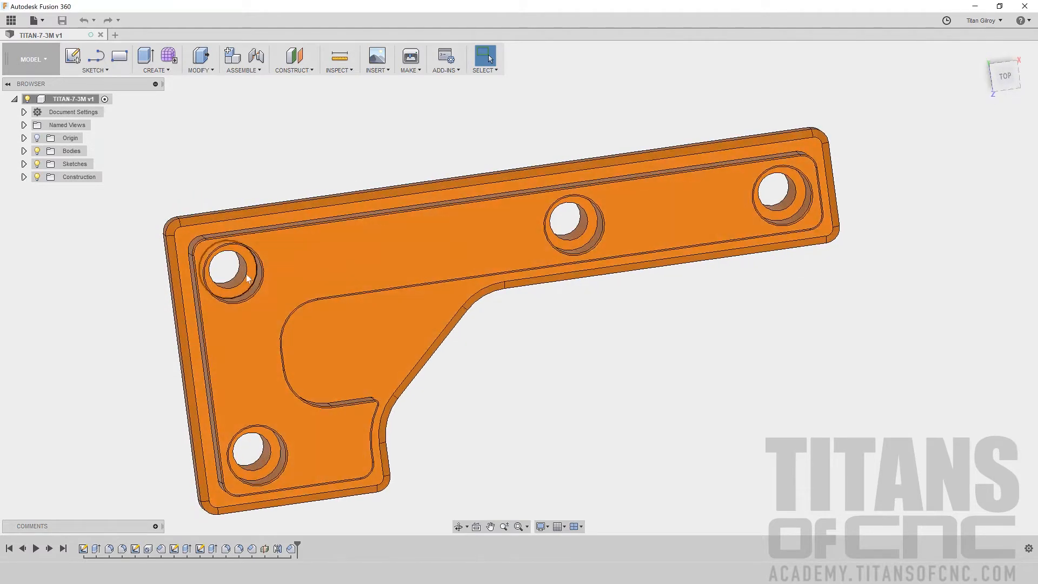
# Step: Inspect both faces of the bracket and switch from the Model workspace to the CAM workspace
pyautogui.keyDown('shift'); pyautogui.moveTo(238, 280); pyautogui.dragTo(436, 250, button='middle'); pyautogui.keyUp('shift')
pyautogui.keyDown('shift'); pyautogui.moveTo(355, 346); pyautogui.dragTo(292, 223, button='middle'); pyautogui.keyUp('shift')
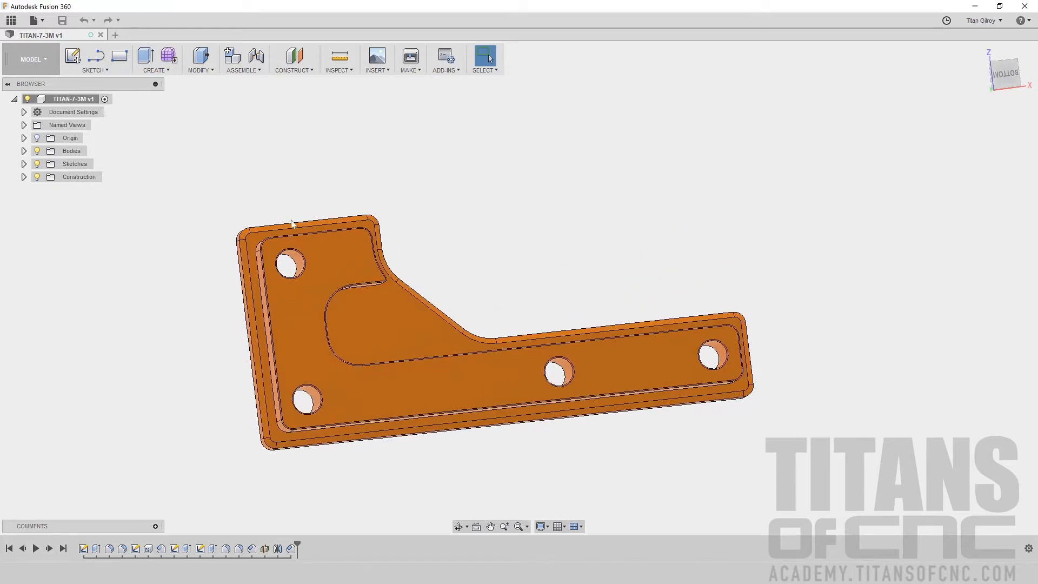
pyautogui.keyDown('shift'); pyautogui.moveTo(632, 322); pyautogui.dragTo(621, 320, button='middle'); pyautogui.keyUp('shift')
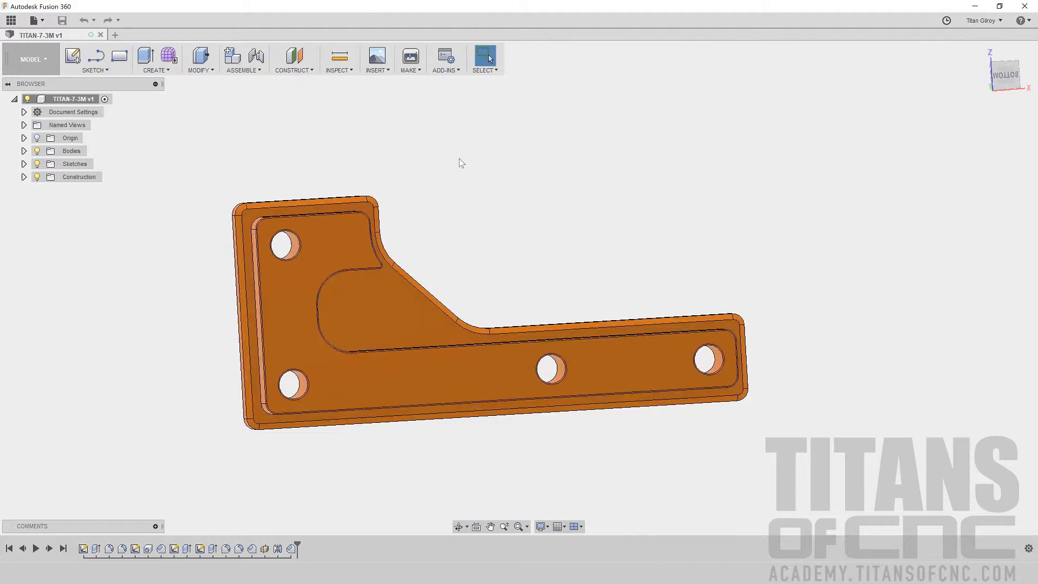
pyautogui.keyDown('shift'); pyautogui.moveTo(465, 271); pyautogui.dragTo(475, 427, button='middle'); pyautogui.keyUp('shift')
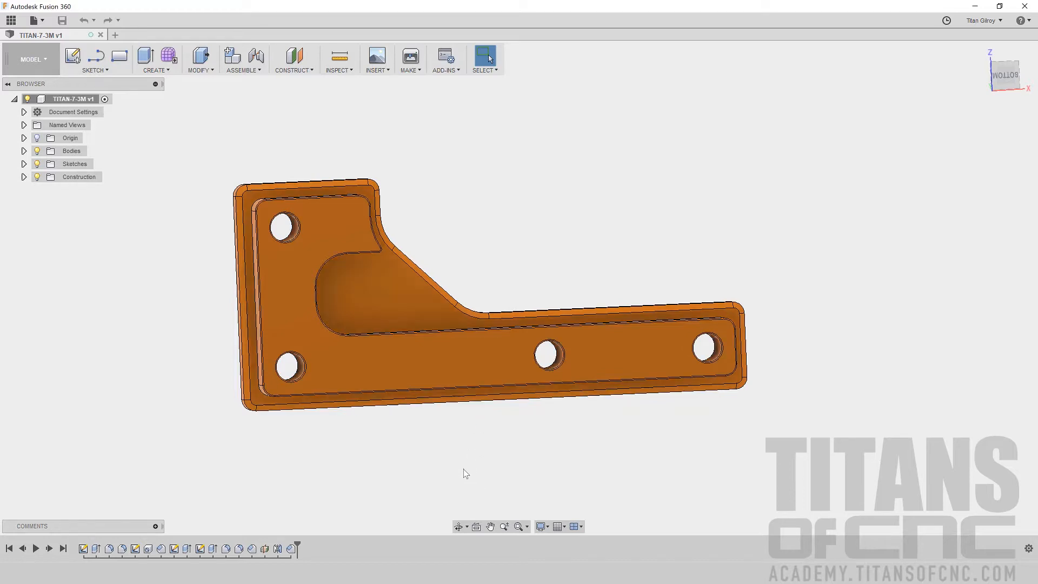
pyautogui.keyDown('shift'); pyautogui.moveTo(456, 455); pyautogui.dragTo(514, 437, button='middle'); pyautogui.keyUp('shift')
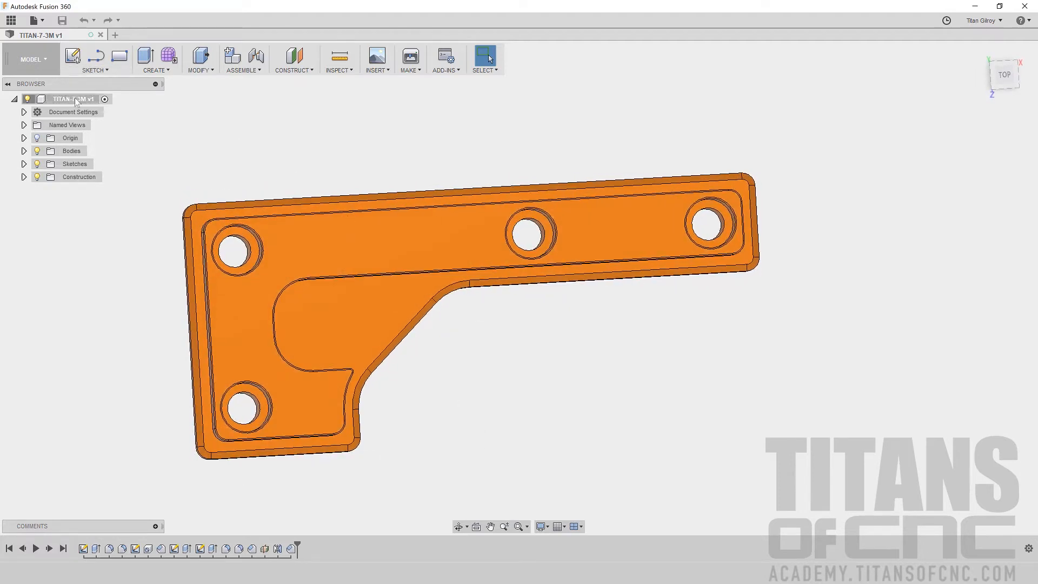
pyautogui.click(51, 60)
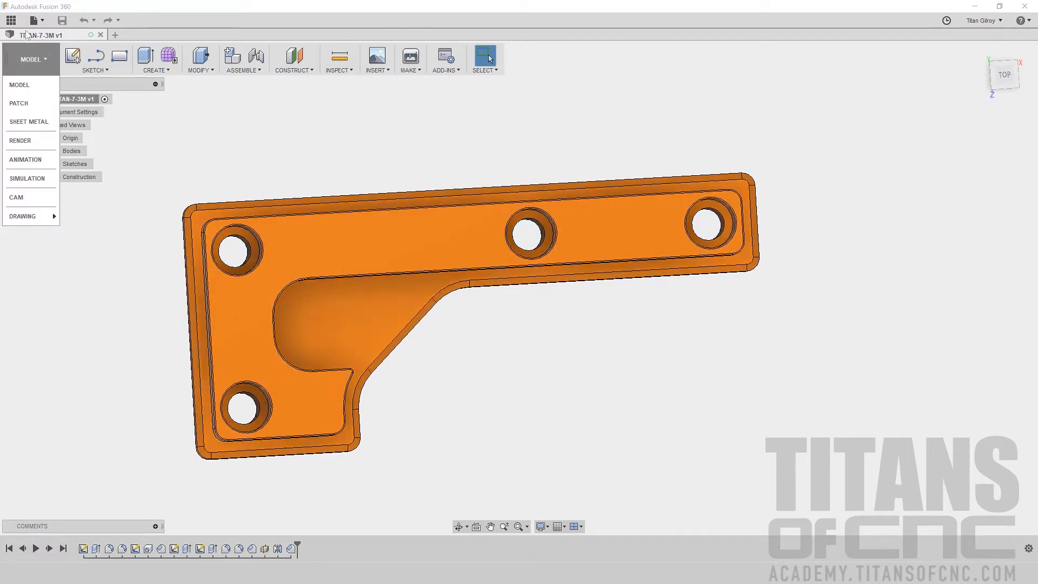
pyautogui.click(16, 197)
# Step: Create a milling setup oriented by Z axis/plane and X axis, using the bracket's raised upper face for the Z axis
pyautogui.keyDown('shift'); pyautogui.moveTo(130, 232); pyautogui.dragTo(154, 221, button='middle'); pyautogui.keyUp('shift')
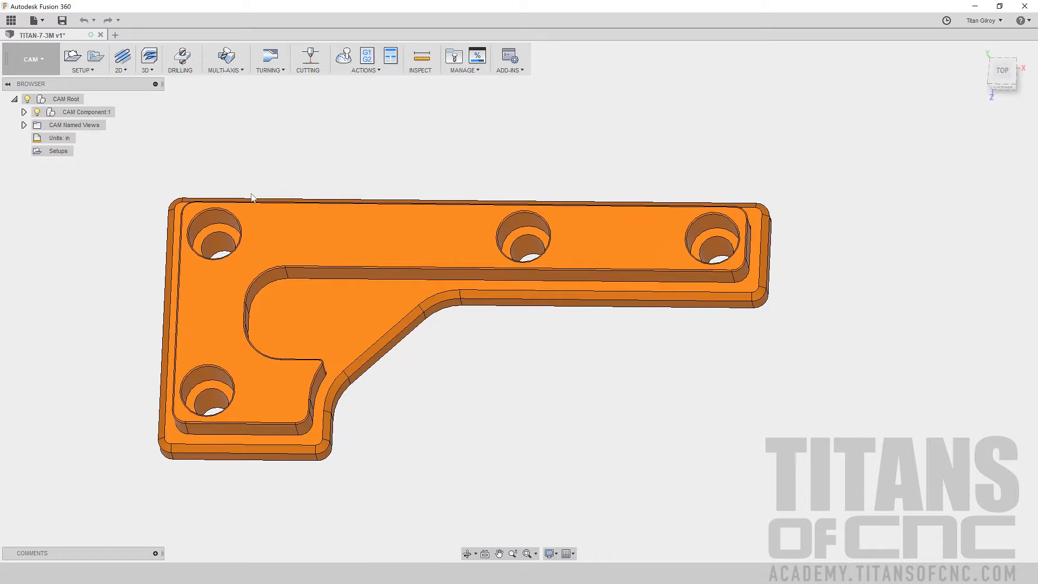
pyautogui.keyDown('shift'); pyautogui.moveTo(251, 194); pyautogui.dragTo(230, 207, button='middle'); pyautogui.keyUp('shift')
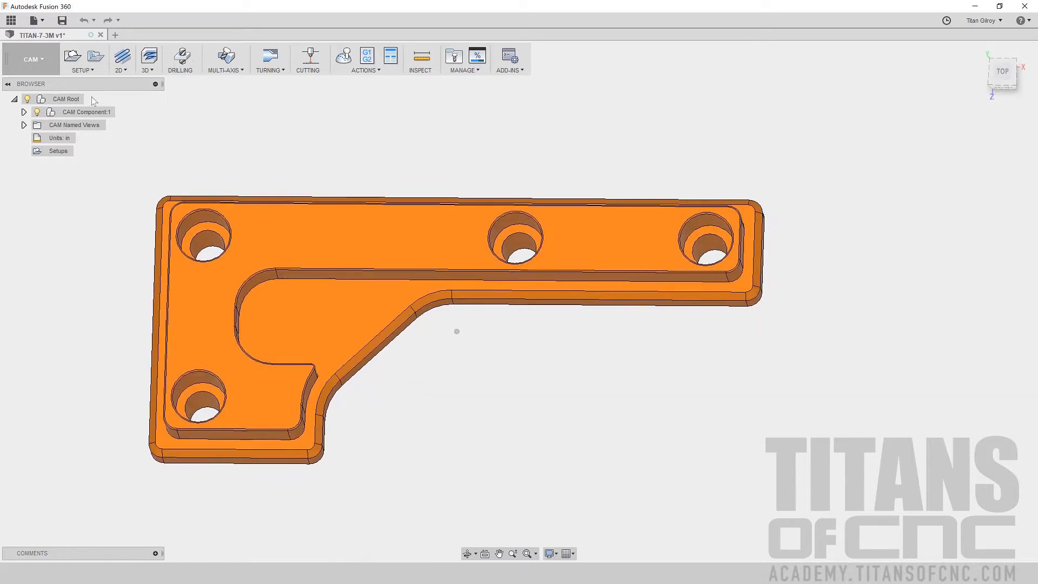
pyautogui.click(78, 64)
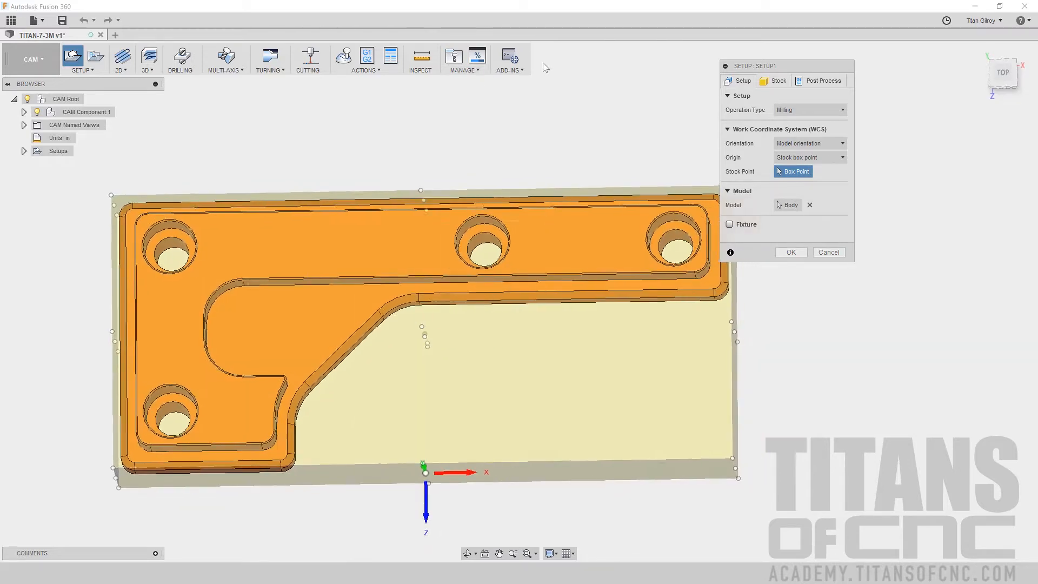
pyautogui.click(828, 143)
pyautogui.press('Down')
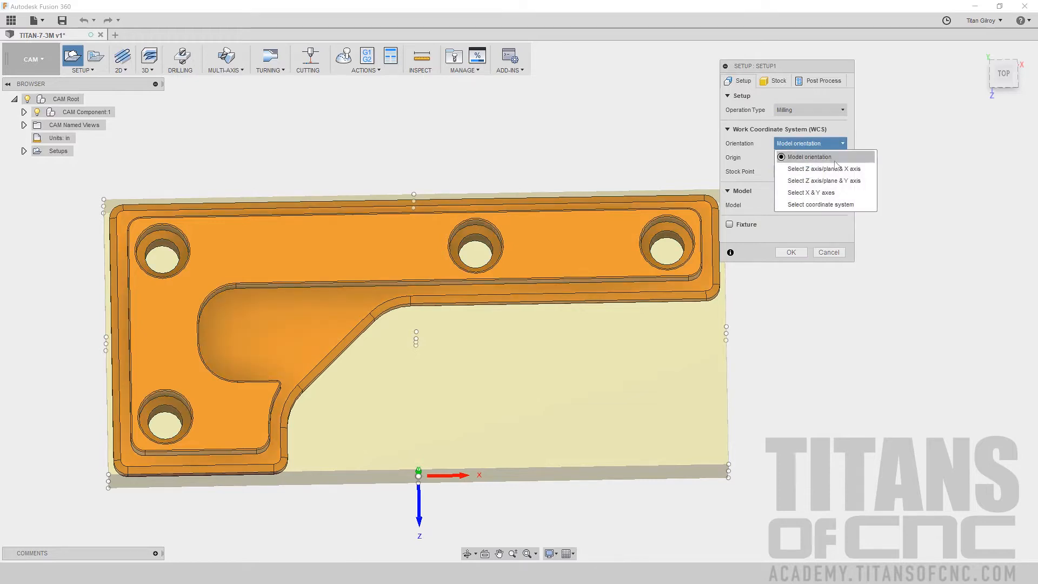
pyautogui.press('Return')
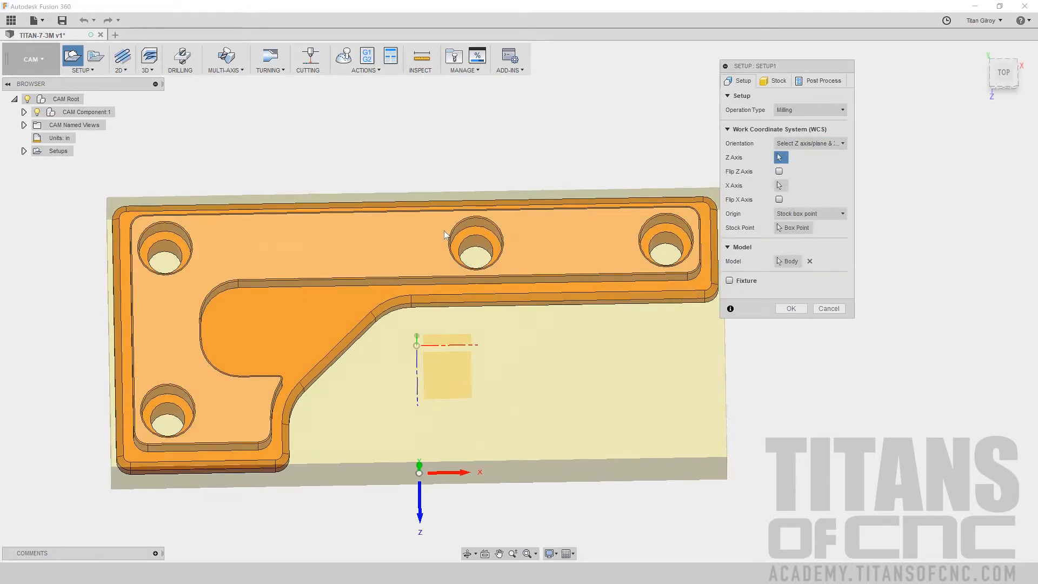
pyautogui.click(406, 239)
pyautogui.keyDown('shift'); pyautogui.moveTo(439, 283); pyautogui.dragTo(435, 221, button='middle'); pyautogui.keyUp('shift')
pyautogui.moveTo(457, 292)
pyautogui.keyDown('shift'); pyautogui.mouseDown(button='middle')
pyautogui.moveTo(466, 277)
pyautogui.moveTo(453, 286)
pyautogui.mouseUp(button='middle'); pyautogui.keyUp('shift')
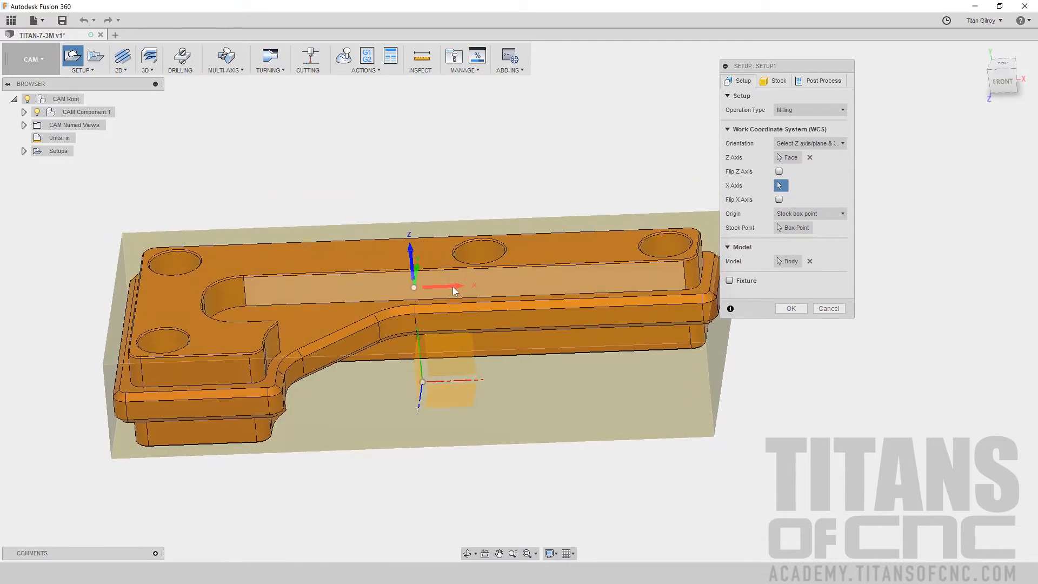
# Step: Place the setup origin on a model box point at the upper back-left corner of the bracket
pyautogui.click(830, 215)
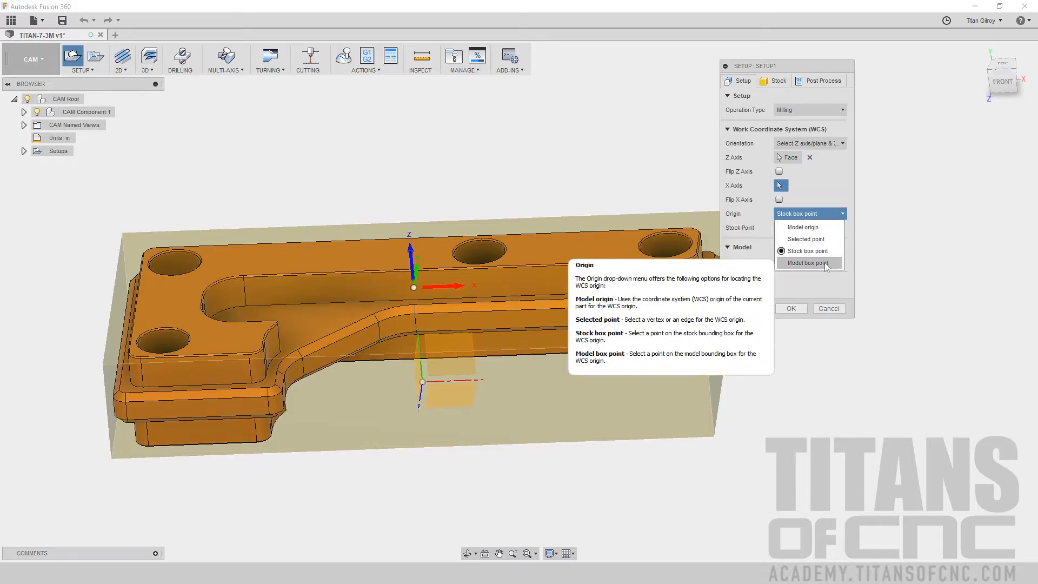
pyautogui.click(807, 263)
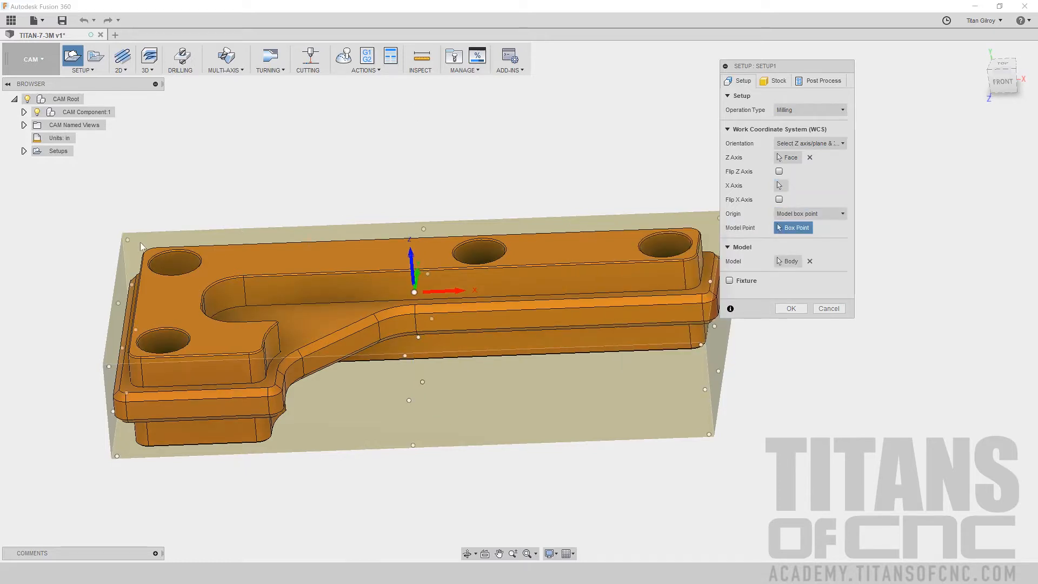
pyautogui.keyDown('shift'); pyautogui.moveTo(129, 243); pyautogui.dragTo(325, 233, button='middle'); pyautogui.keyUp('shift')
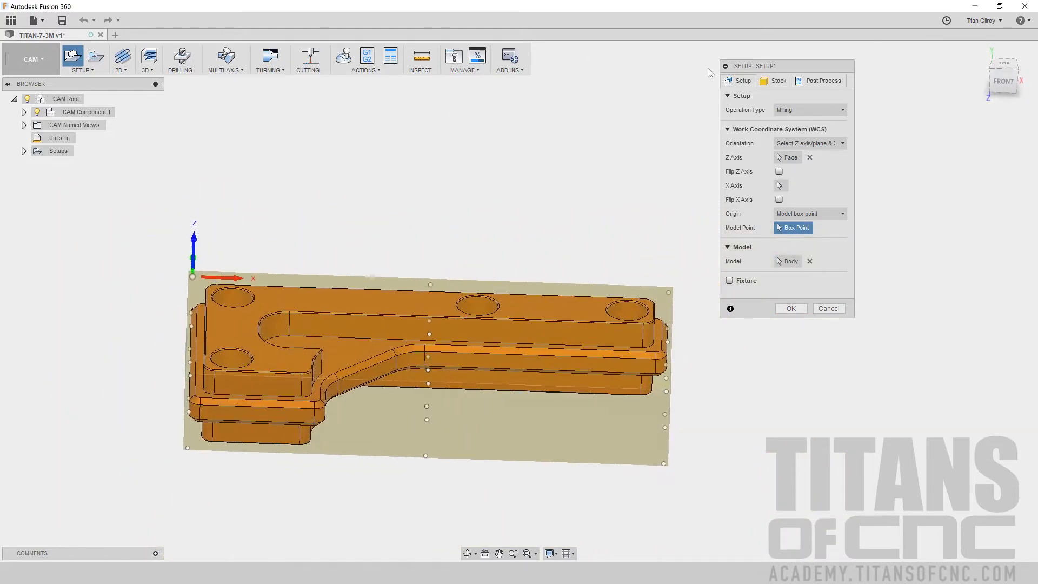
# Step: Set the stock offset mode to add stock to all sides, with 0.05 in offsets in both -X and +X
pyautogui.click(778, 82)
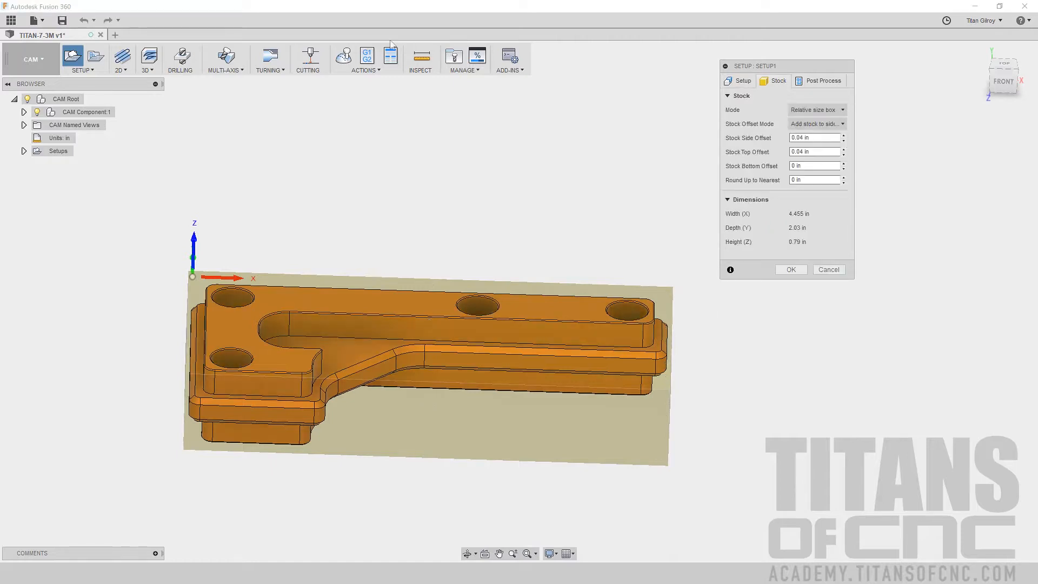
pyautogui.click(832, 125)
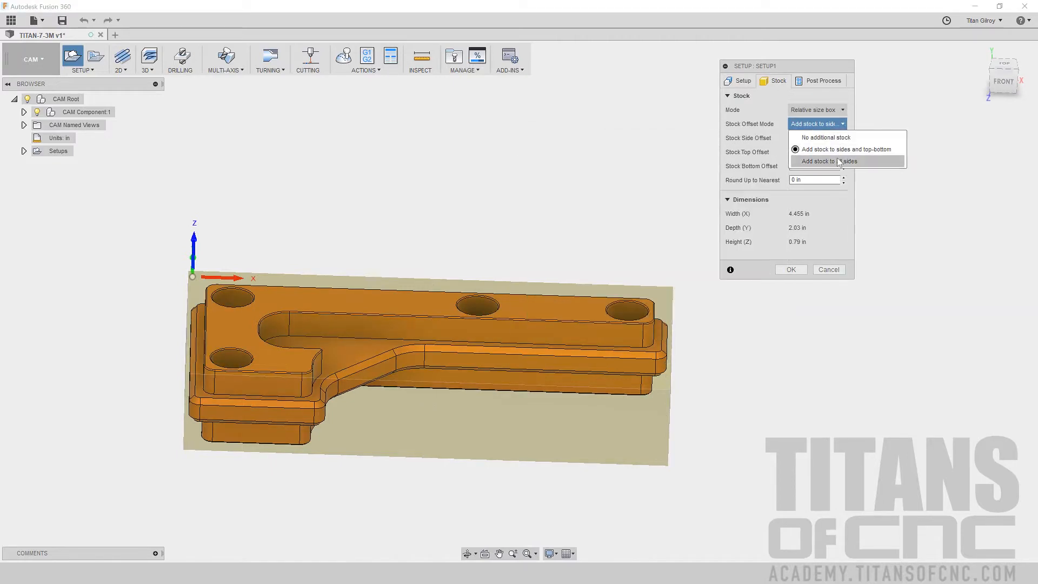
pyautogui.click(829, 161)
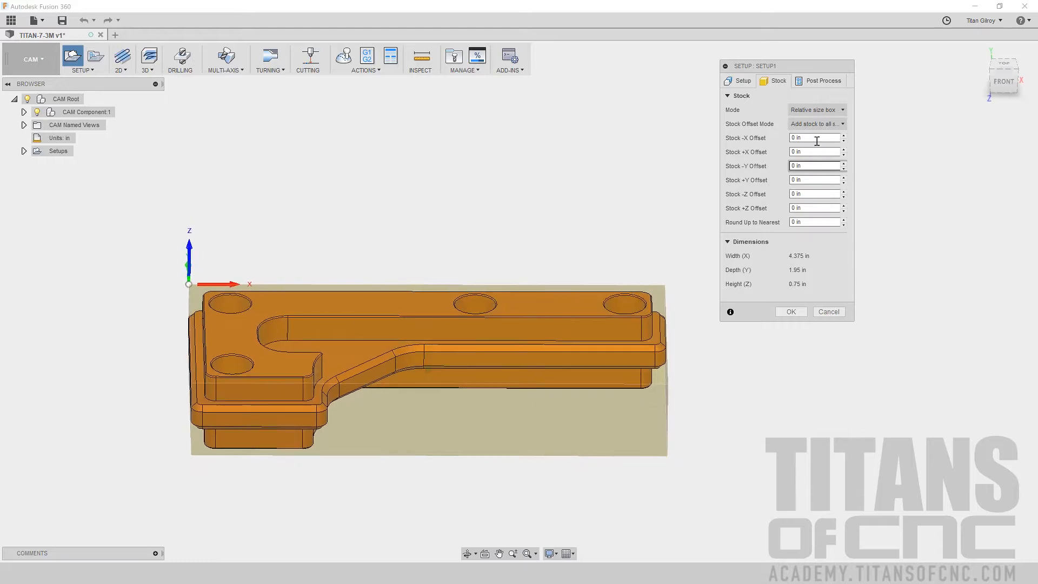
pyautogui.moveTo(816, 140); pyautogui.dragTo(778, 140)
pyautogui.write('.05')
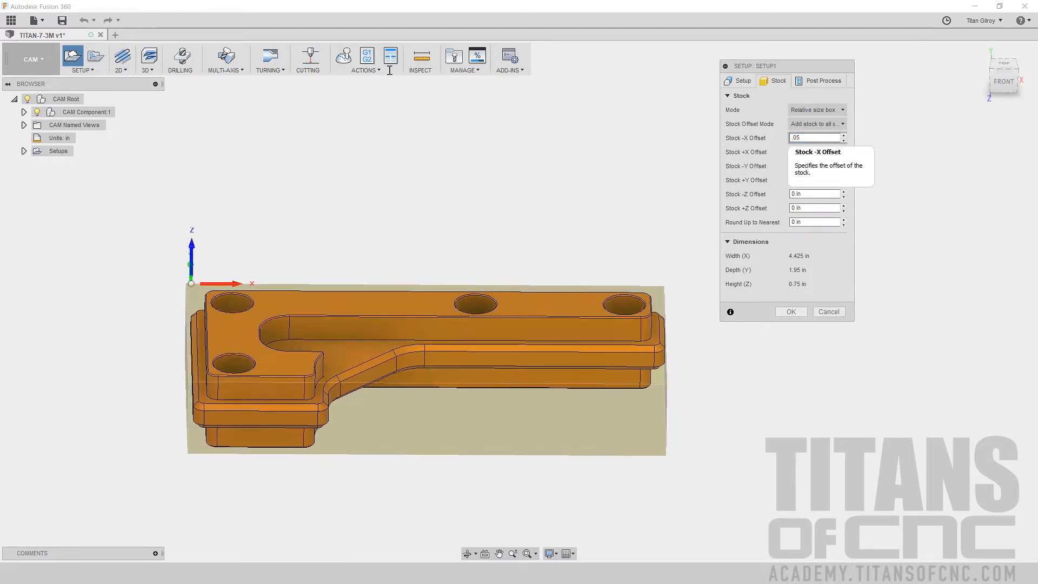
pyautogui.press('Tab')
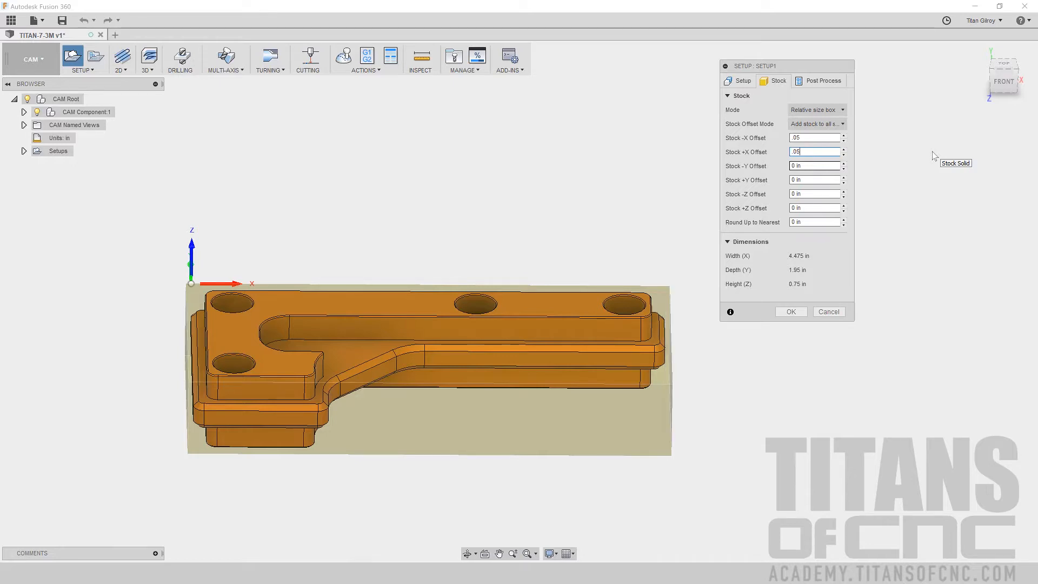
# Step: Set the stock offsets to 0.025 in for -Y and +Y, 0.23 in for -Z and 0.02 in for +Z, and accept the setup
pyautogui.press('Tab')
pyautogui.write('.025')
pyautogui.press('Tab')
pyautogui.write('.23')
pyautogui.press('Tab')
pyautogui.write('.02')
pyautogui.press('Tab')
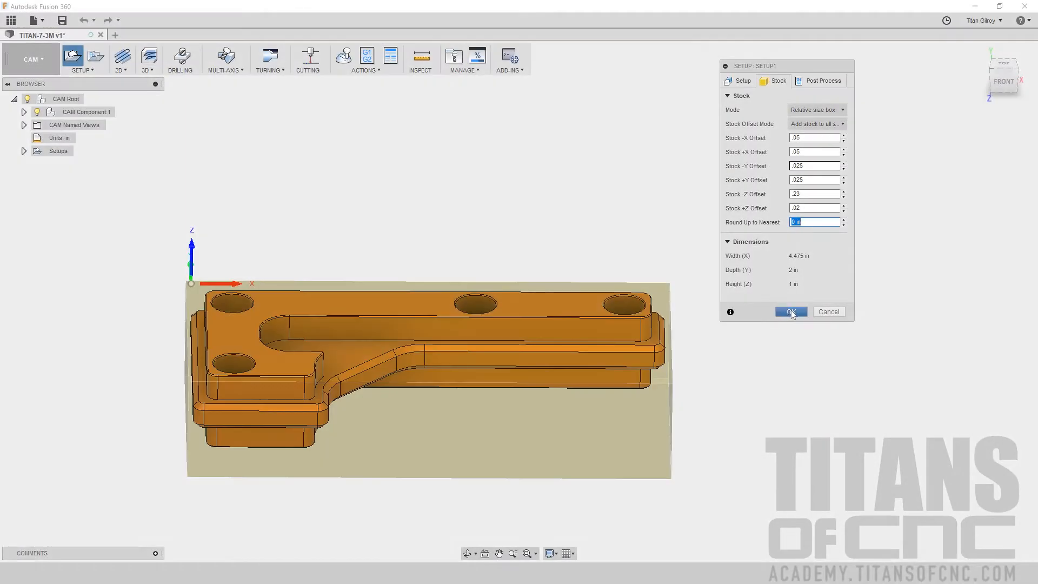
pyautogui.click(791, 313)
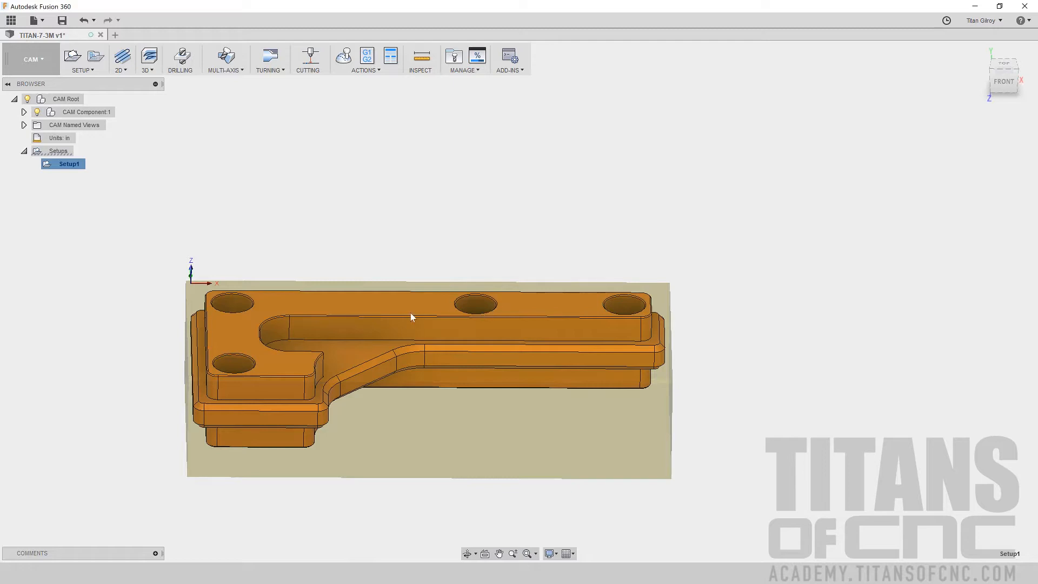
# Step: Start a 2D Face operation using tool 1, the 3-inch face mill from the BULDING BLOCK library
pyautogui.click(121, 69)
pyautogui.click(134, 111)
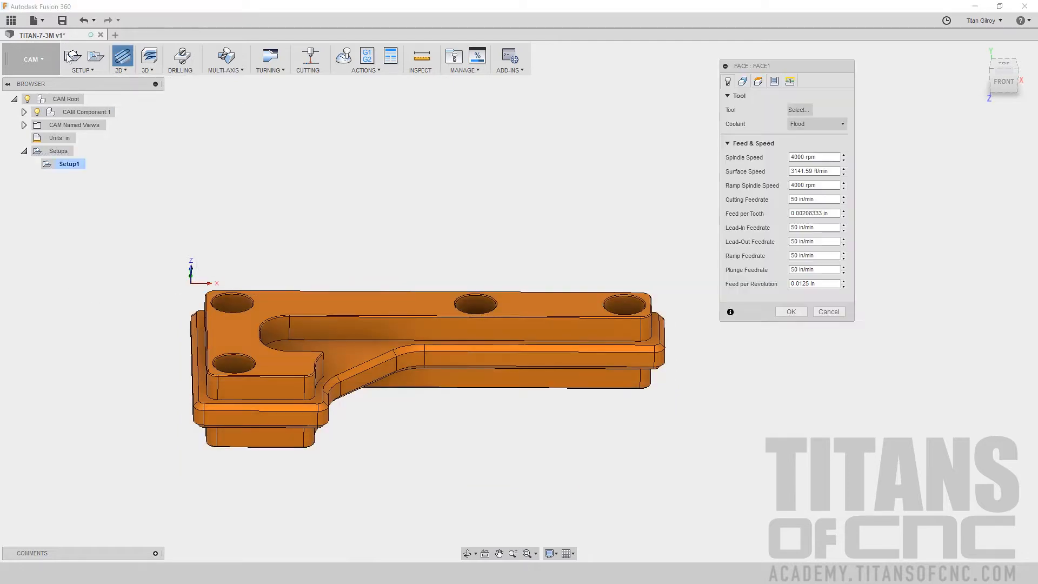
pyautogui.click(806, 111)
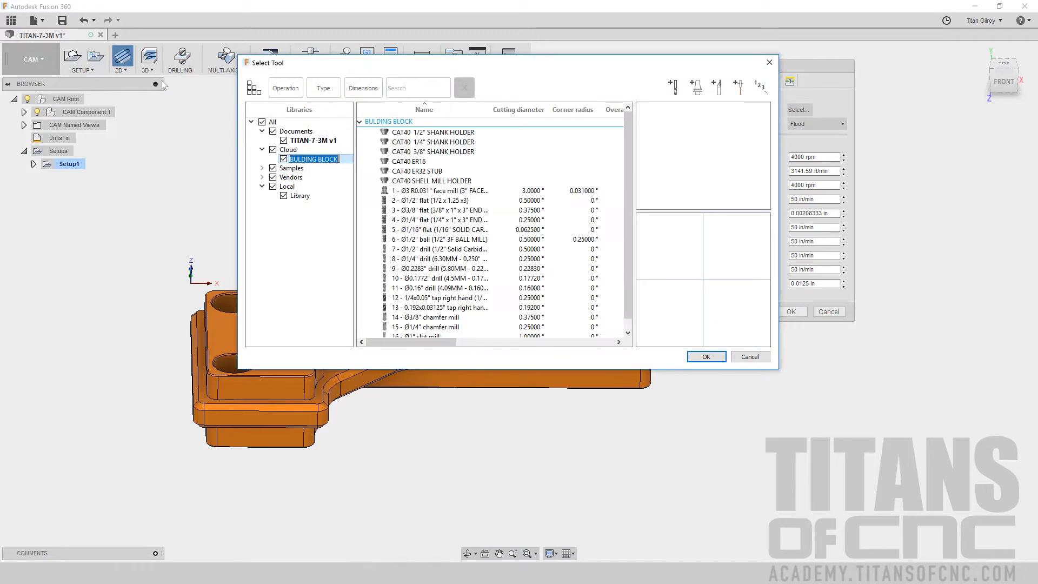
pyautogui.click(486, 190)
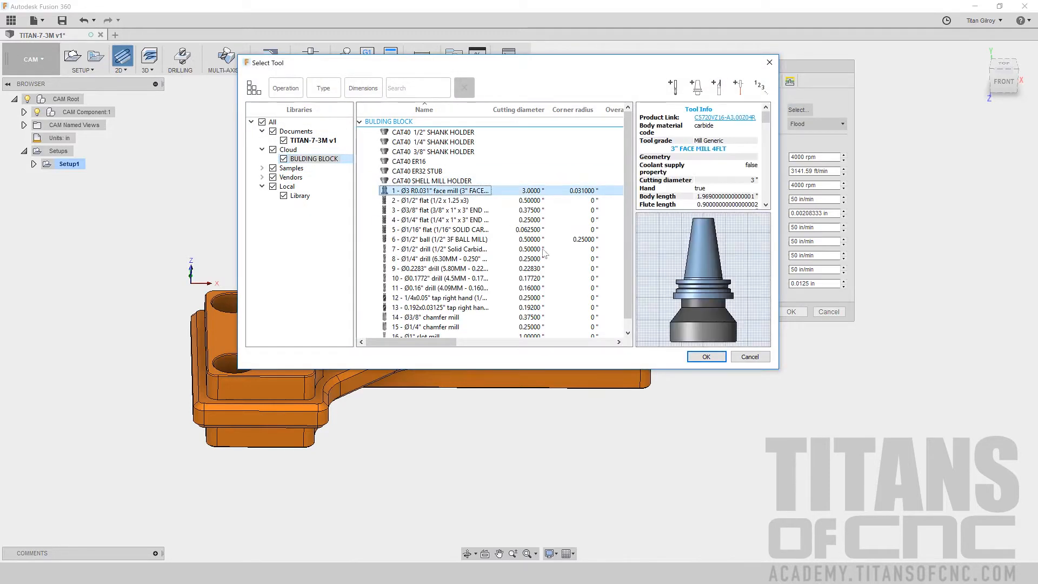
pyautogui.click(703, 357)
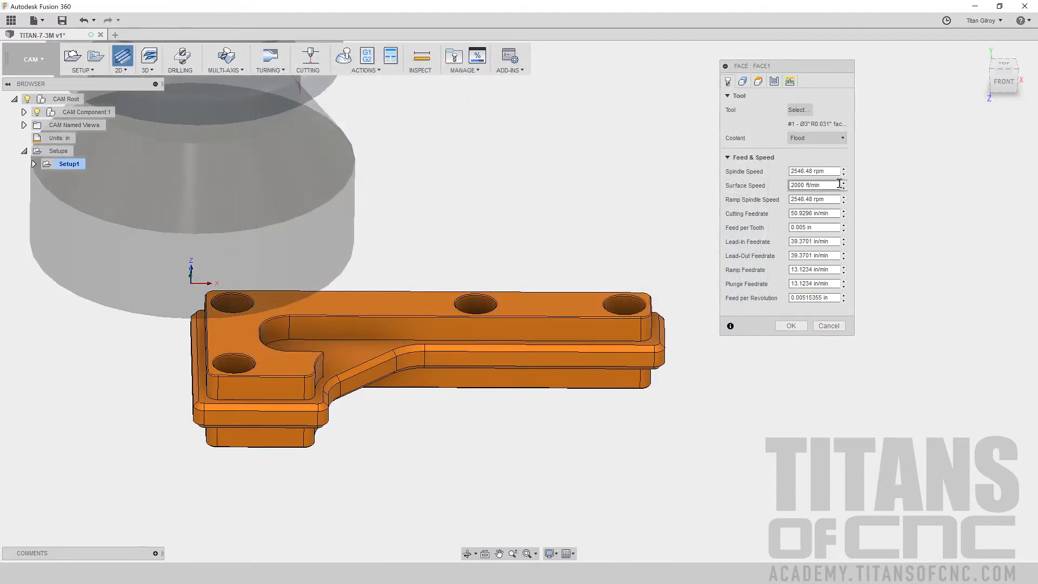
# Step: Set the facing operation's spindle speed to 4000 rpm and its cutting feedrate to 25 in/min
pyautogui.moveTo(836, 172); pyautogui.dragTo(388, 88)
pyautogui.write('4000')
pyautogui.press('Tab')
pyautogui.press('Tab')
pyautogui.press('Tab')
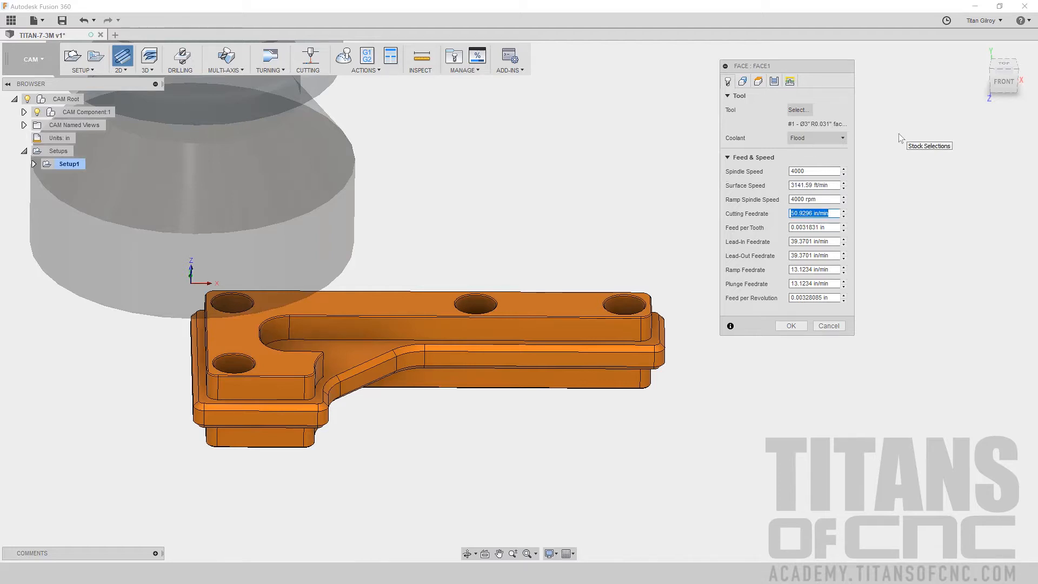
pyautogui.write('25.')
pyautogui.press('Tab')
pyautogui.press('Tab')
# Step: Set the lead-in, lead-out and ramp feedrates to 25 in/min and the plunge feedrate to 100 in/min
pyautogui.write('25.')
pyautogui.press('Tab')
pyautogui.write('25.')
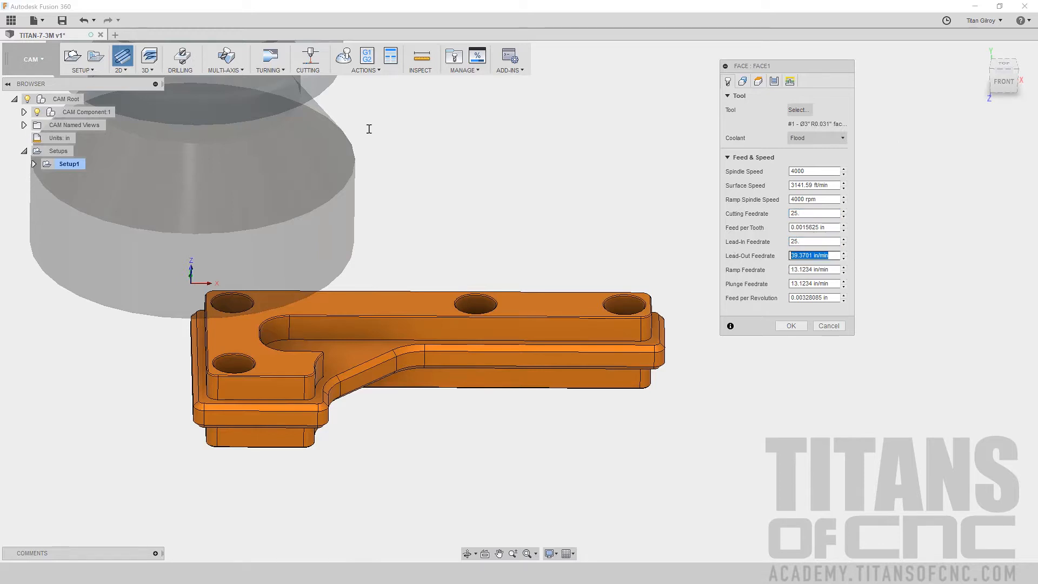
pyautogui.press('Tab')
pyautogui.write('25.')
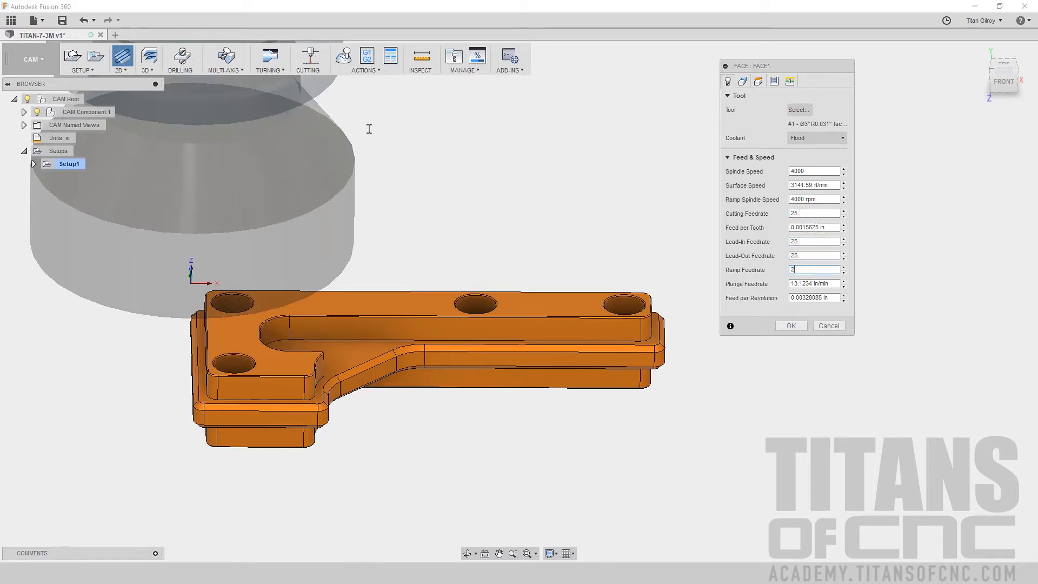
pyautogui.press('Tab')
pyautogui.write('100')
pyautogui.press('Tab')
# Step: Review the facing geometry and heights, and set the pass direction to 1 deg and the pass extension to 1 in
pyautogui.click(742, 81)
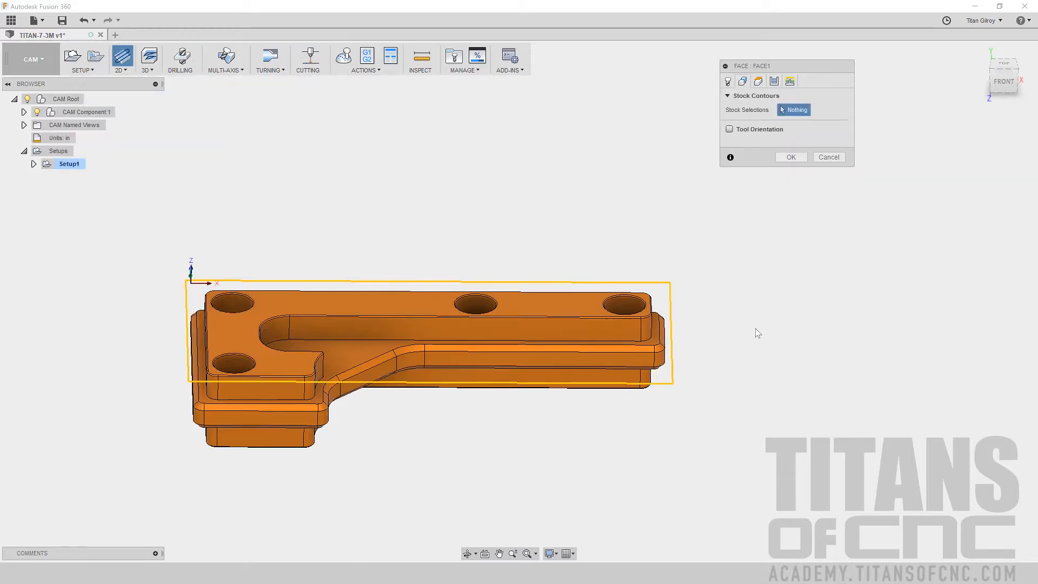
pyautogui.click(758, 81)
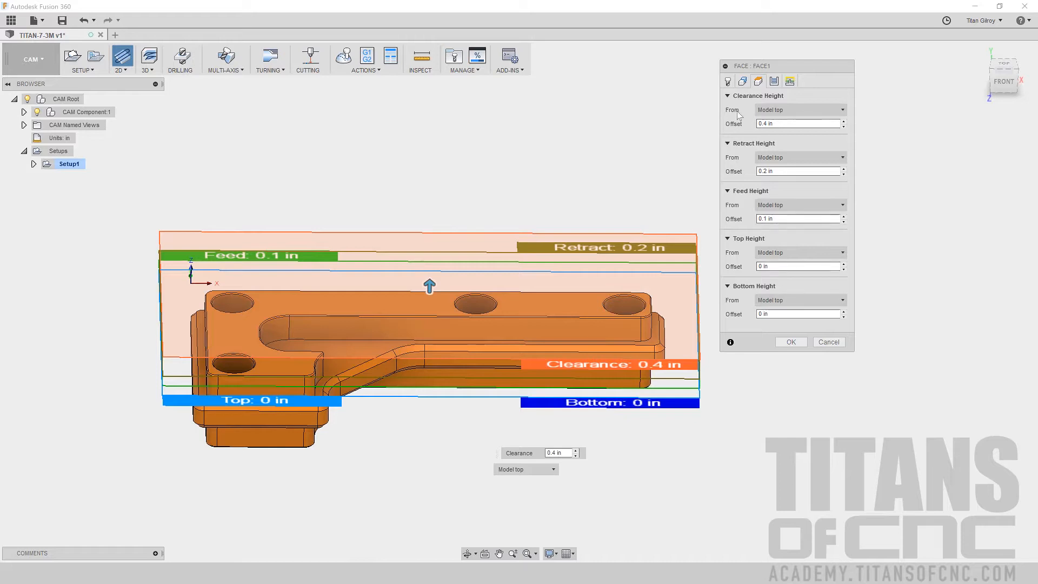
pyautogui.click(774, 82)
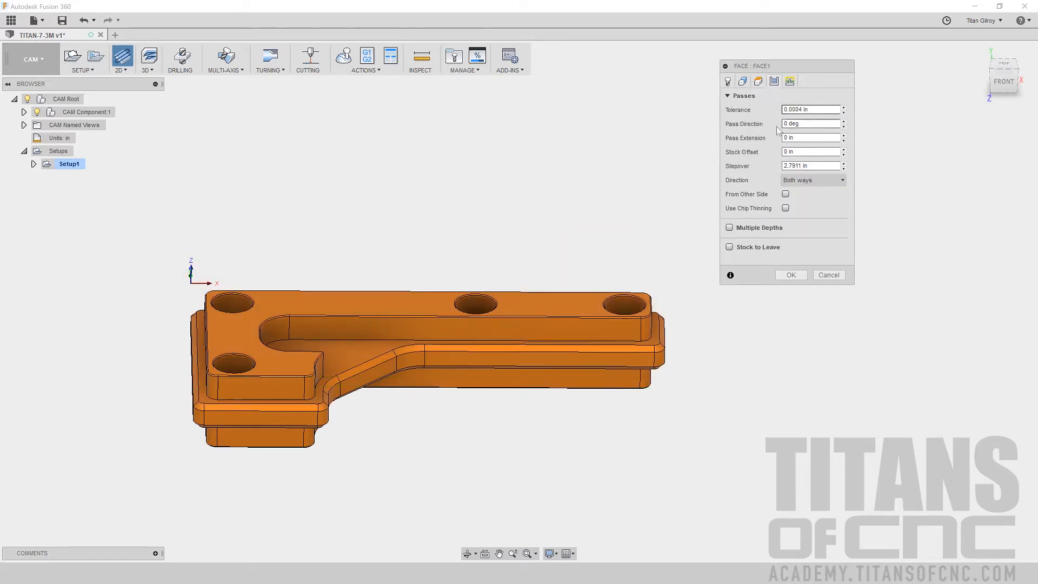
pyautogui.moveTo(810, 124); pyautogui.dragTo(759, 124)
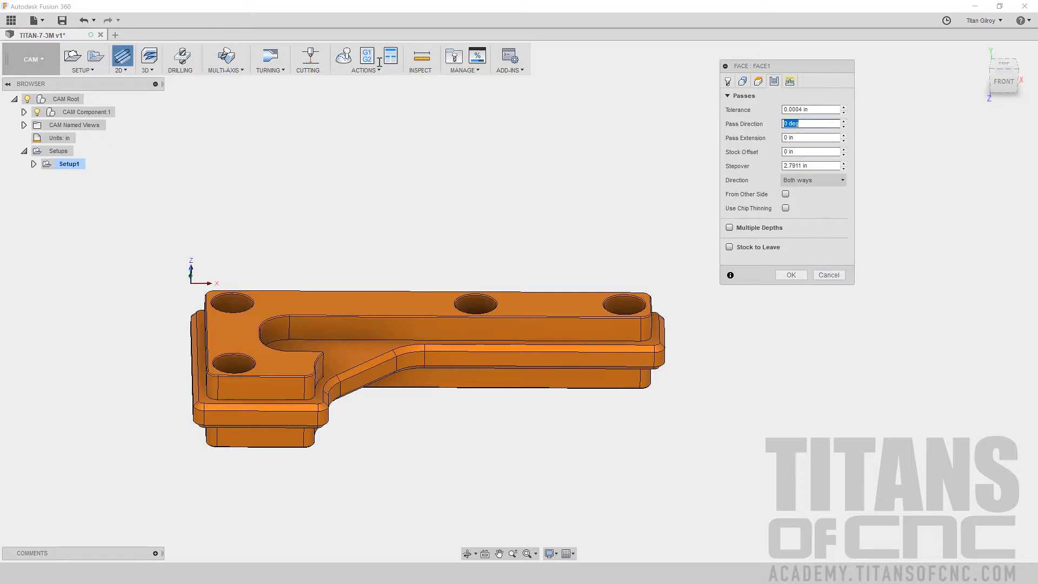
pyautogui.write('1')
pyautogui.press('Tab')
pyautogui.write('1')
# Step: Set the vertical lead-in radius of the facing operation to 0
pyautogui.click(790, 81)
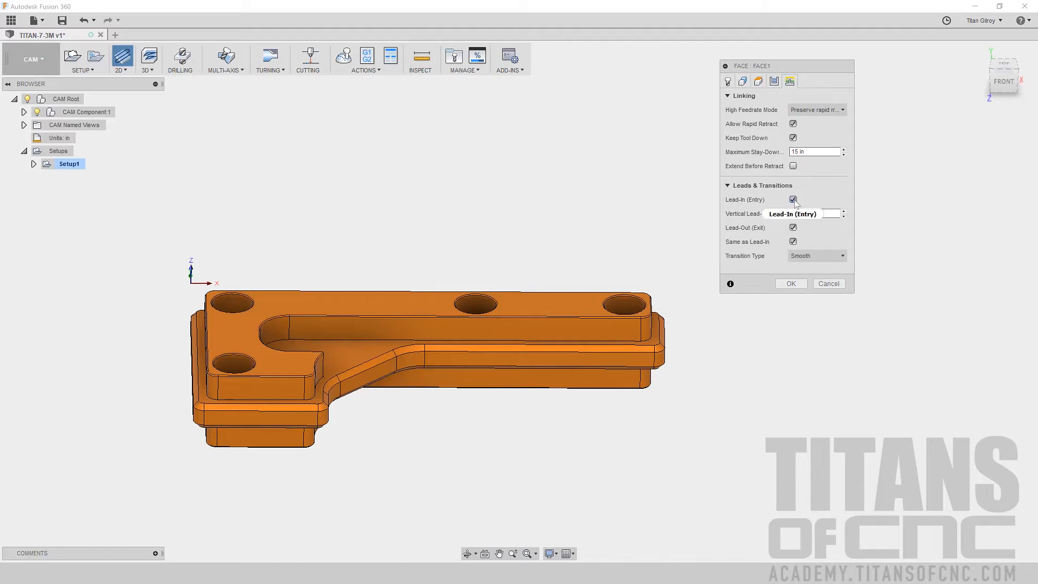
pyautogui.moveTo(815, 213); pyautogui.dragTo(779, 213)
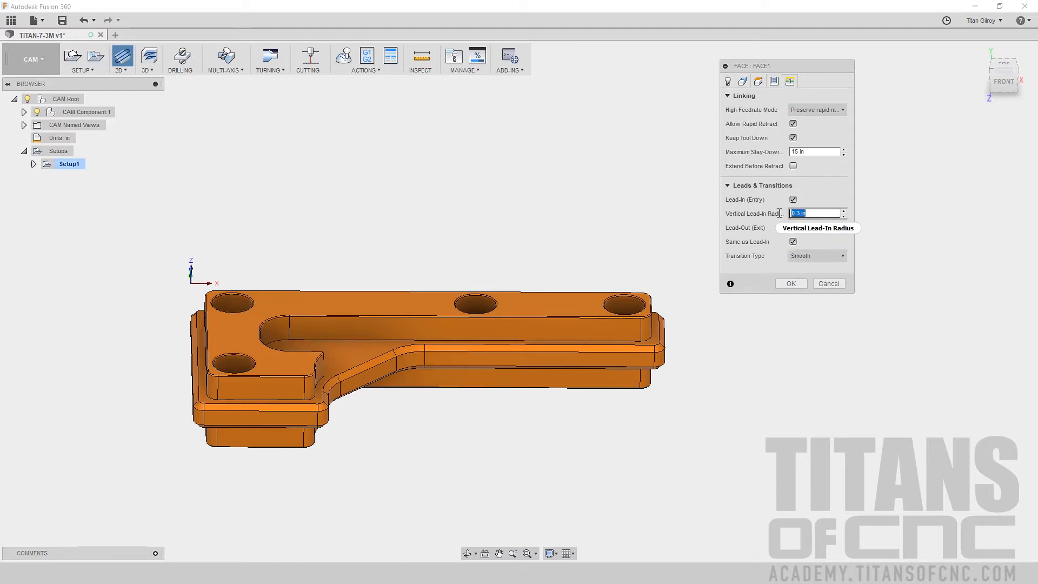
pyautogui.write('0')
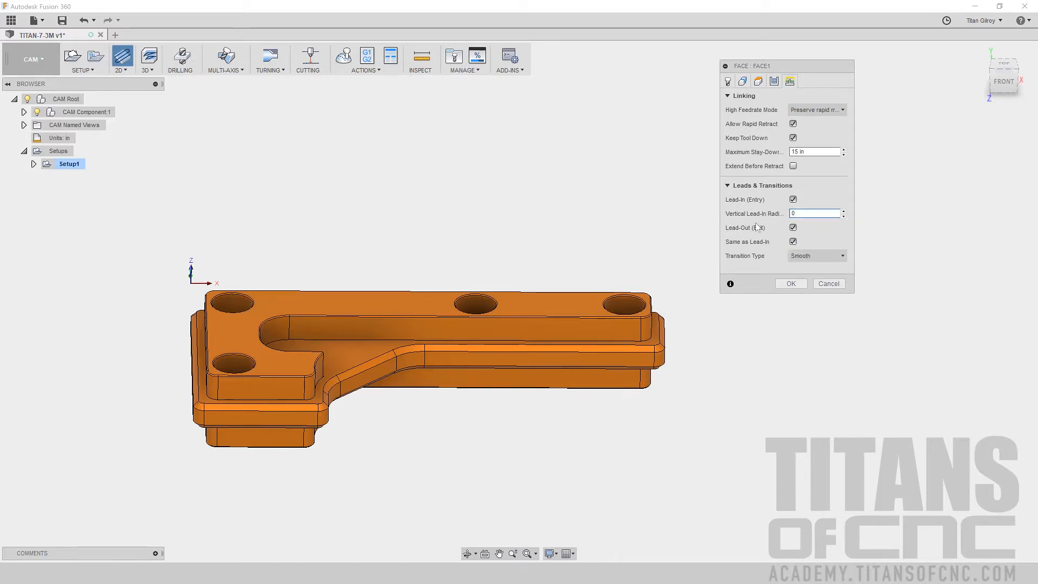
# Step: Accept the facing operation to generate its toolpath over the bracket, and inspect it in an angled view
pyautogui.click(791, 284)
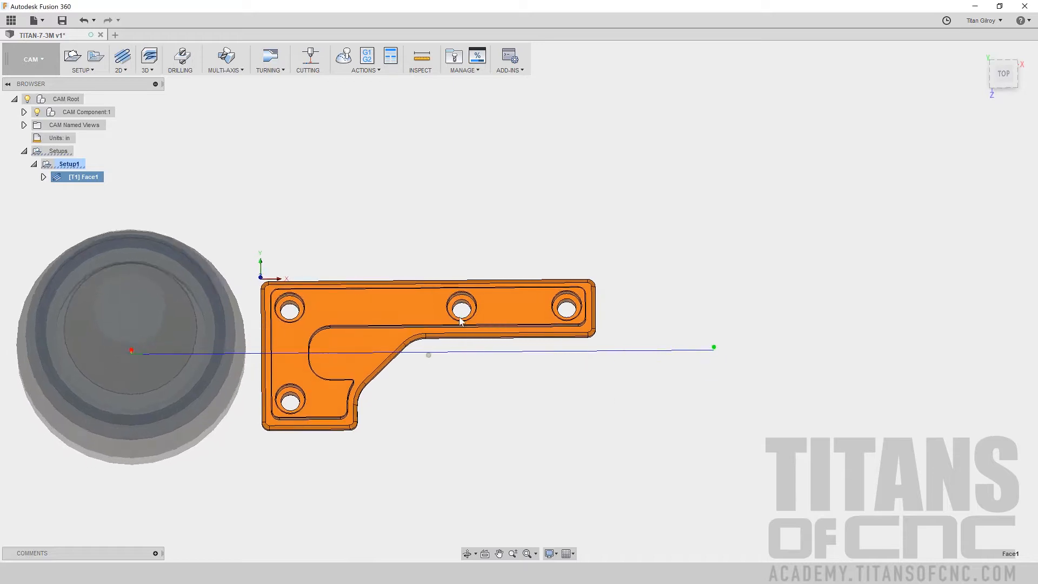
pyautogui.keyDown('shift'); pyautogui.moveTo(425, 345); pyautogui.dragTo(355, 236, button='middle'); pyautogui.keyUp('shift')
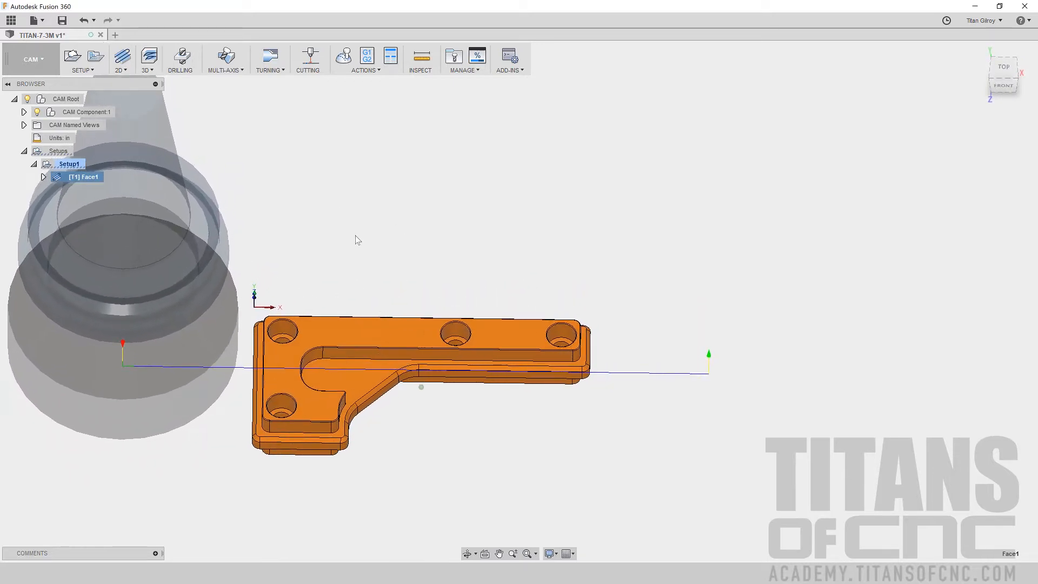
# Step: Create a 3D Adaptive Clearing operation using tool 2, the 1/2" flat end mill from the BULDING BLOCK library
pyautogui.click(149, 69)
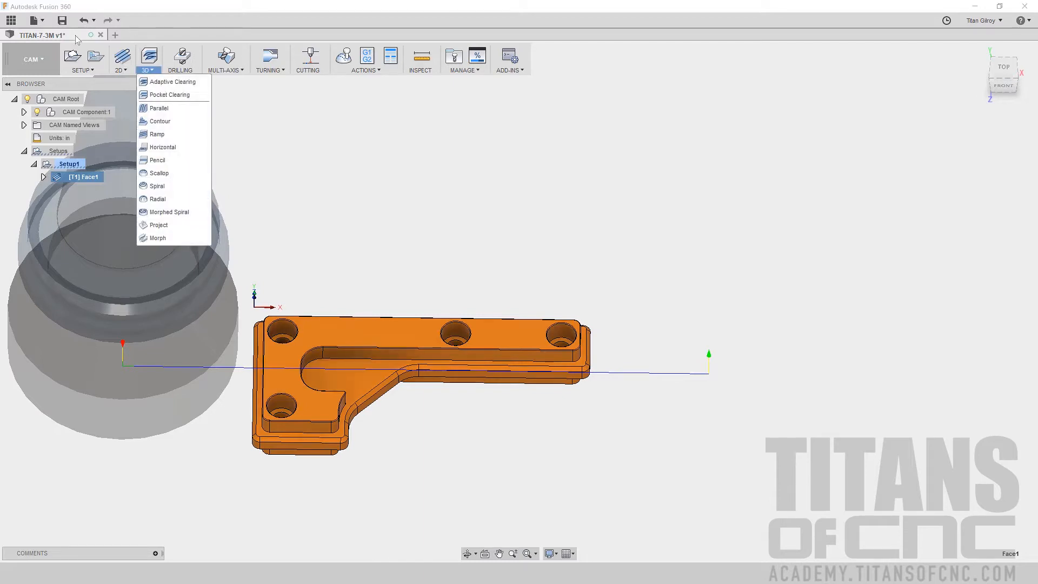
pyautogui.click(163, 82)
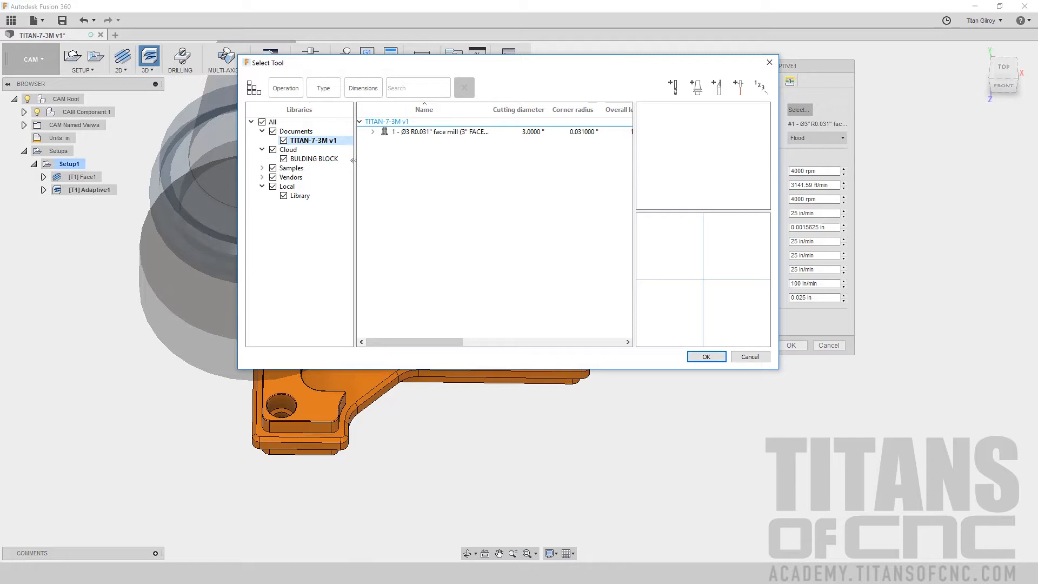
pyautogui.click(336, 159)
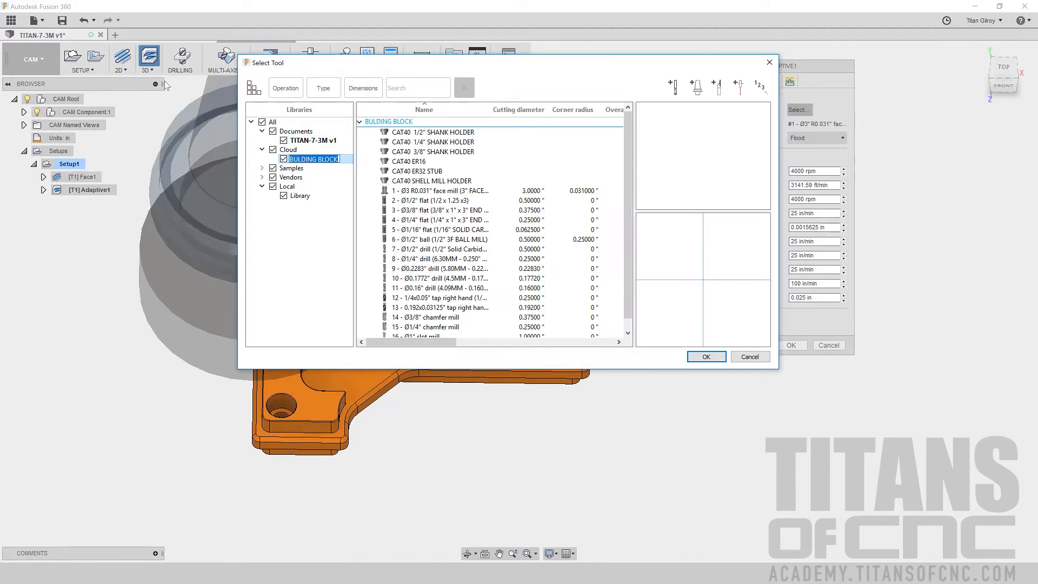
pyautogui.click(430, 201)
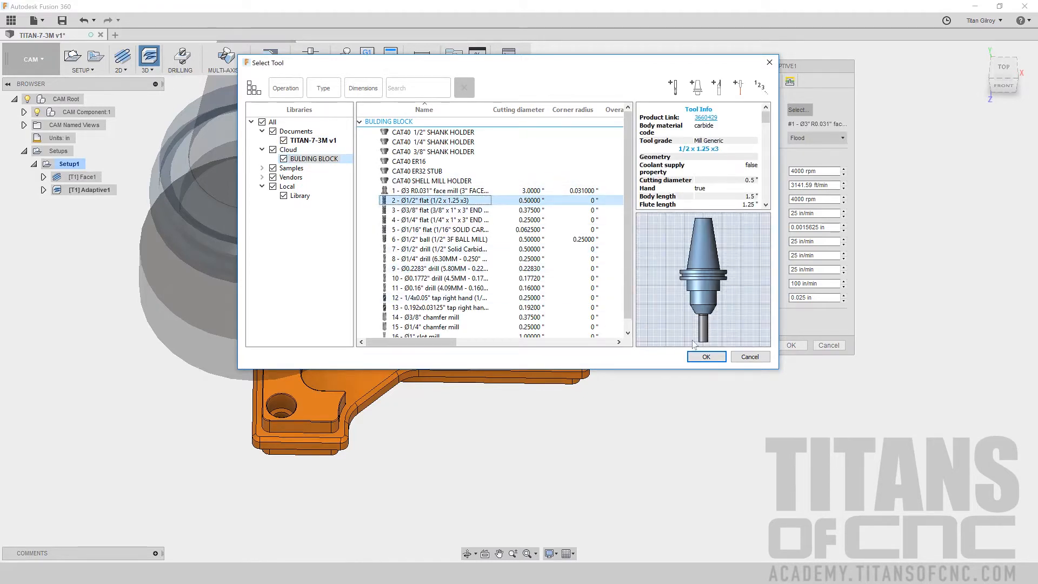
pyautogui.click(706, 357)
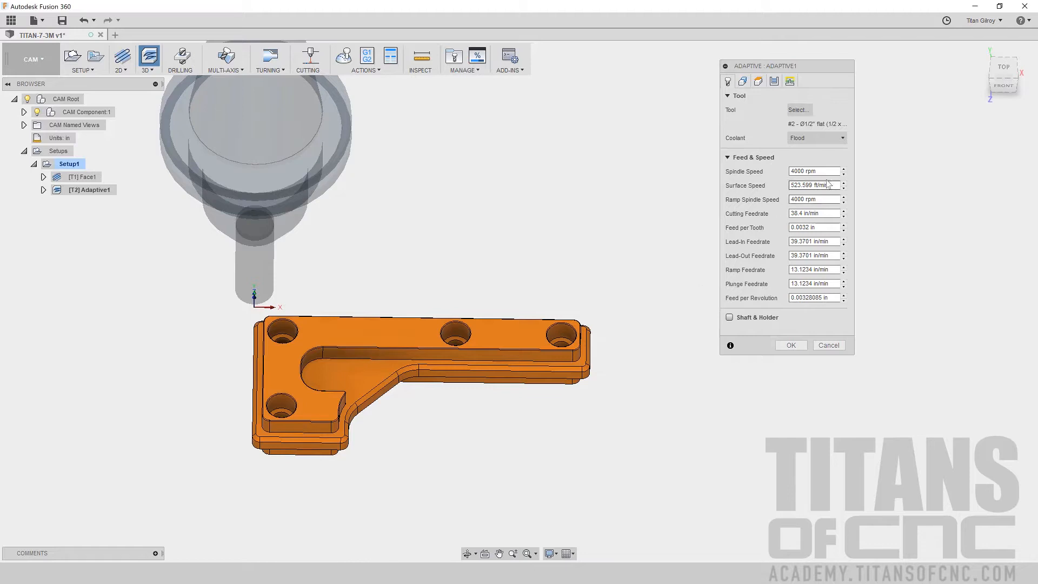
# Step: Set the adaptive operation's cutting, lead-in, lead-out and ramp feedrates to 25 in/min and its plunge feedrate to 100 in/min
pyautogui.click(814, 214)
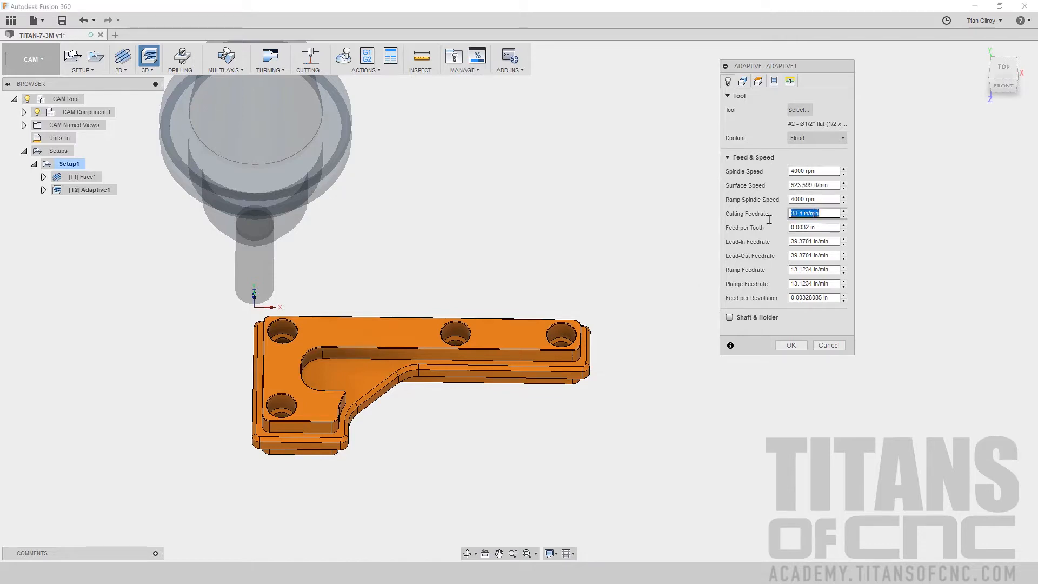
pyautogui.write('25.')
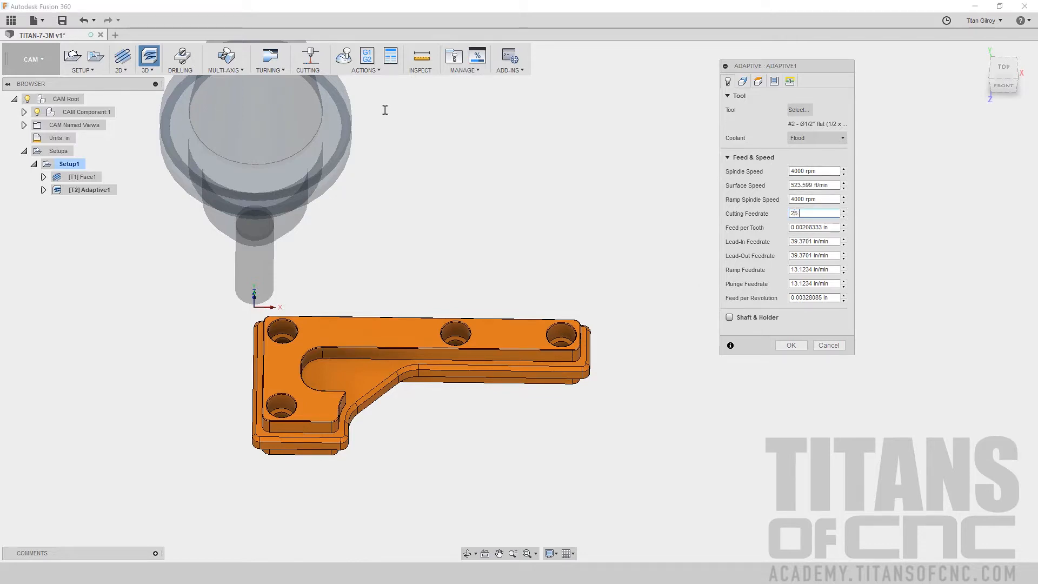
pyautogui.press('Tab')
pyautogui.press('Tab')
pyautogui.write('25')
pyautogui.press('Tab')
pyautogui.write('25')
pyautogui.press('Tab')
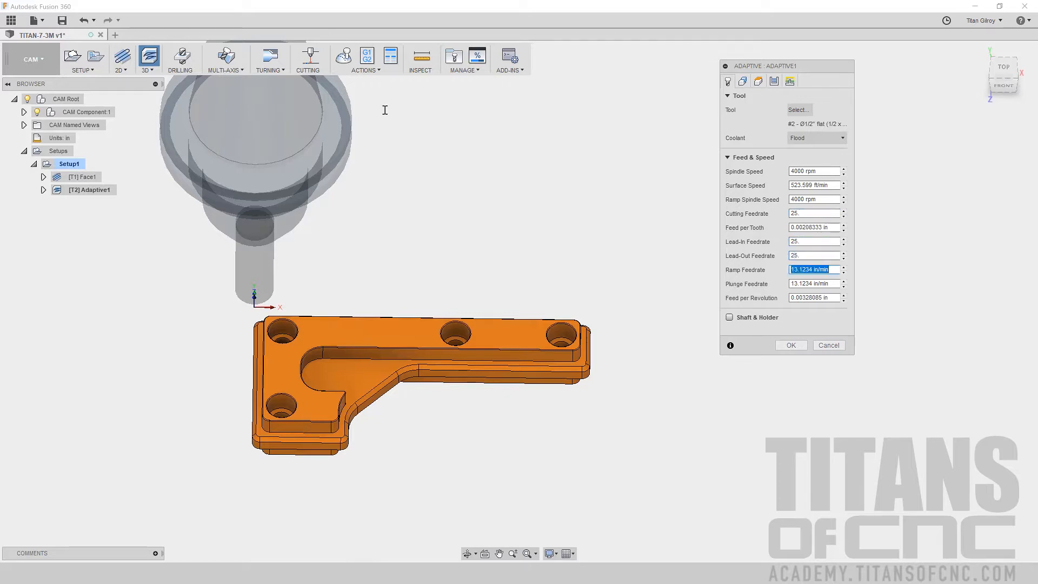
pyautogui.write('25')
pyautogui.press('Tab')
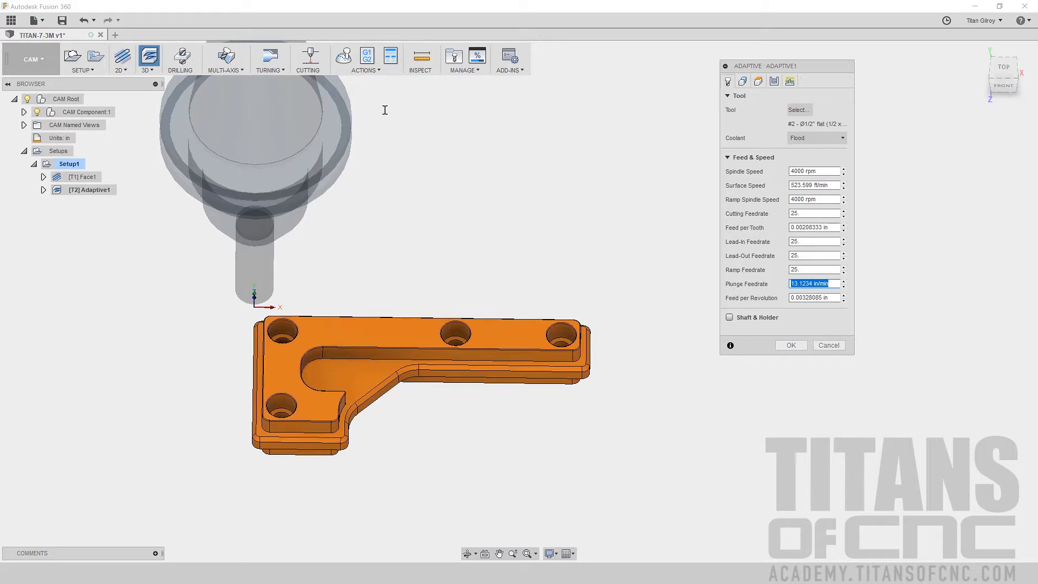
pyautogui.write('100.')
pyautogui.press('Tab')
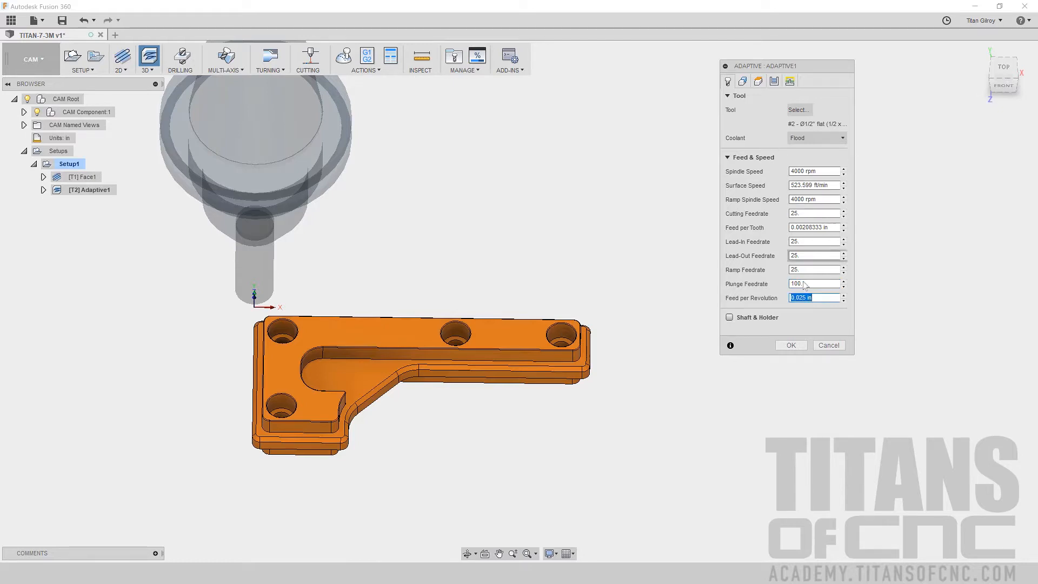
# Step: Review the adaptive geometry settings and set the bottom height offset to -0.02 in from the model bottom
pyautogui.click(743, 81)
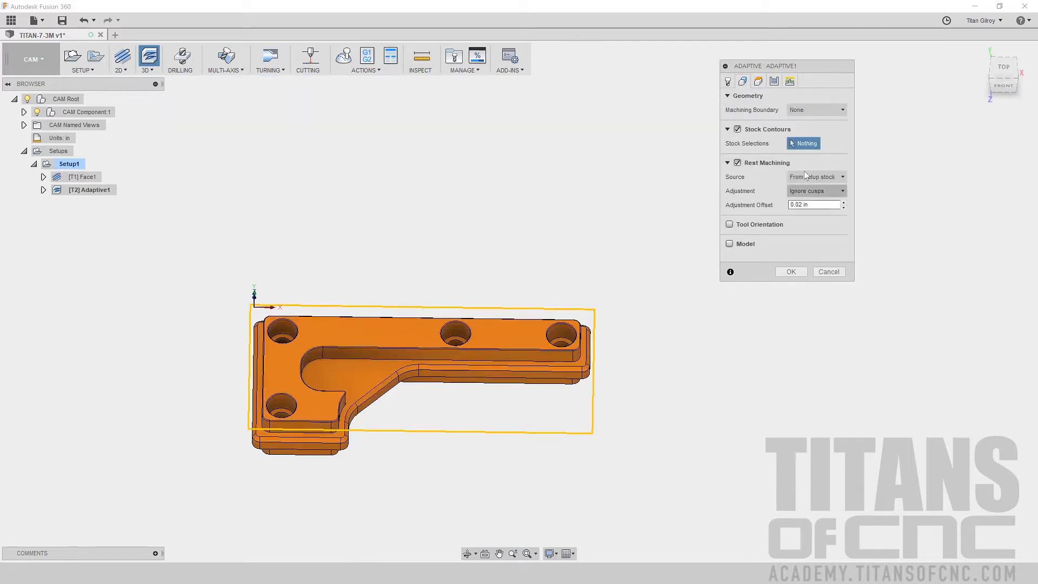
pyautogui.click(758, 81)
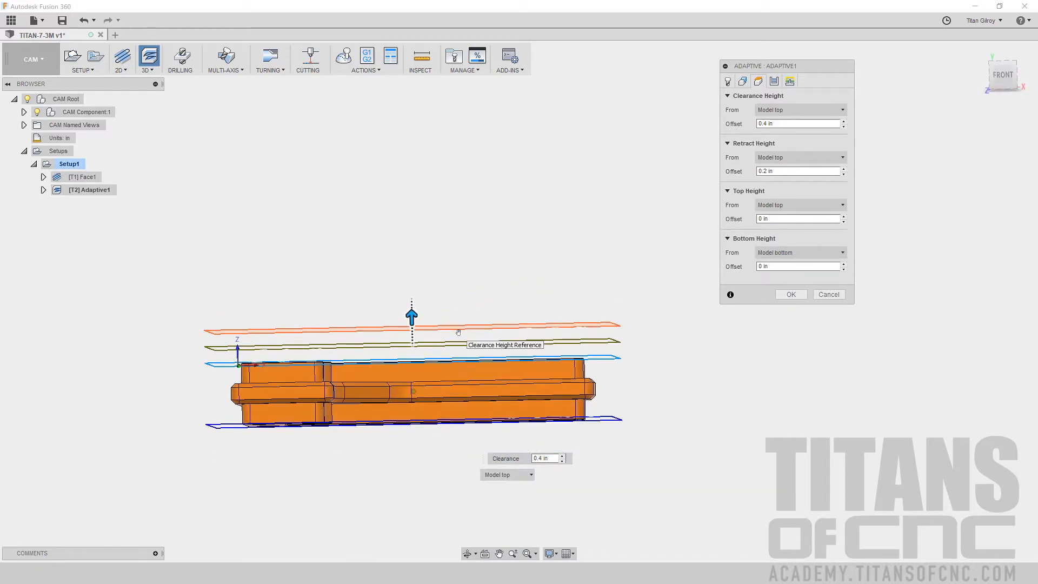
pyautogui.click(767, 266)
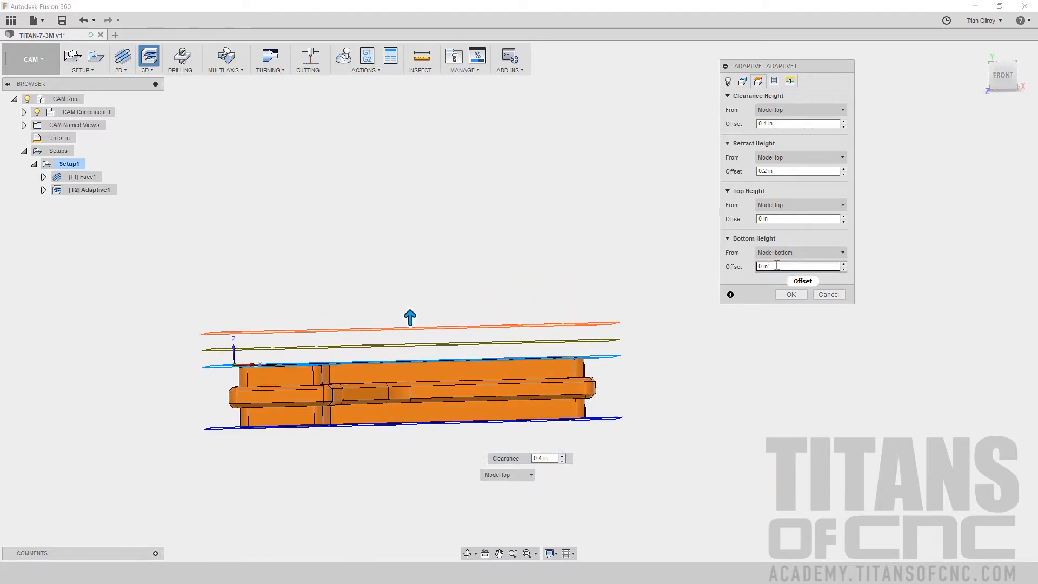
pyautogui.write('-.02')
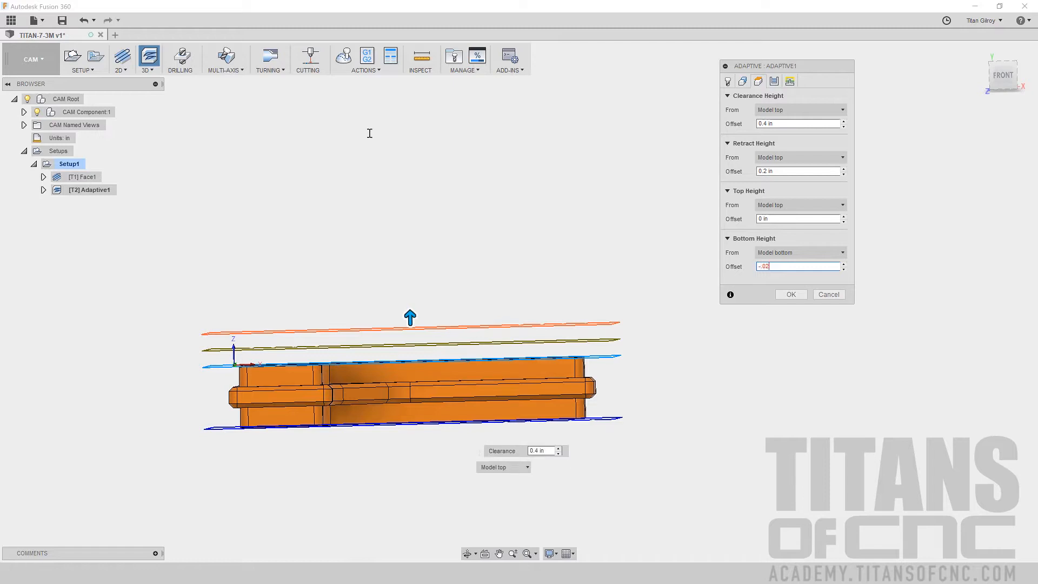
pyautogui.press('Tab')
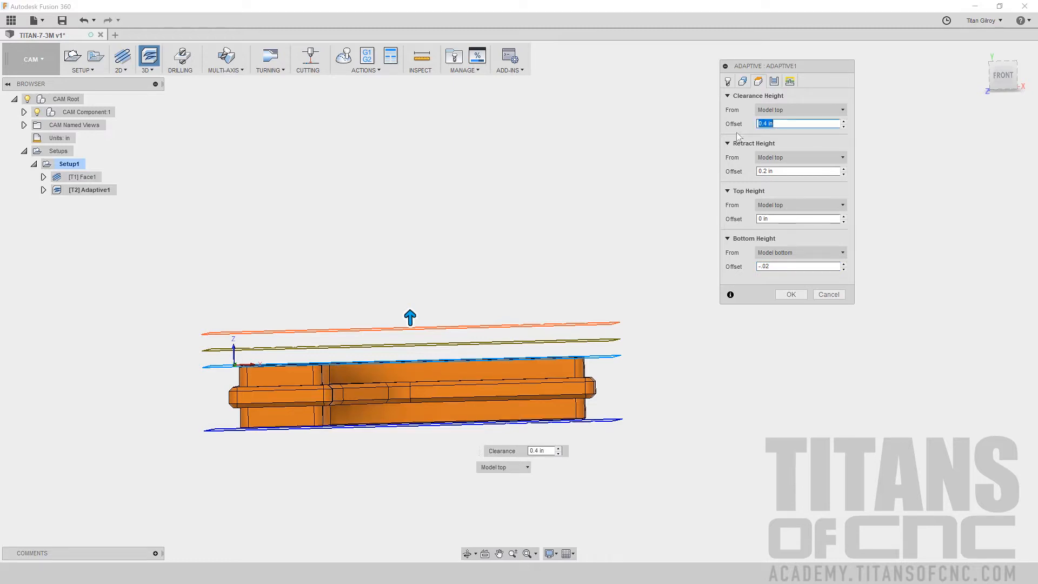
# Step: Set the adaptive optimal load to 0.075 in, enable machining of shallow areas and cavities, and go through the stock-to-leave values
pyautogui.click(774, 80)
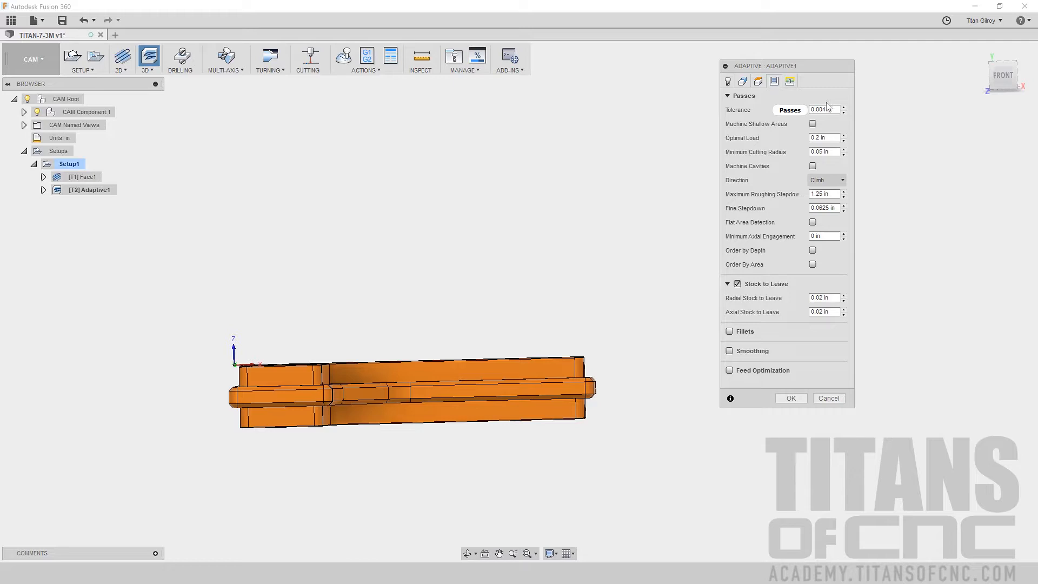
pyautogui.tripleClick(819, 137)
pyautogui.click(813, 123)
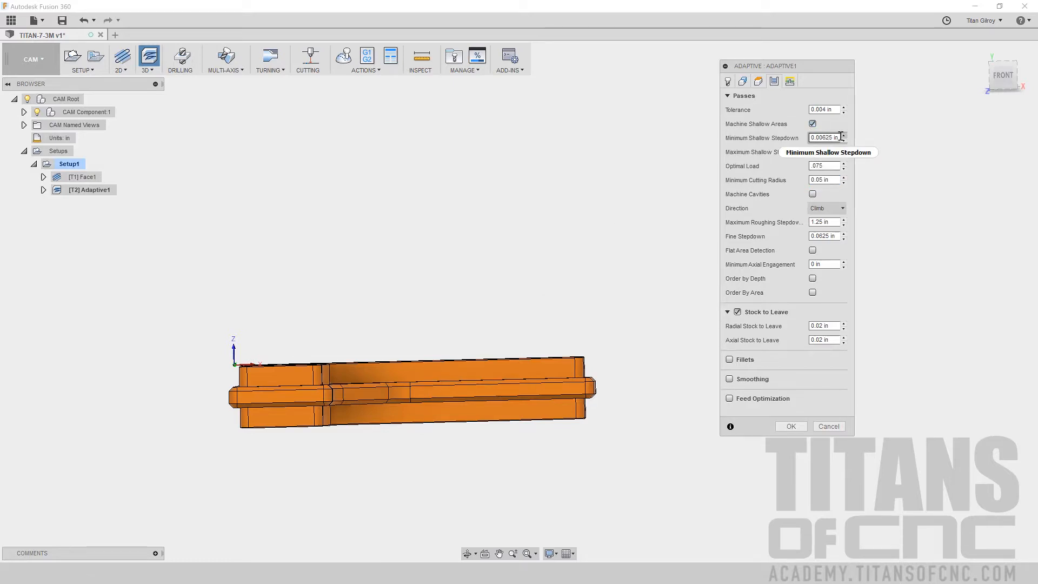
pyautogui.click(812, 194)
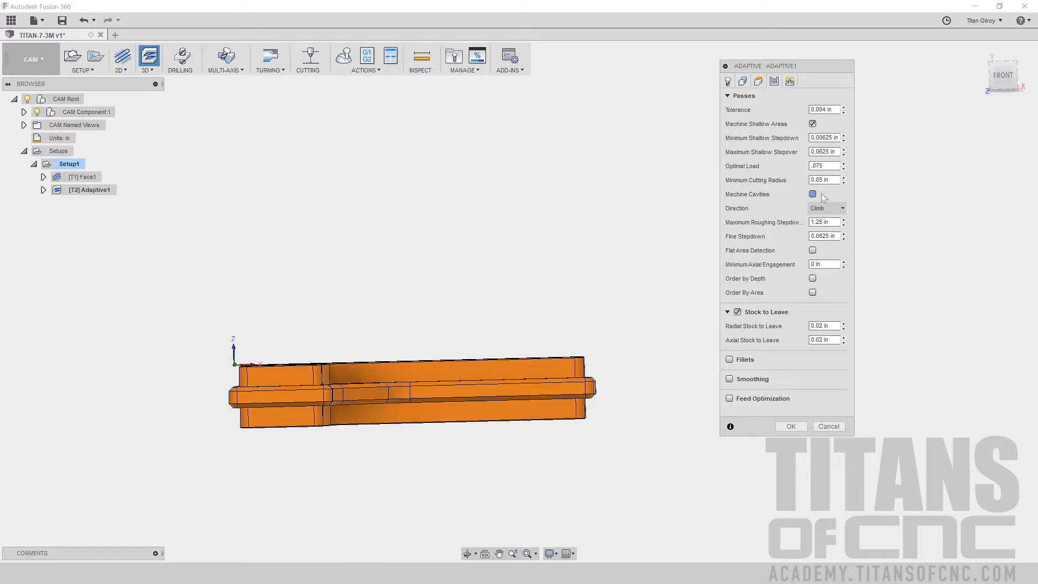
pyautogui.keyDown('shift'); pyautogui.moveTo(542, 384); pyautogui.dragTo(332, 365, button='middle'); pyautogui.keyUp('shift')
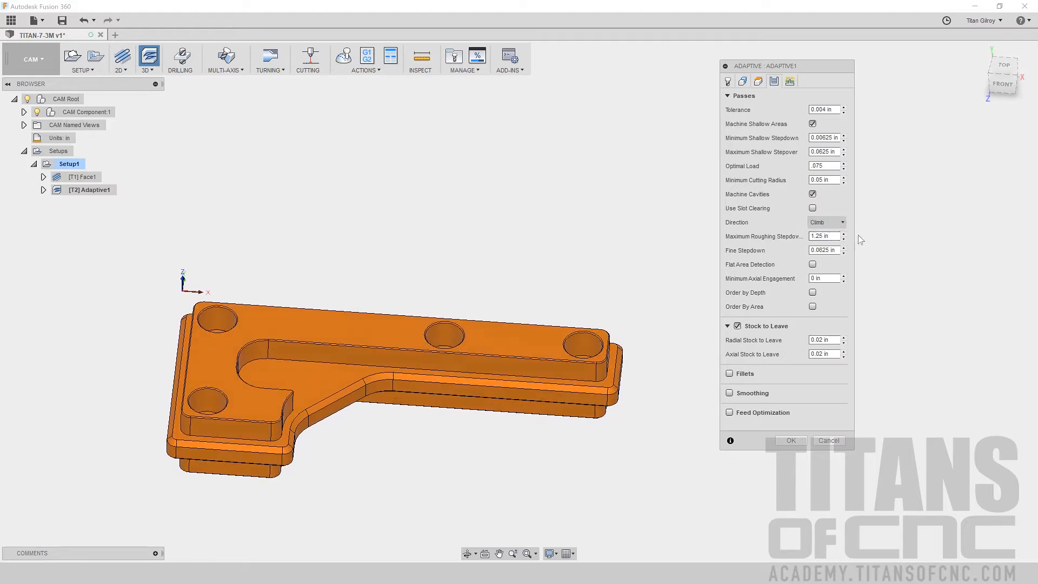
pyautogui.click(822, 340)
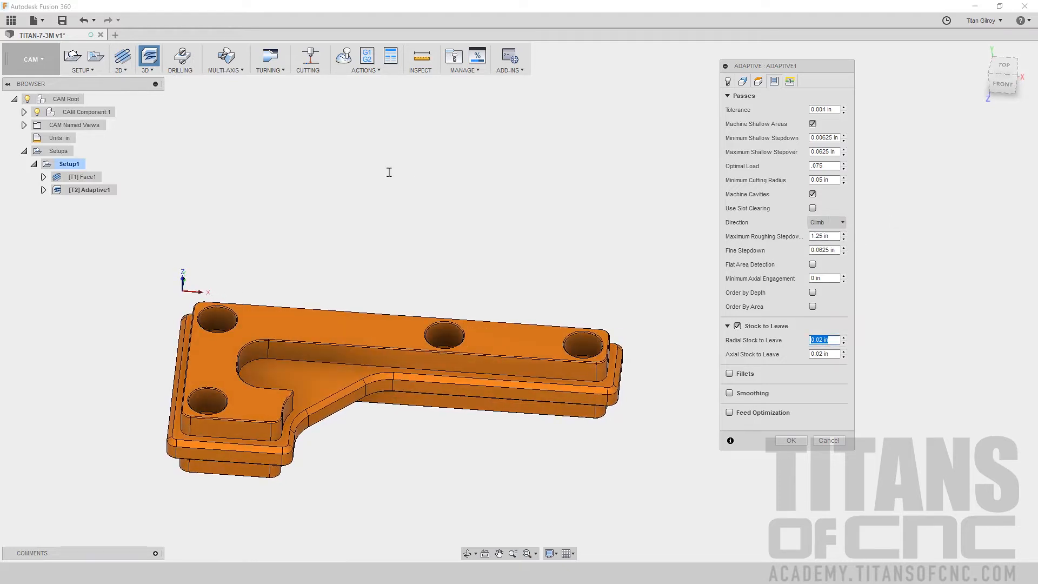
pyautogui.press('Tab')
# Step: Set the adaptive operation's no-engagement feedrate to 100 in/min and generate the toolpath
pyautogui.click(789, 81)
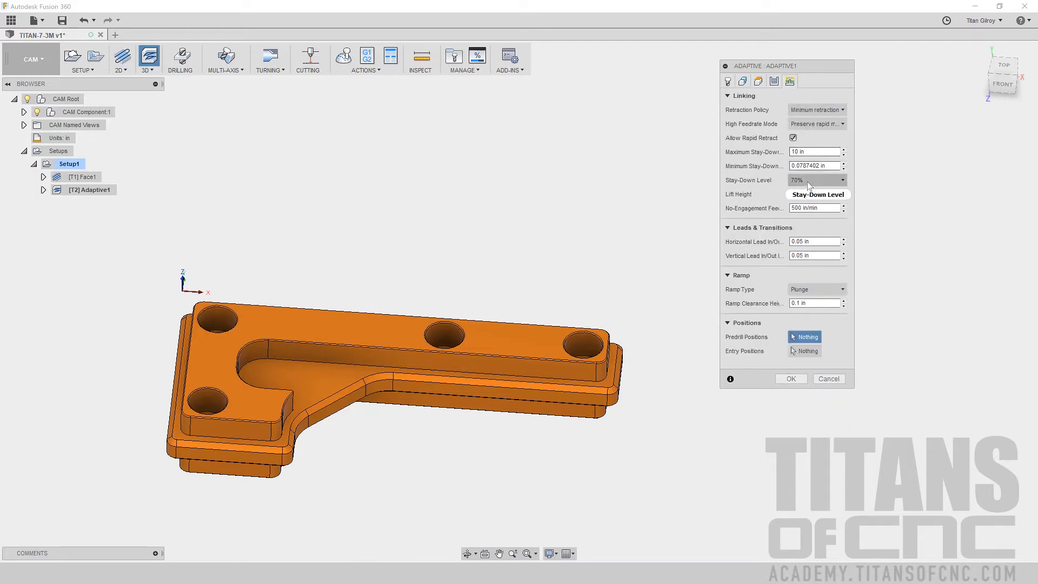
pyautogui.click(824, 209)
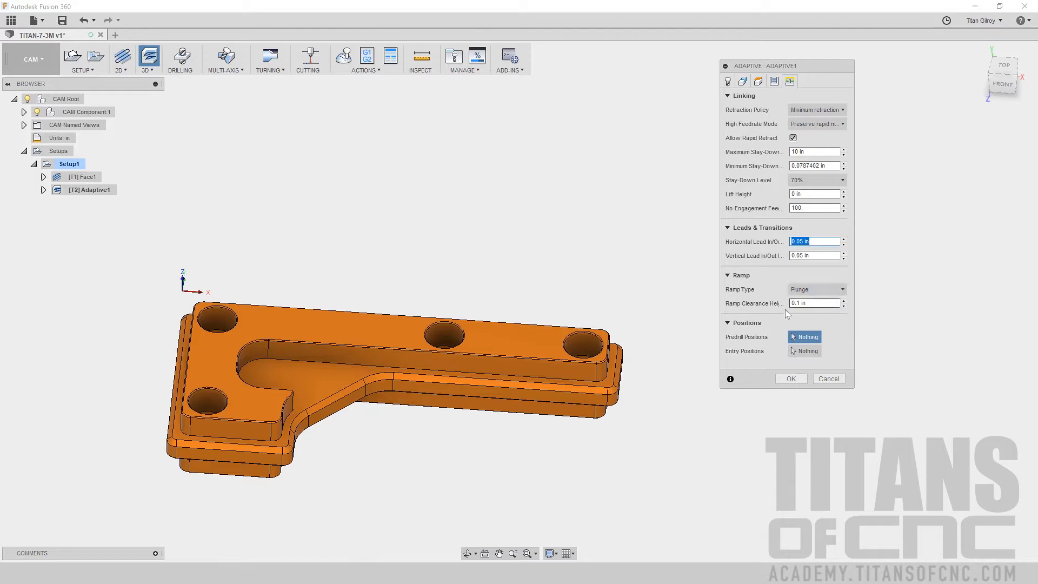
pyautogui.click(790, 380)
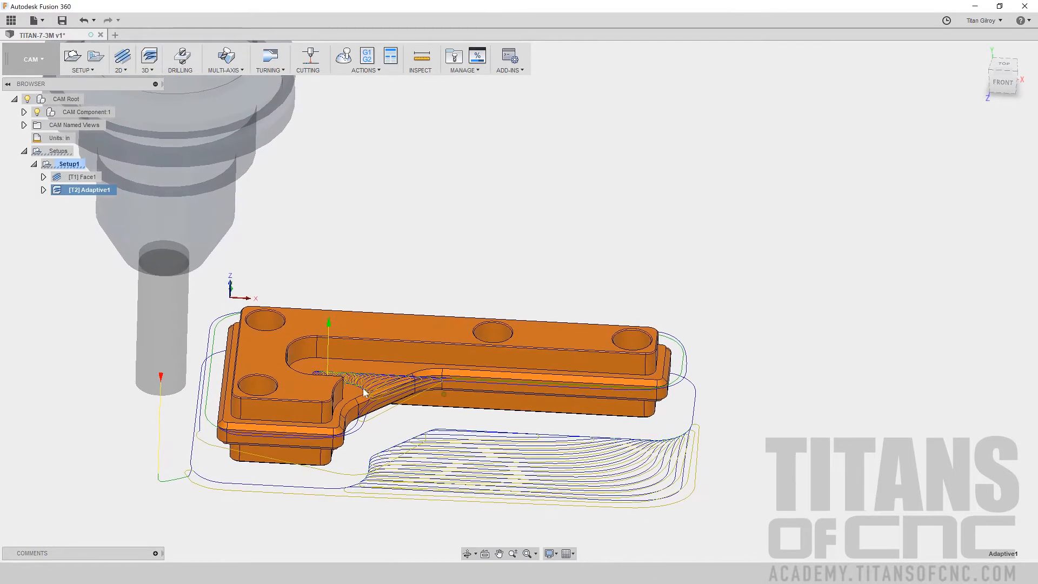
# Step: Create a 2D Contour operation with the 1/2" flat end mill and go through its feed and speed values
pyautogui.click(126, 68)
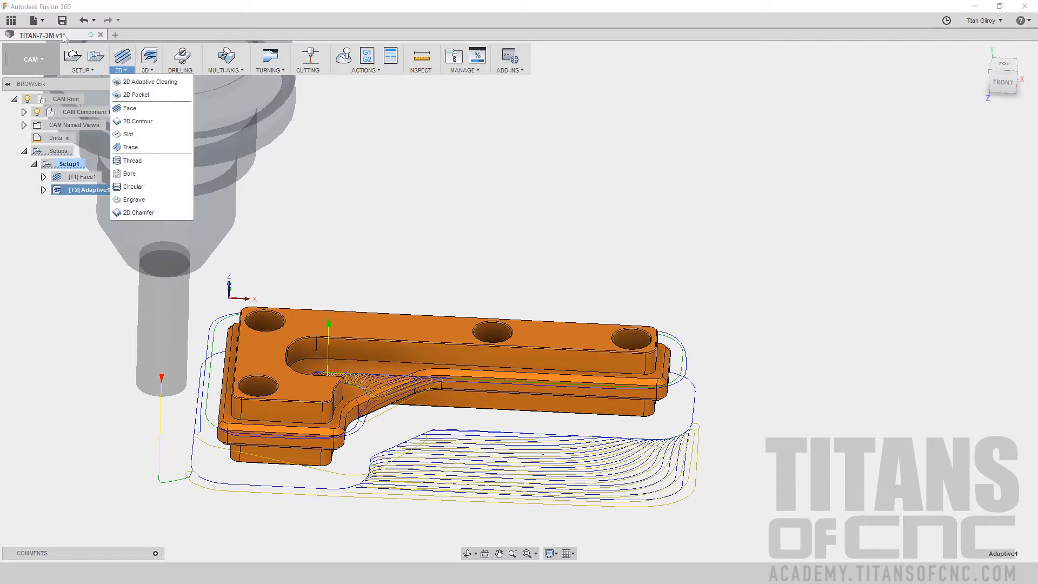
pyautogui.click(146, 125)
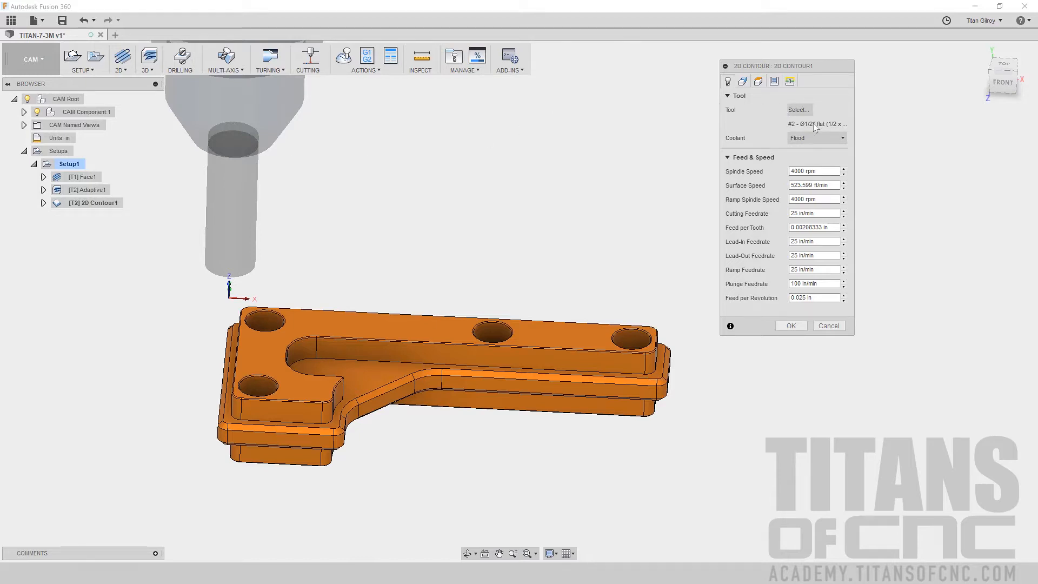
pyautogui.press('Tab')
pyautogui.press('Tab')
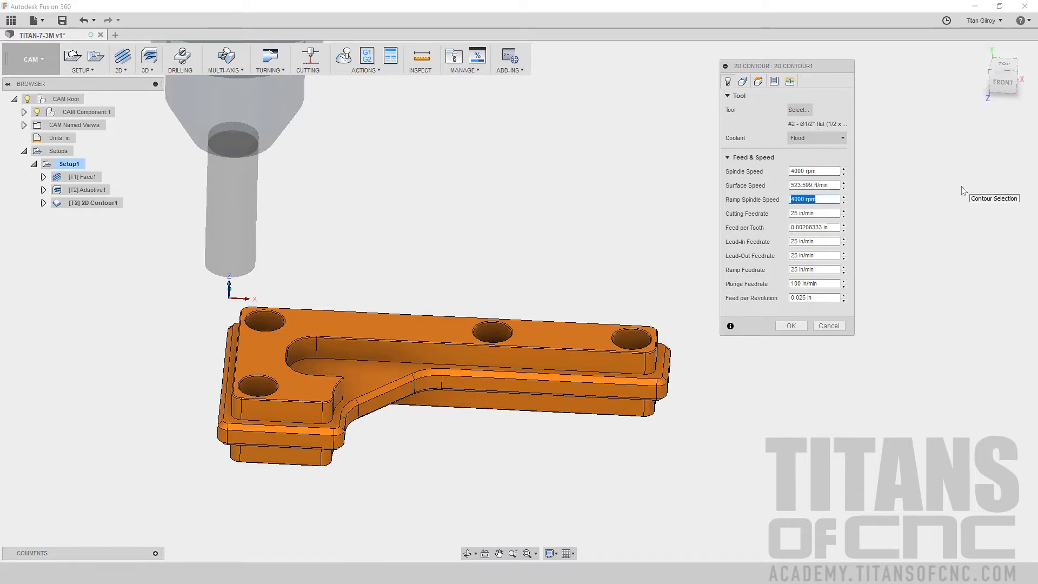
pyautogui.press('Tab')
pyautogui.press('Tab')
pyautogui.press('Tab')
pyautogui.press('Tab')
pyautogui.press('Tab')
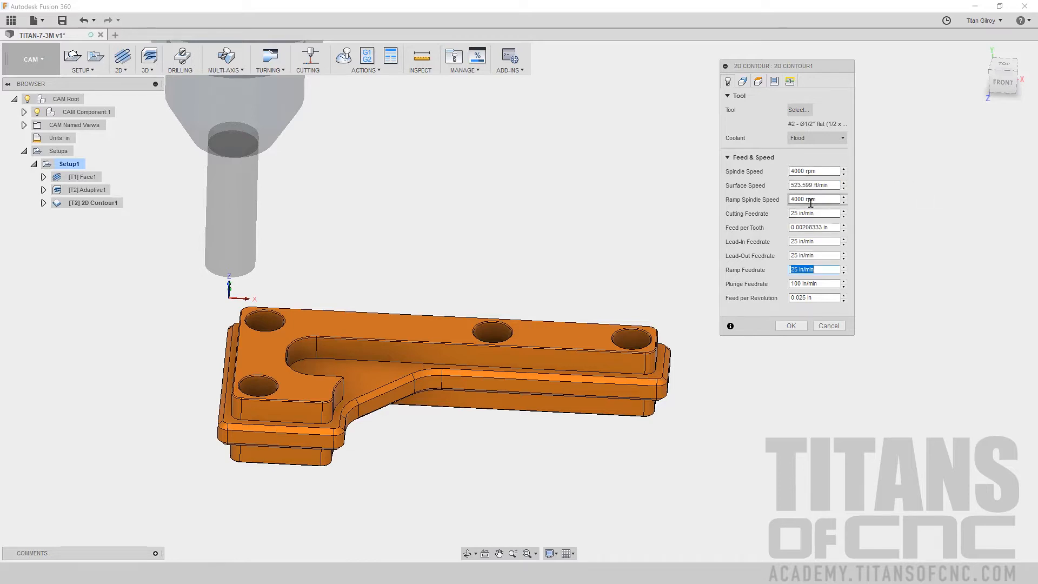
# Step: Set the 2D contour's cutting, lead-in, lead-out and ramp feedrates to 20 in/min
pyautogui.moveTo(821, 215); pyautogui.dragTo(393, 107)
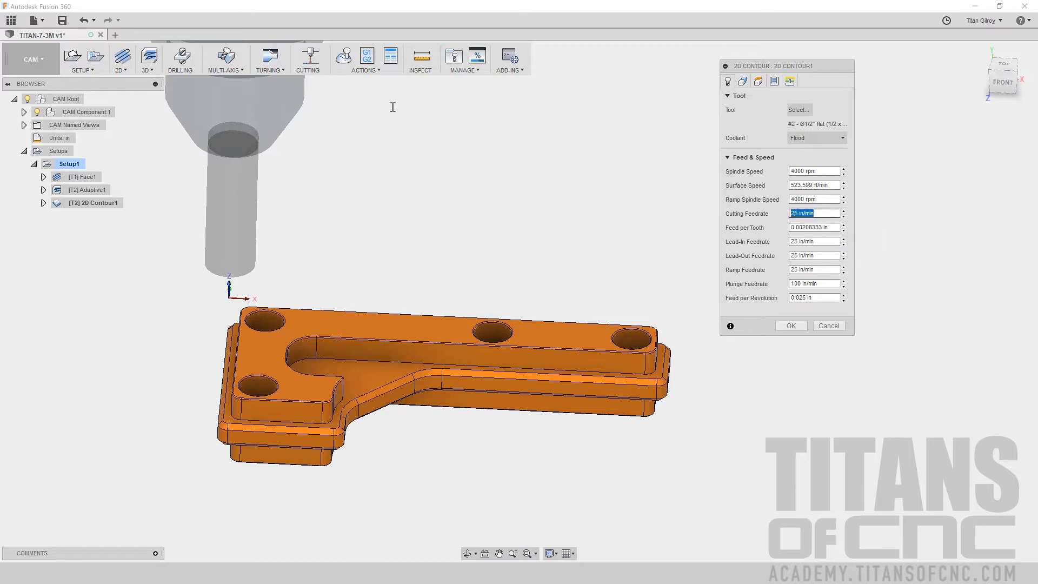
pyautogui.press('Tab')
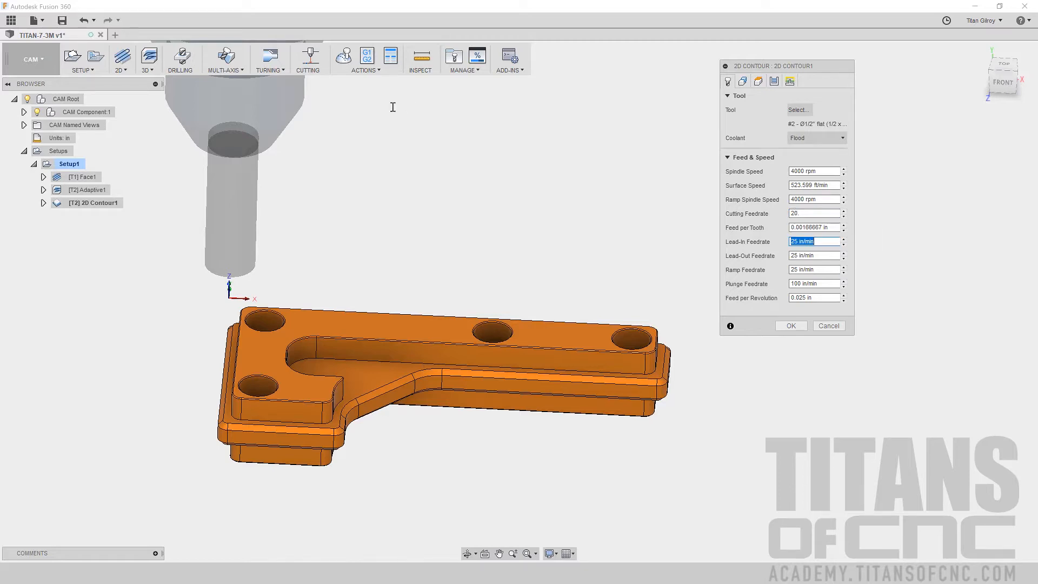
pyautogui.write('20.')
pyautogui.press('Tab')
pyautogui.press('Tab')
pyautogui.write('20.')
pyautogui.press('Tab')
pyautogui.press('Tab')
pyautogui.press('Tab')
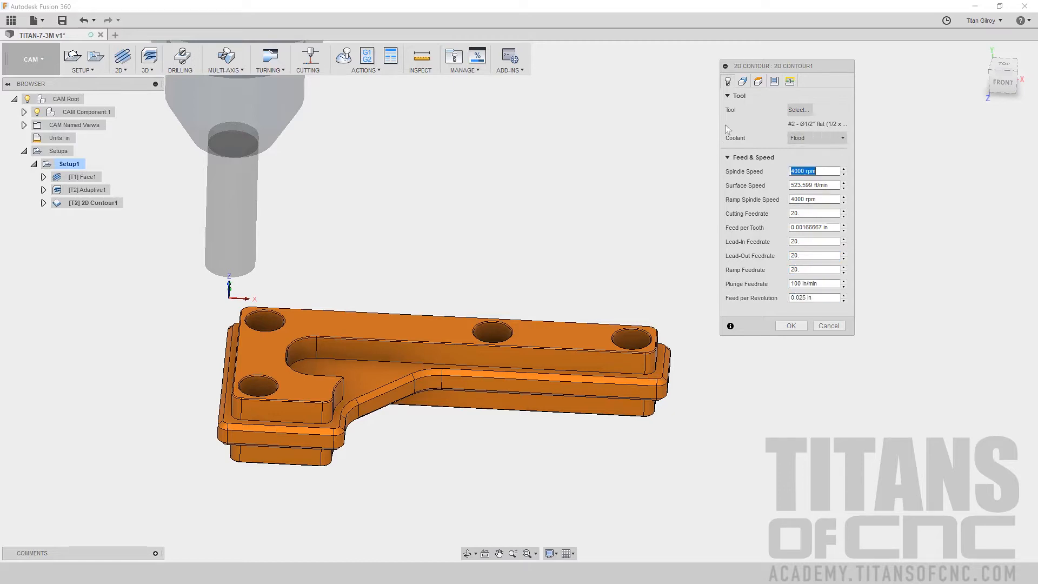
# Step: Select the closed edge chain around the base of the bracket's raised upper profile as the 2D contour geometry
pyautogui.click(742, 81)
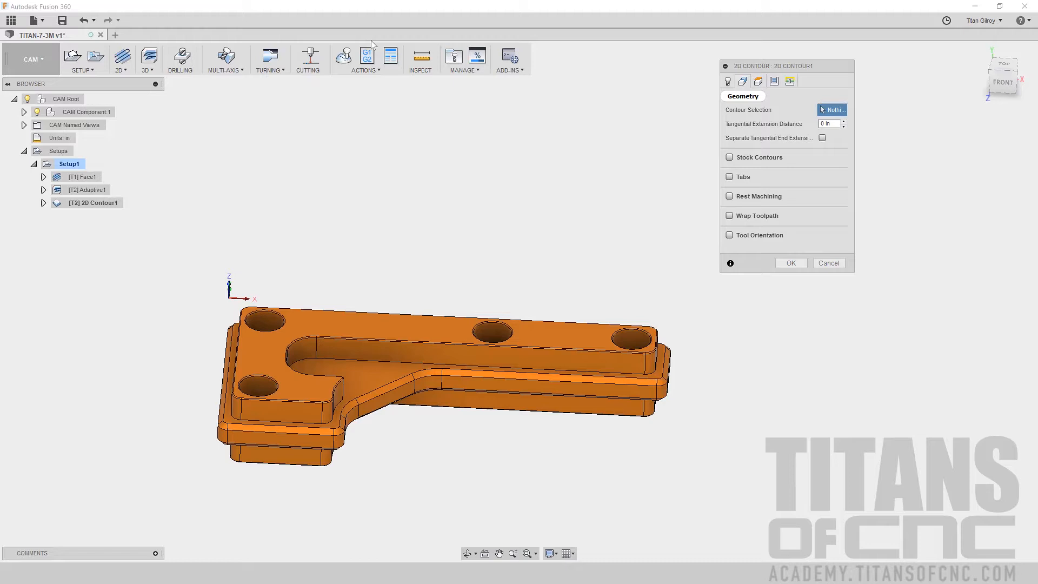
pyautogui.keyDown('shift'); pyautogui.moveTo(373, 46); pyautogui.dragTo(408, 251, button='middle'); pyautogui.keyUp('shift')
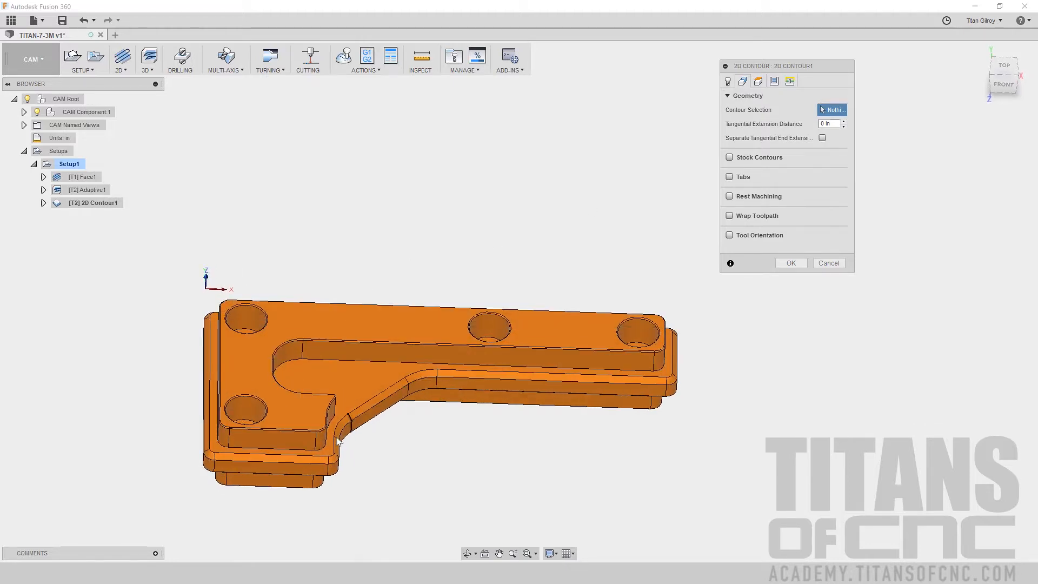
pyautogui.keyDown('shift'); pyautogui.moveTo(214, 398); pyautogui.dragTo(633, 359, button='middle'); pyautogui.keyUp('shift')
pyautogui.click(364, 363)
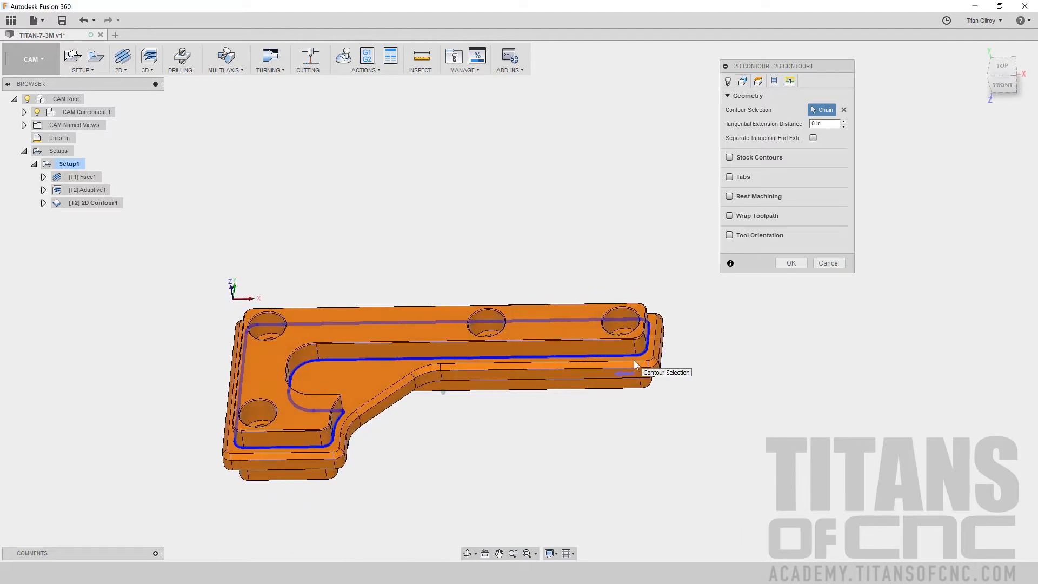
# Step: Set the 2D contour's bottom height from a selection, using the ledge face around the bracket's raised upper profile
pyautogui.keyDown('shift'); pyautogui.moveTo(255, 365); pyautogui.dragTo(260, 372, button='middle'); pyautogui.keyUp('shift')
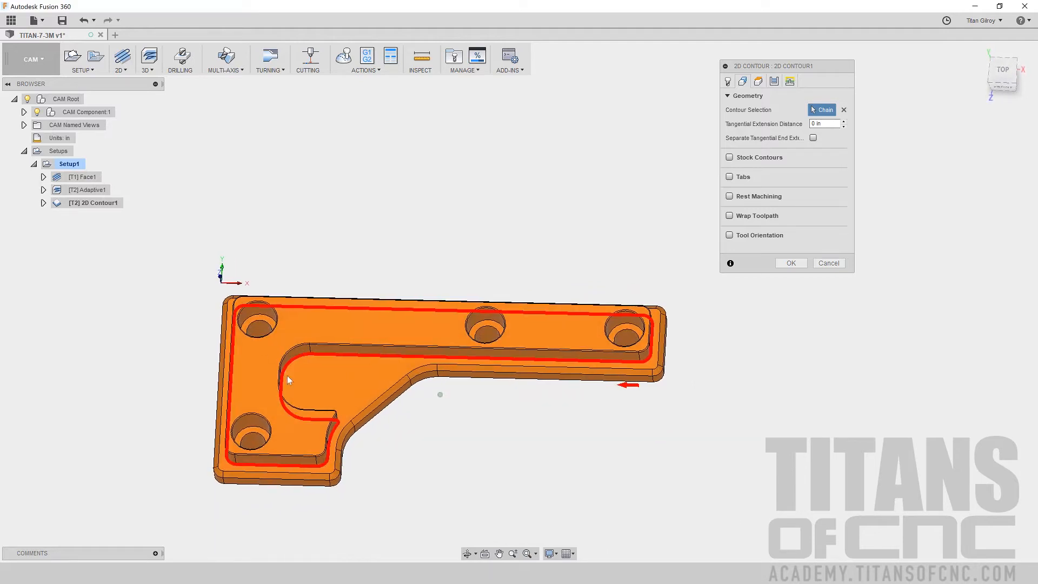
pyautogui.keyDown('shift'); pyautogui.moveTo(309, 393); pyautogui.dragTo(309, 407, button='middle'); pyautogui.keyUp('shift')
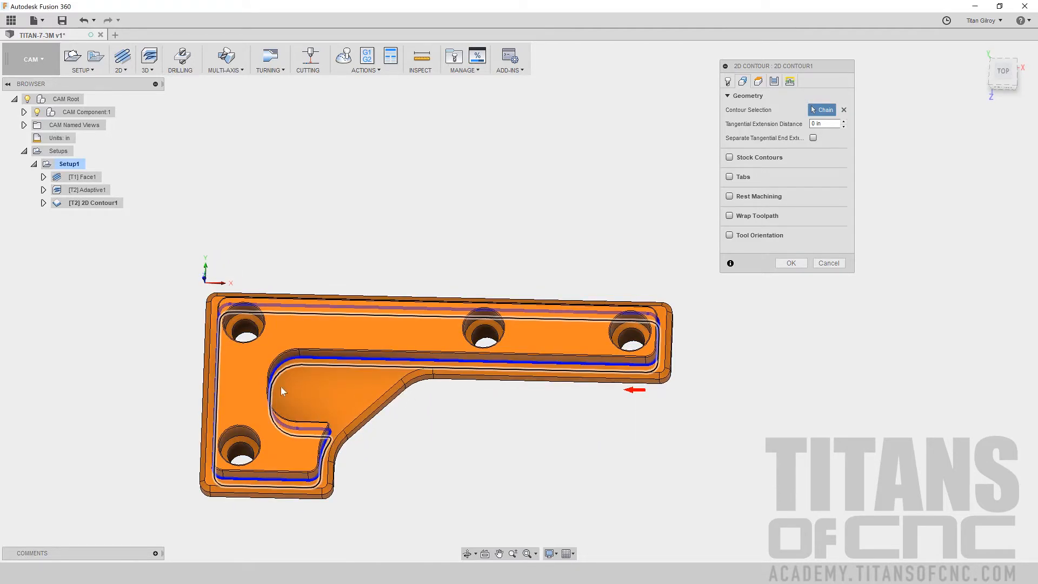
pyautogui.keyDown('shift'); pyautogui.moveTo(338, 413); pyautogui.dragTo(391, 427, button='middle'); pyautogui.keyUp('shift')
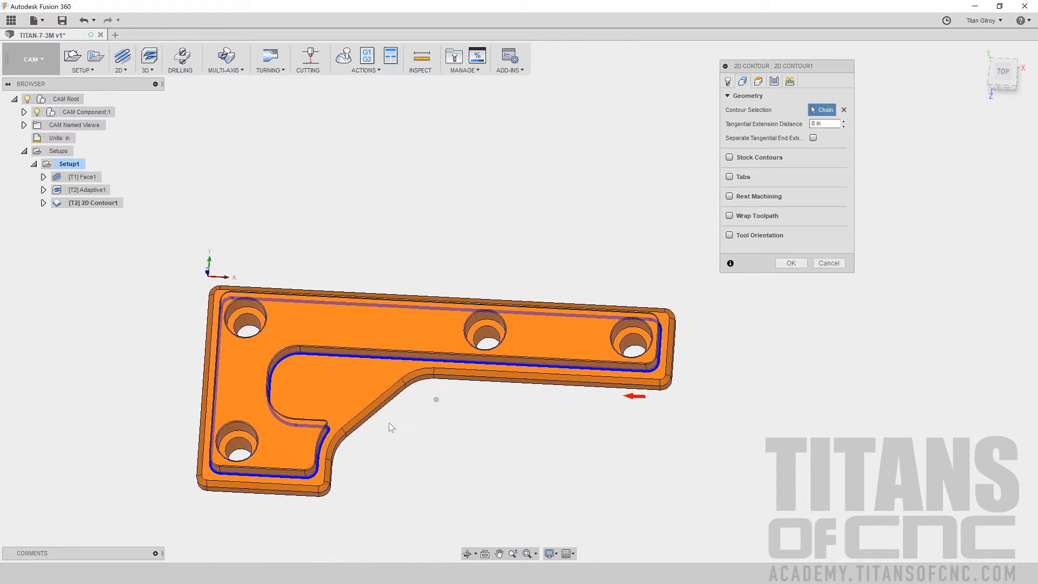
pyautogui.keyDown('shift'); pyautogui.moveTo(390, 427); pyautogui.dragTo(399, 395, button='middle'); pyautogui.keyUp('shift')
pyautogui.click(758, 82)
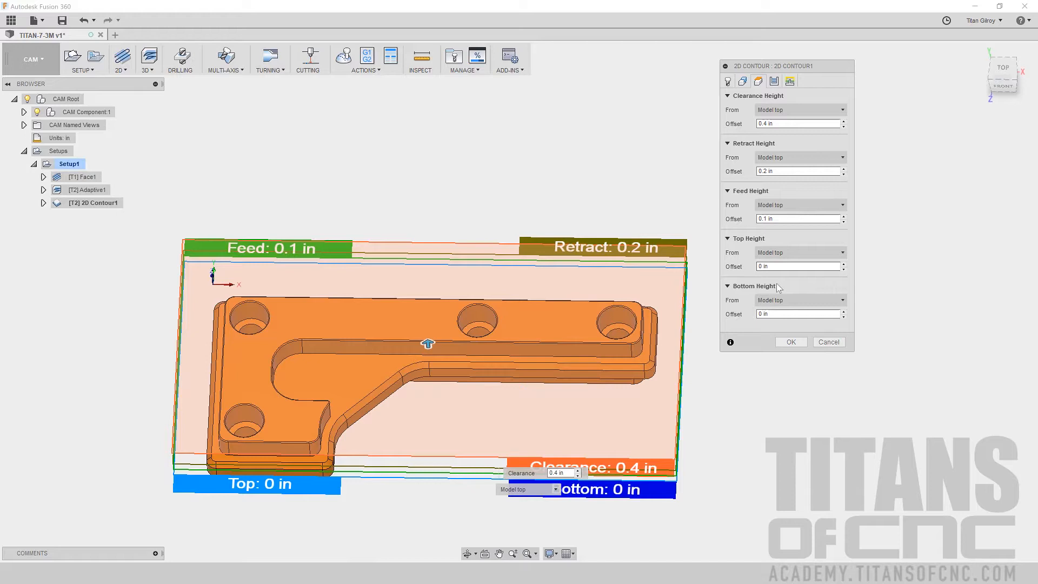
pyautogui.click(781, 300)
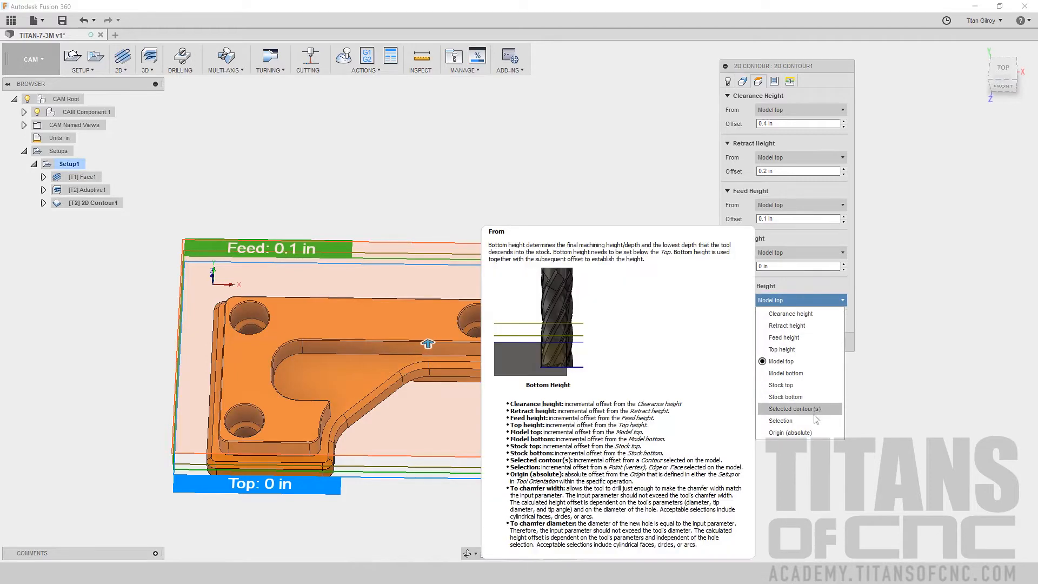
pyautogui.click(815, 421)
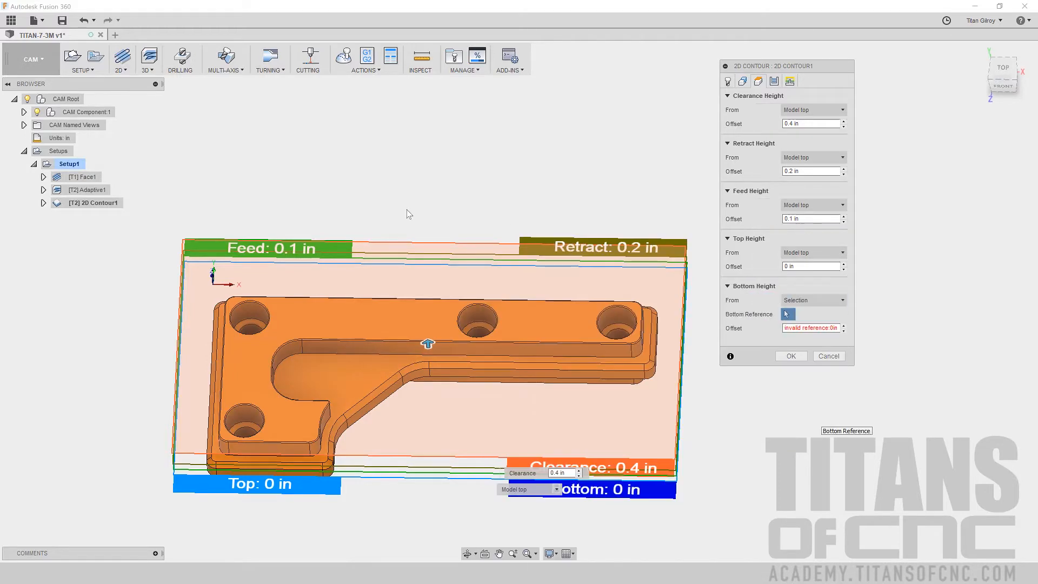
pyautogui.click(364, 382)
pyautogui.keyDown('shift'); pyautogui.moveTo(377, 385); pyautogui.dragTo(668, 297, button='middle'); pyautogui.keyUp('shift')
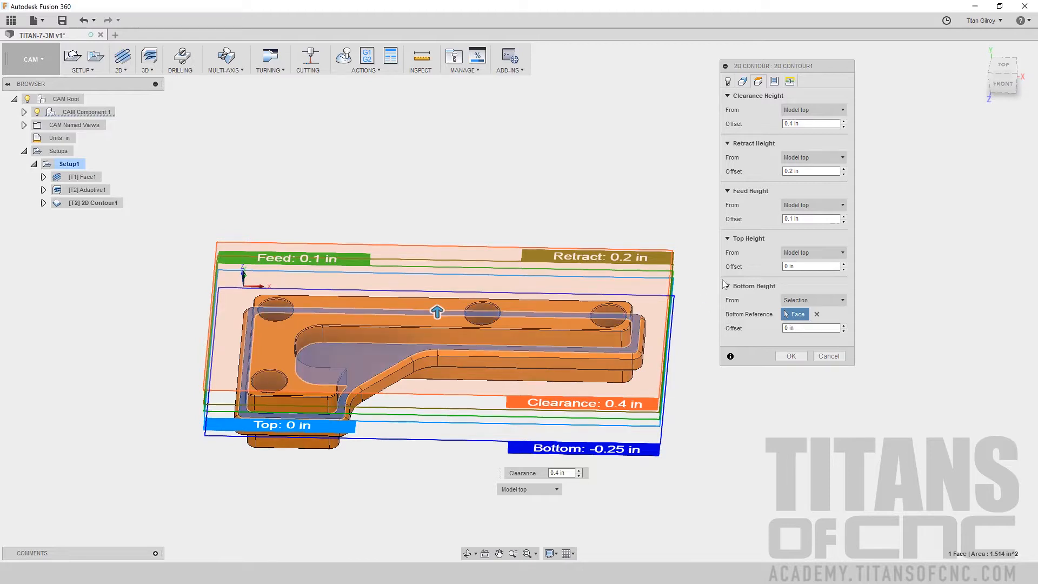
# Step: Set the 2D contour's compensation type to Wear with a 0.025 in compensation radius and go through the remaining pass values
pyautogui.click(774, 82)
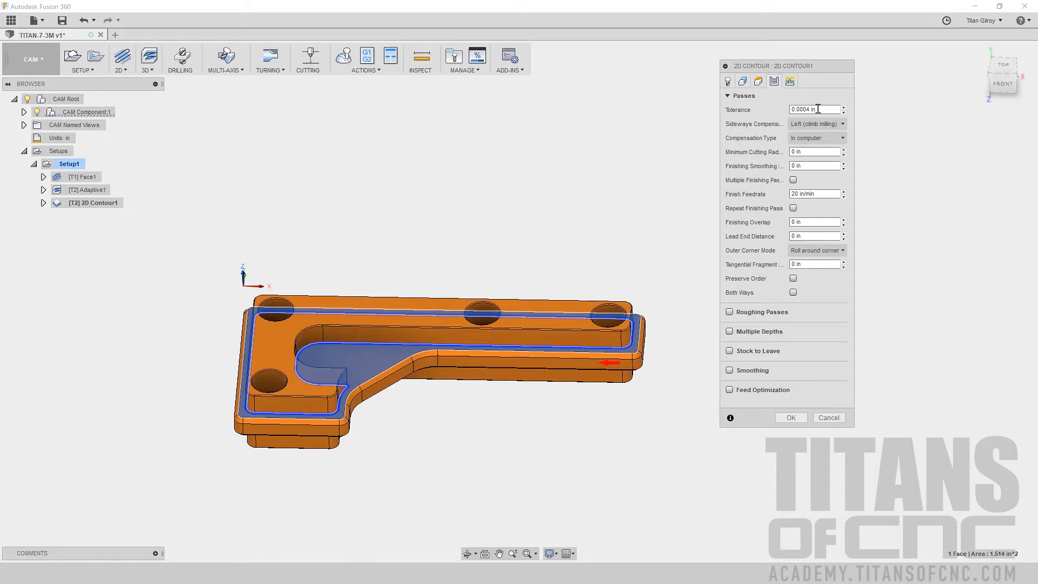
pyautogui.click(815, 138)
pyautogui.click(821, 175)
pyautogui.click(819, 153)
pyautogui.press('Tab')
pyautogui.press('Tab')
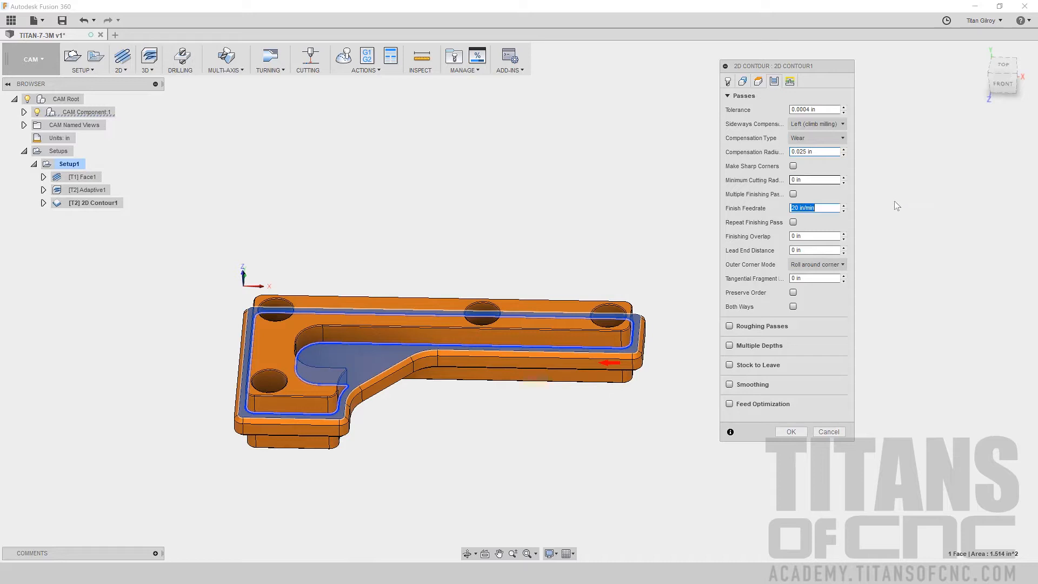
pyautogui.press('Tab')
pyautogui.press('Tab')
pyautogui.press('Tab')
pyautogui.press('Tab')
# Step: Set the 2D contour's horizontal lead-in radius to 0.1 in and its lead-in sweep angle to 45 degrees
pyautogui.click(789, 82)
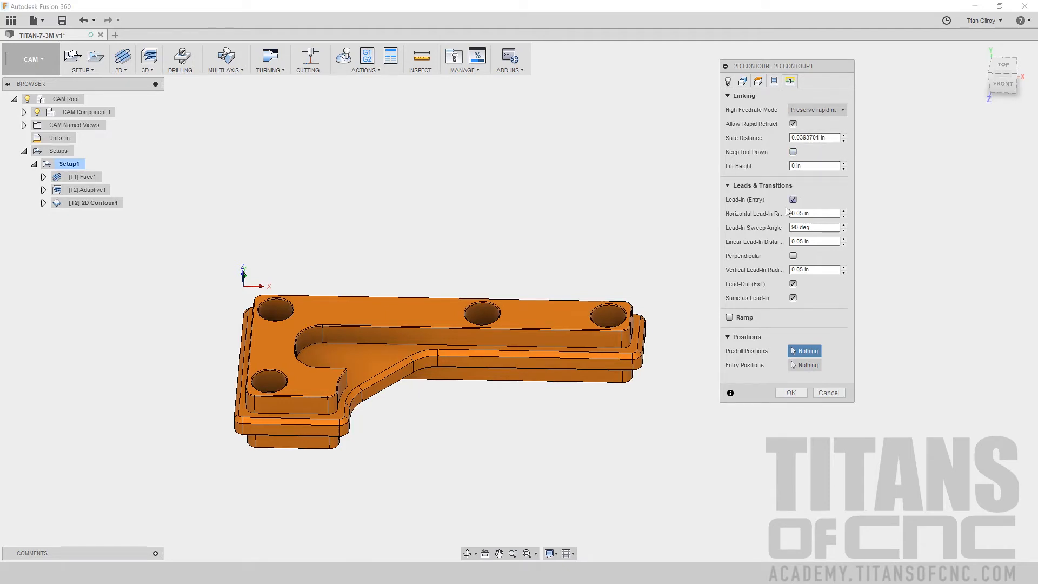
pyautogui.click(809, 214)
pyautogui.press('Tab')
pyautogui.press('Tab')
# Step: Pick the top corner point at the front end of the raised profile's short leg as entry position and generate the toolpath
pyautogui.click(803, 369)
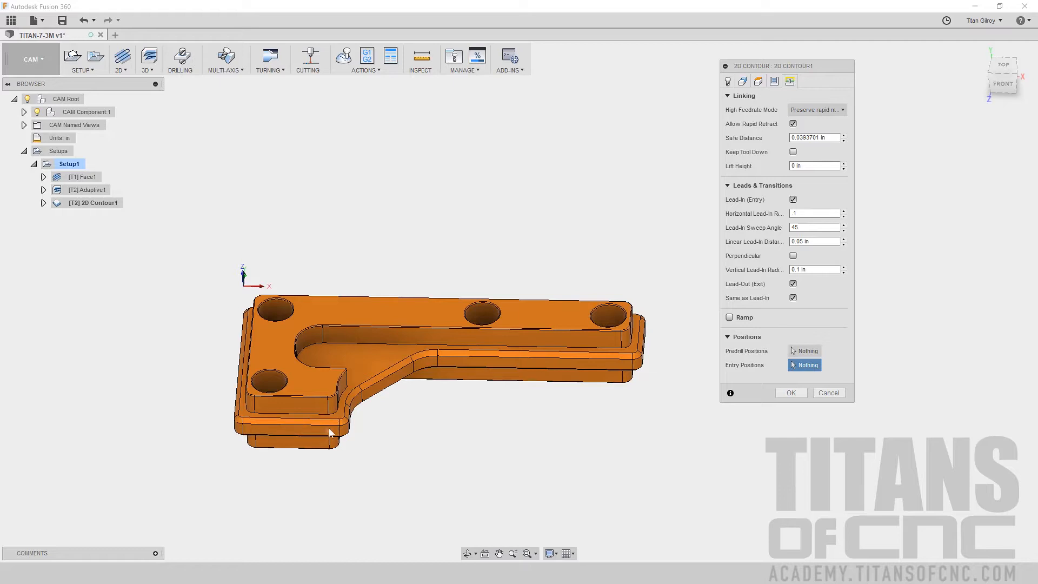
pyautogui.click(328, 397)
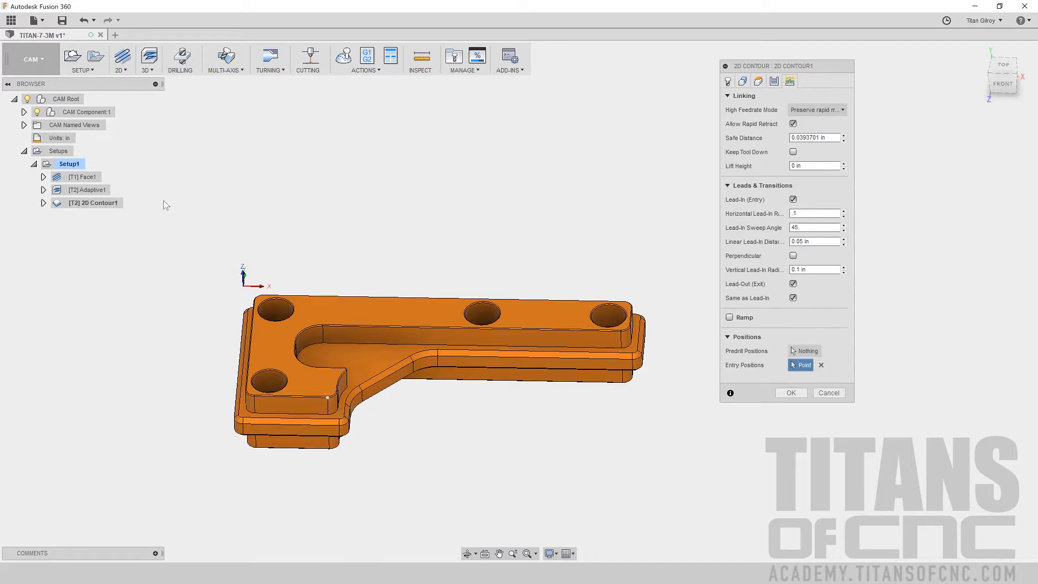
pyautogui.click(791, 393)
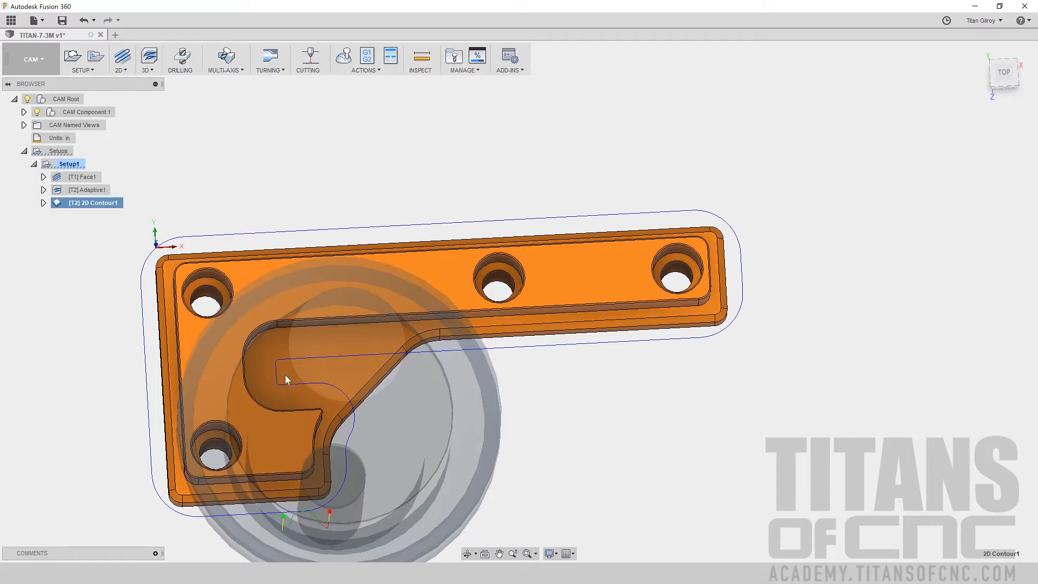
# Step: Duplicate the 2D Contour1 operation within Setup1
pyautogui.scroll(1, 337, 385)
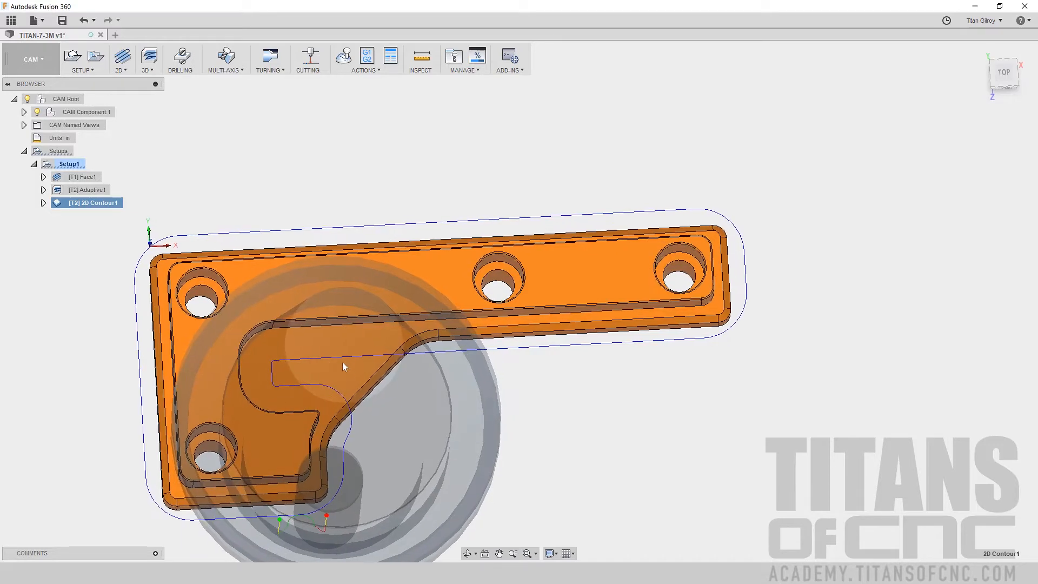
pyautogui.keyDown('shift'); pyautogui.moveTo(291, 383); pyautogui.dragTo(433, 382, button='middle'); pyautogui.keyUp('shift')
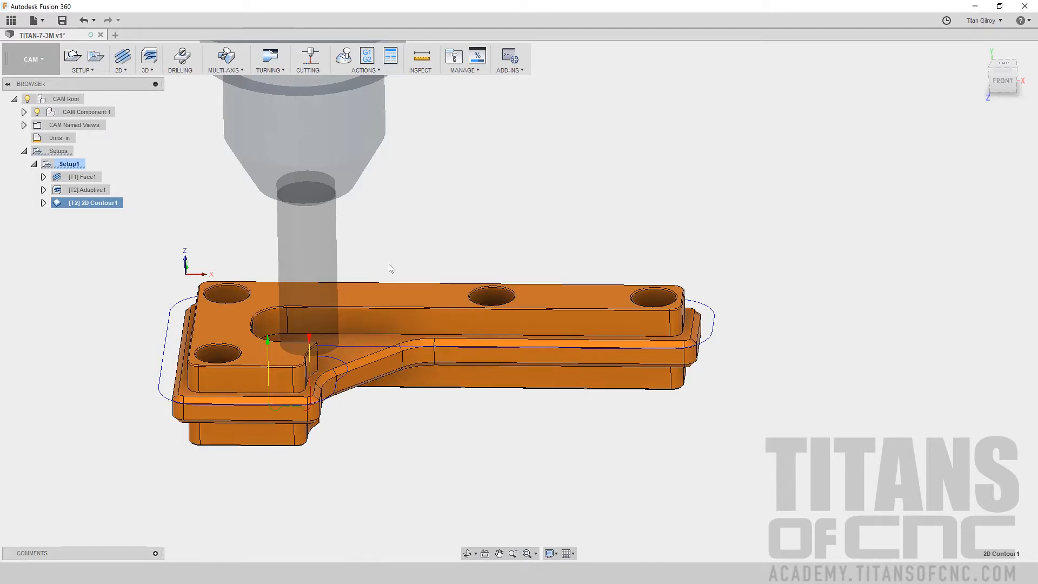
pyautogui.keyDown('shift'); pyautogui.moveTo(367, 416); pyautogui.dragTo(338, 401, button='middle'); pyautogui.keyUp('shift')
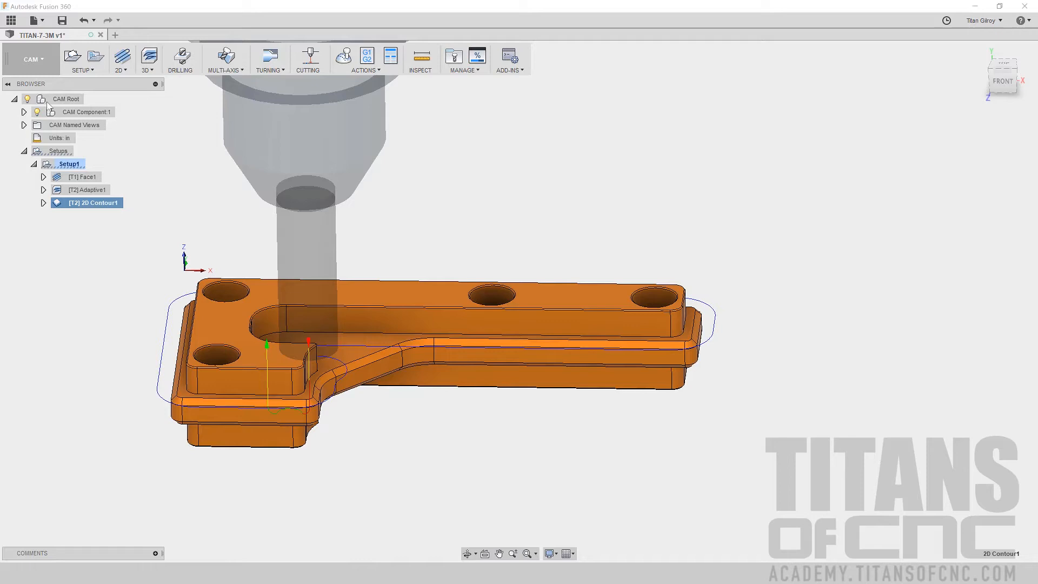
pyautogui.rightClick(95, 208)
pyautogui.click(120, 357)
pyautogui.click(91, 216)
# Step: In the duplicated 2D contour, replace the contour selection with the closed edge chain below the upper chamfer of the bracket's outer flange
pyautogui.rightClick(92, 216)
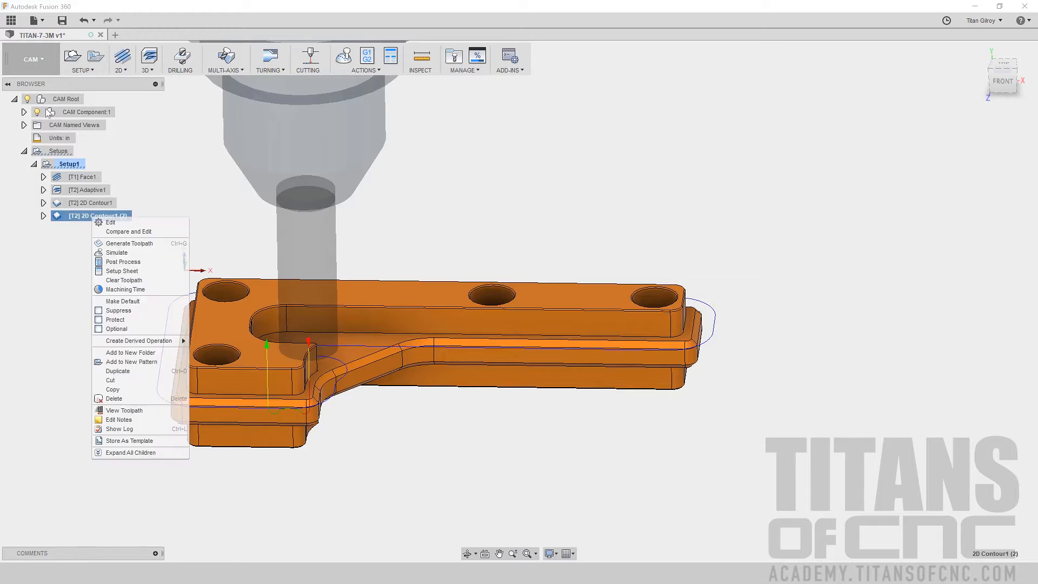
pyautogui.click(110, 222)
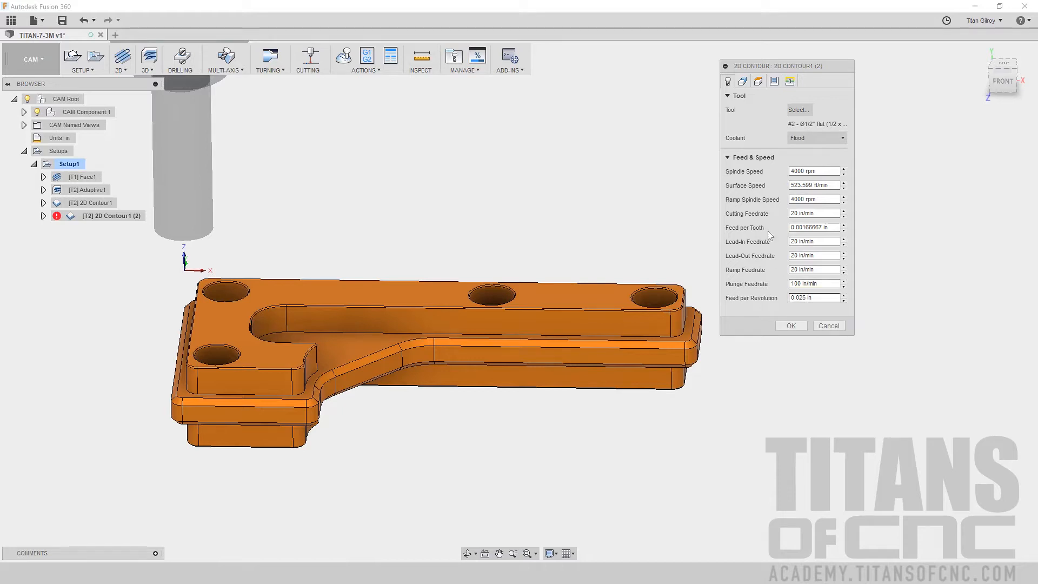
pyautogui.click(742, 81)
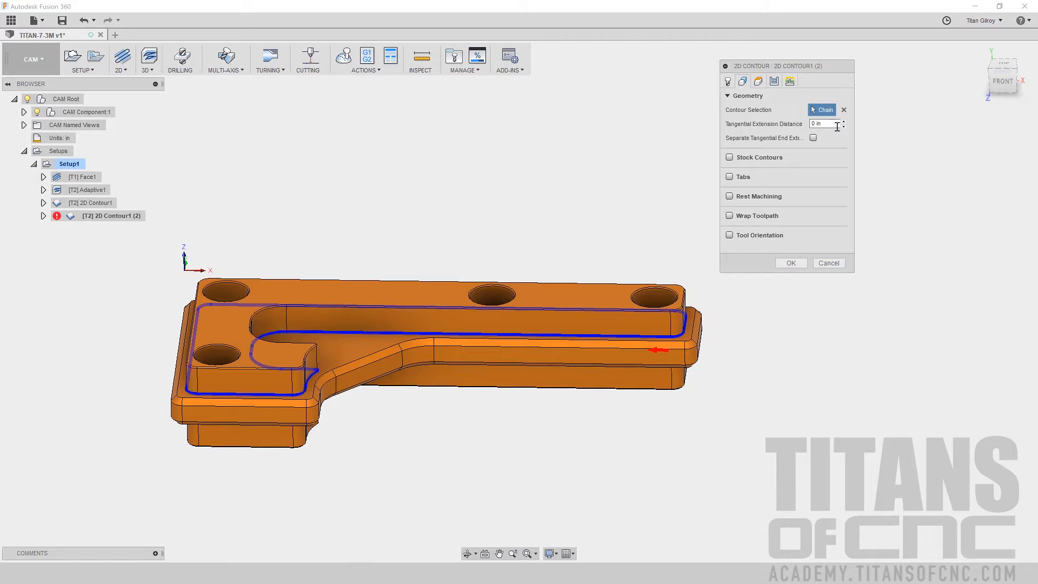
pyautogui.click(843, 110)
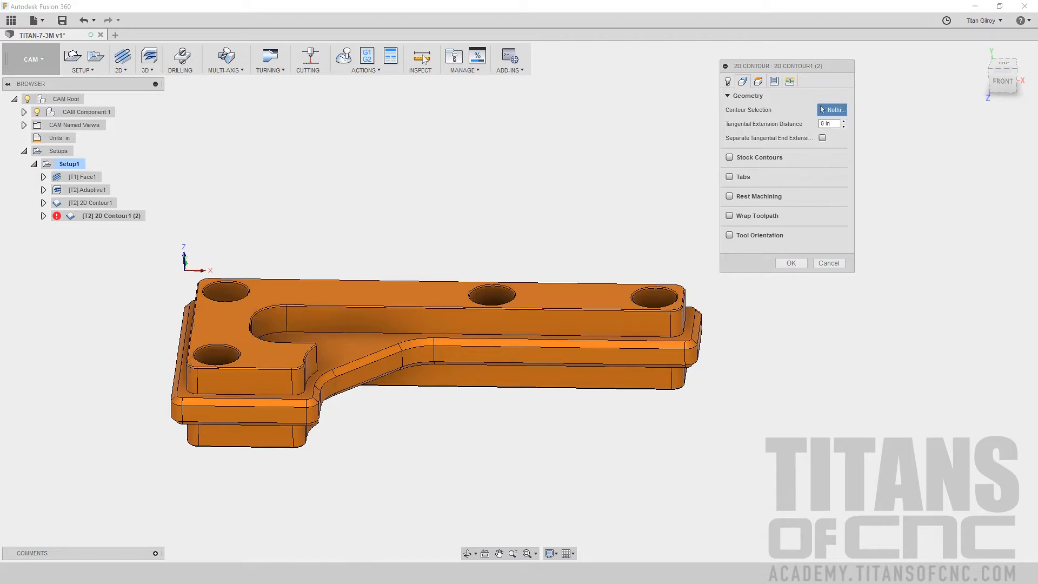
pyautogui.click(249, 406)
pyautogui.keyDown('shift'); pyautogui.moveTo(248, 406); pyautogui.dragTo(286, 363, button='middle'); pyautogui.keyUp('shift')
pyautogui.keyDown('shift'); pyautogui.moveTo(336, 388); pyautogui.dragTo(336, 390, button='middle'); pyautogui.keyUp('shift')
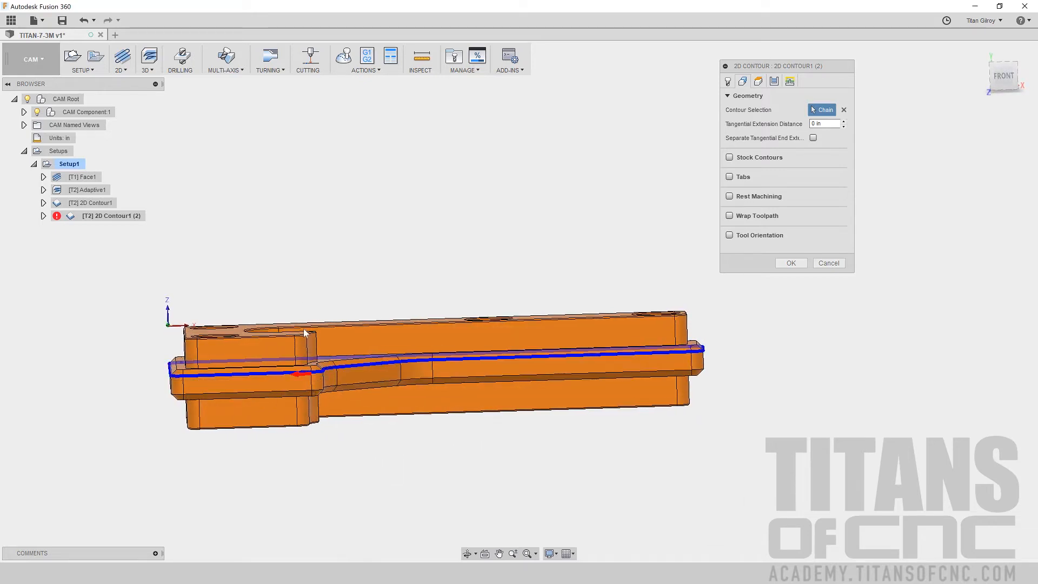
pyautogui.keyDown('shift'); pyautogui.moveTo(504, 304); pyautogui.dragTo(483, 305, button='middle'); pyautogui.keyUp('shift')
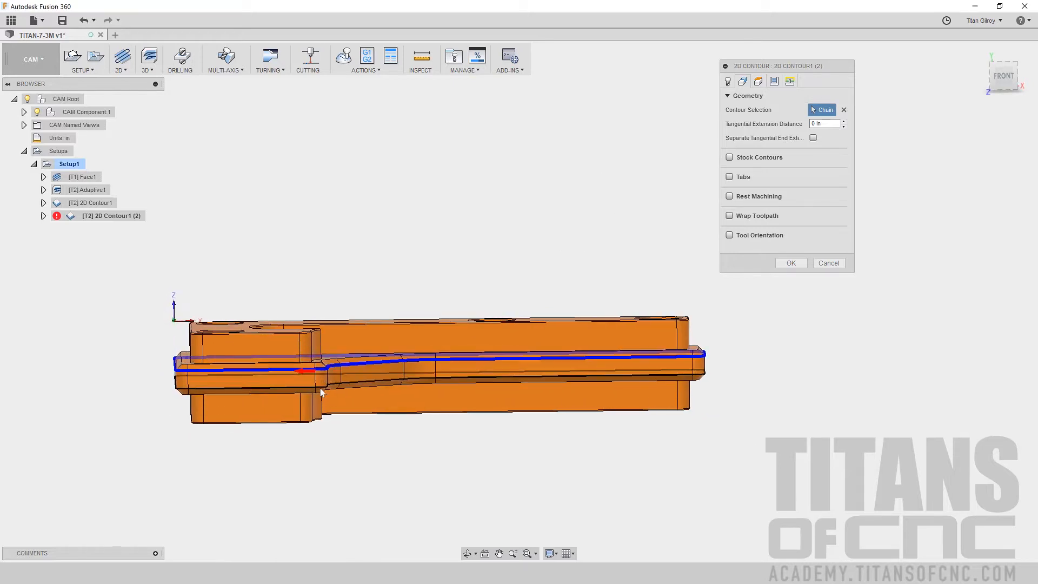
# Step: Set the duplicated contour's bottom height to Model bottom, try a -0.01 in offset and return the offset to 0
pyautogui.click(758, 81)
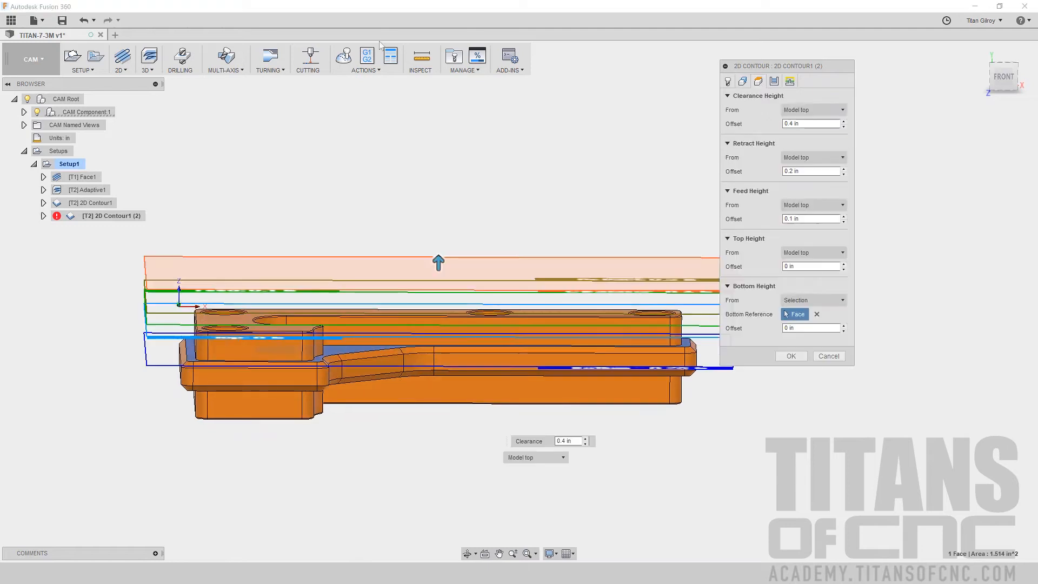
pyautogui.click(816, 315)
pyautogui.click(814, 300)
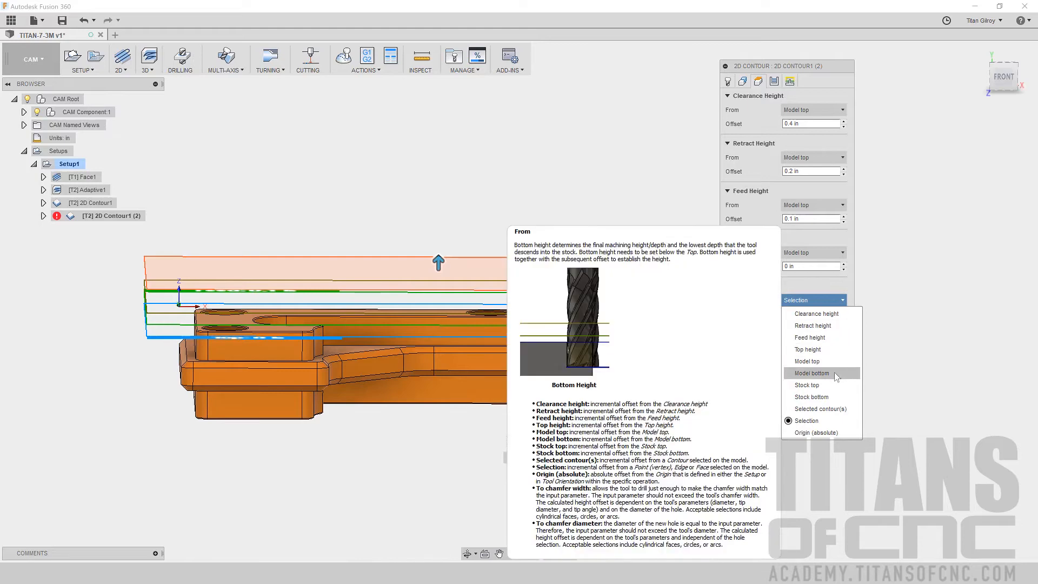
pyautogui.click(834, 372)
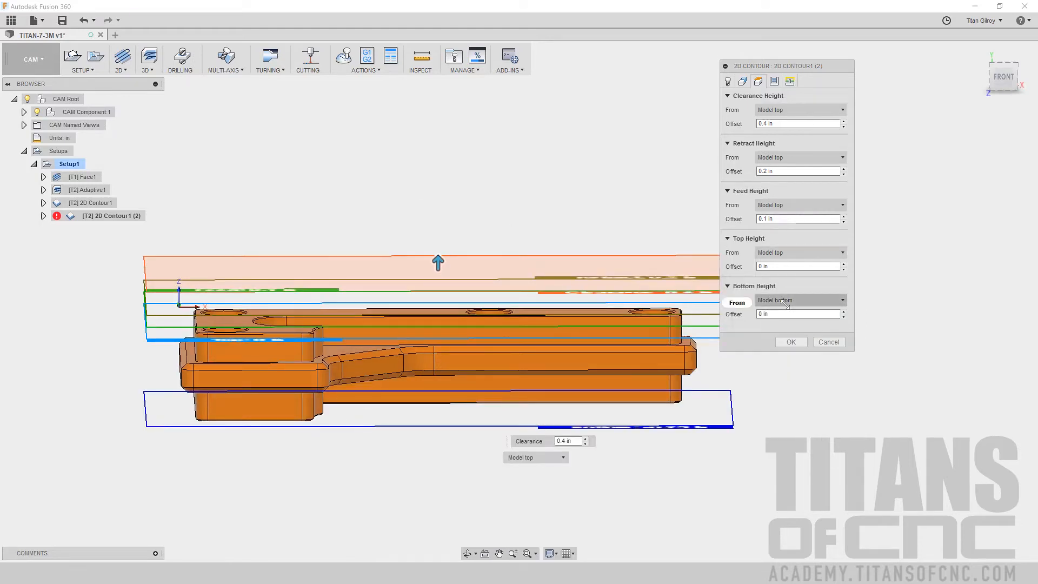
pyautogui.press('Tab')
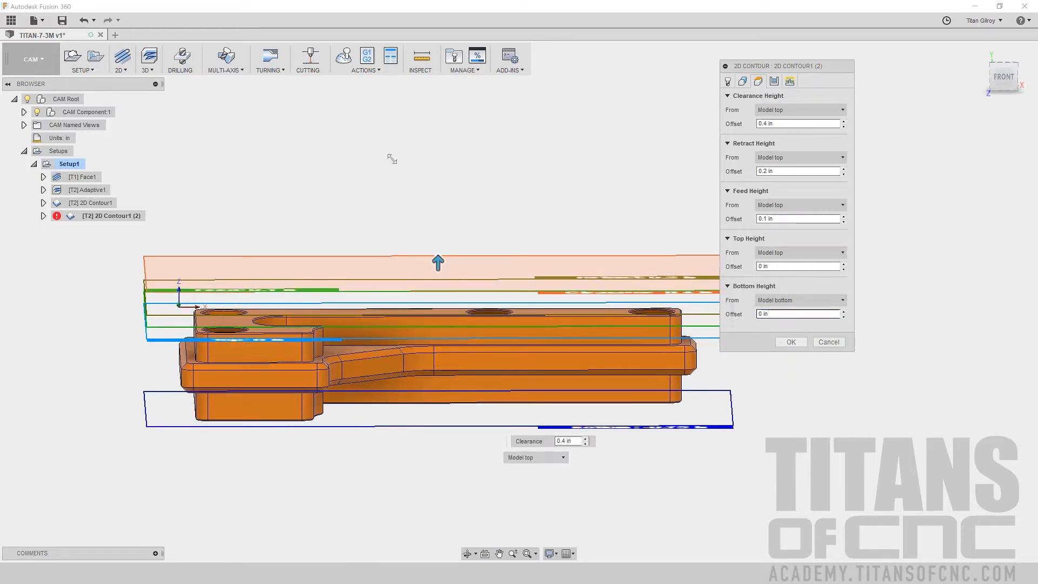
pyautogui.write('-.01')
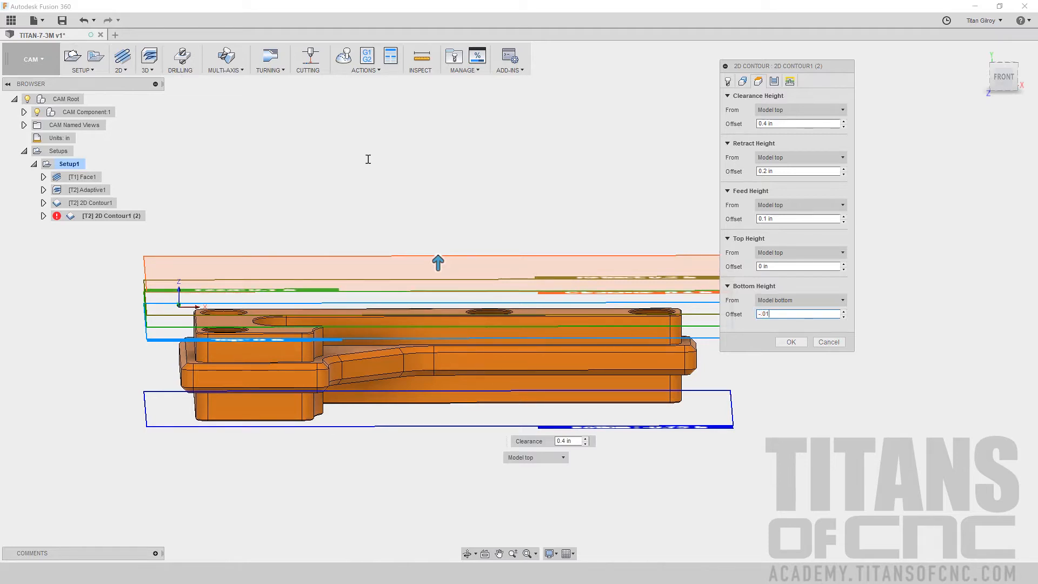
pyautogui.press('Tab')
pyautogui.hotkey('shift', 'Tab')
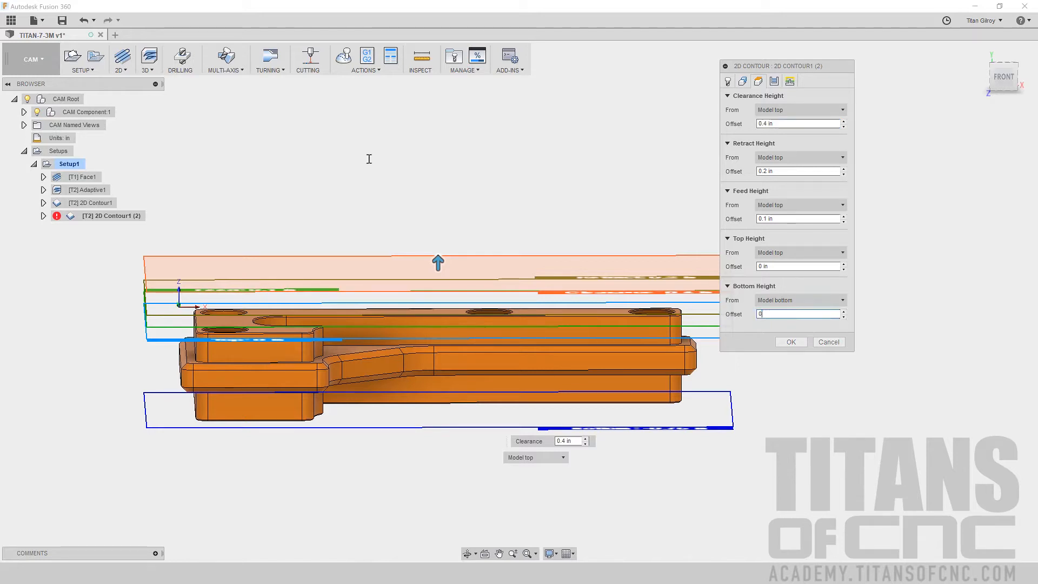
pyautogui.press('Tab')
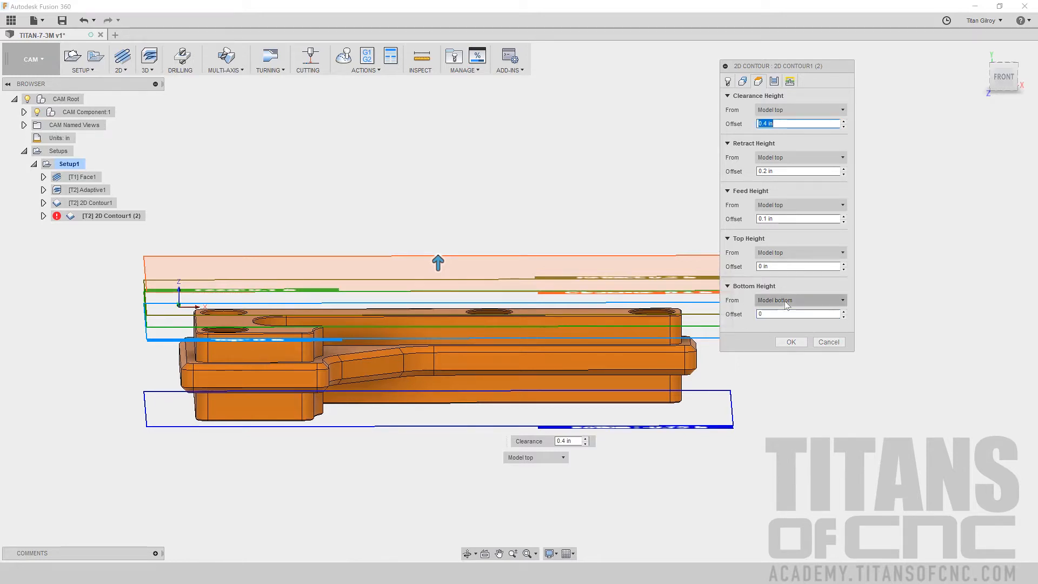
# Step: Replace the duplicated contour's entry position with a point at the flange's front corner on the short leg and generate the toolpath
pyautogui.keyDown('shift'); pyautogui.moveTo(411, 254); pyautogui.dragTo(482, 227, button='middle'); pyautogui.keyUp('shift')
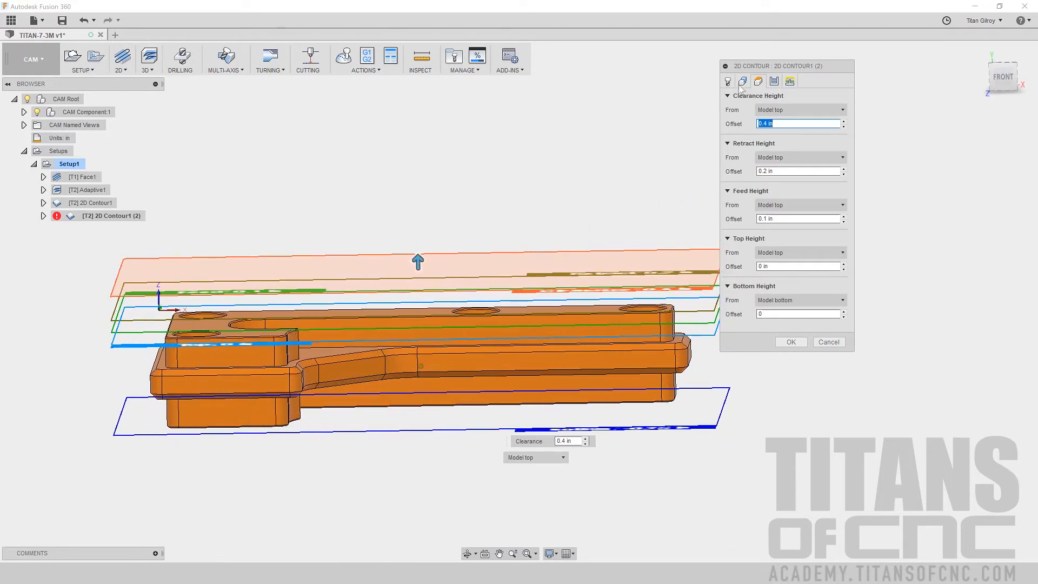
pyautogui.click(774, 81)
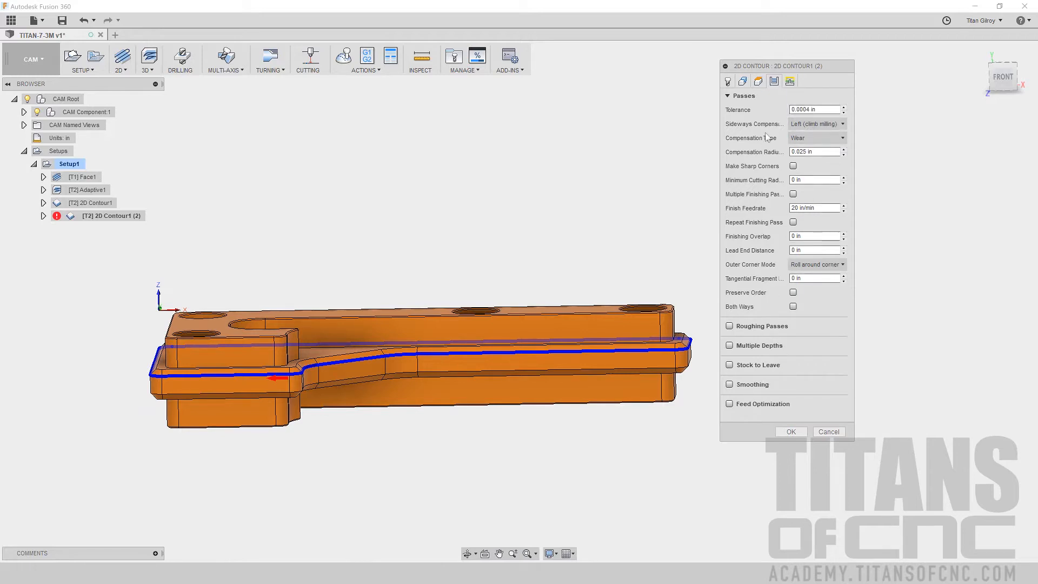
pyautogui.click(789, 81)
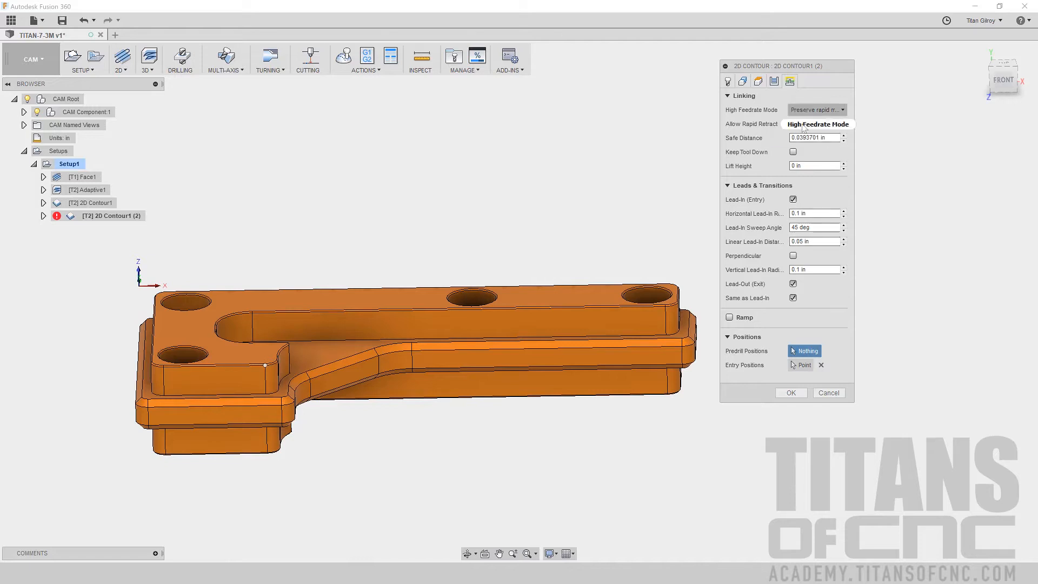
pyautogui.click(821, 365)
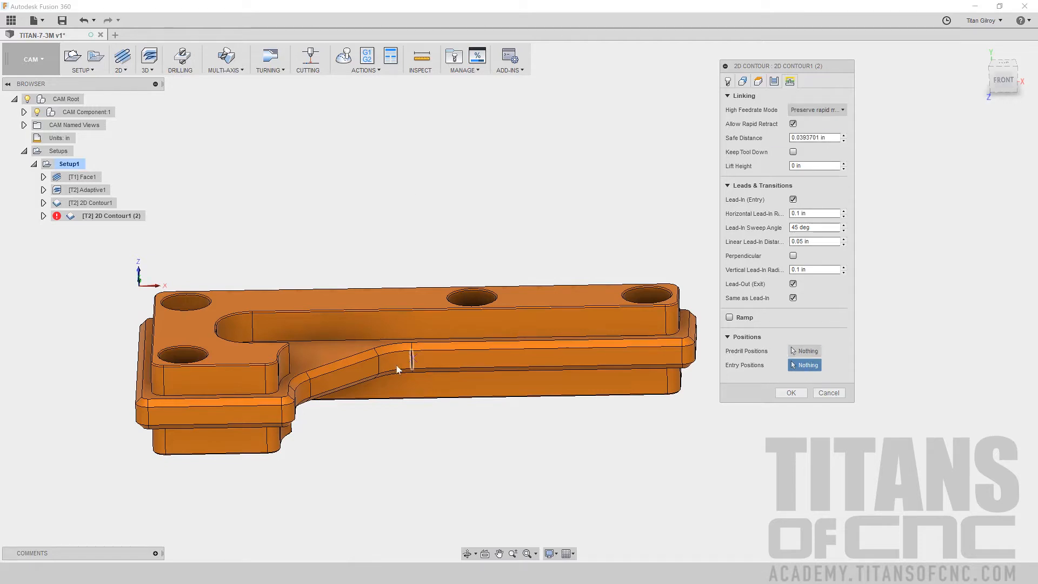
pyautogui.click(282, 405)
pyautogui.click(790, 393)
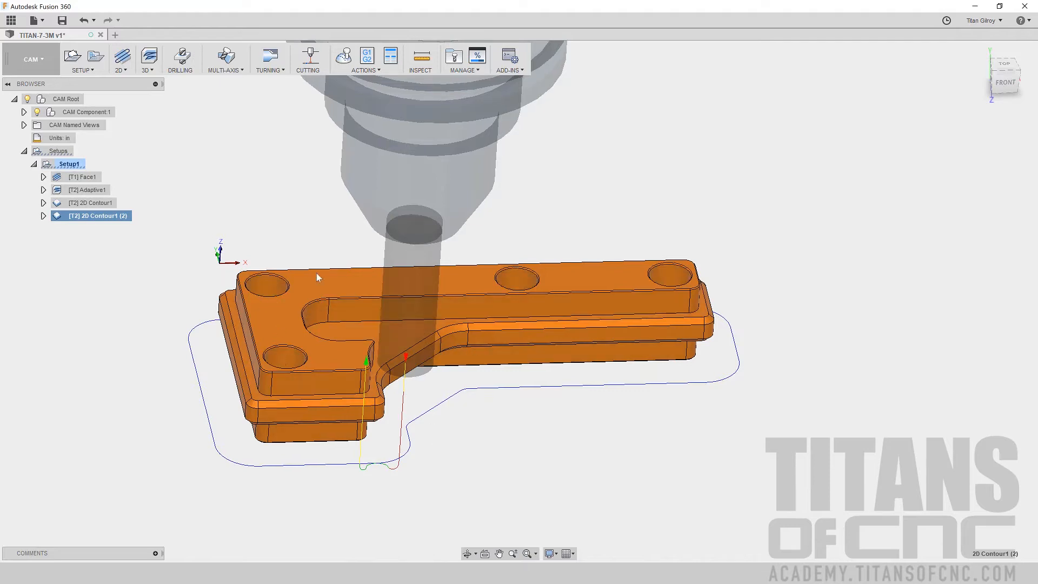
pyautogui.moveTo(670, 274)
pyautogui.keyDown('shift'); pyautogui.mouseDown(button='middle')
pyautogui.moveTo(676, 280)
pyautogui.moveTo(651, 283)
pyautogui.mouseUp(button='middle'); pyautogui.keyUp('shift')
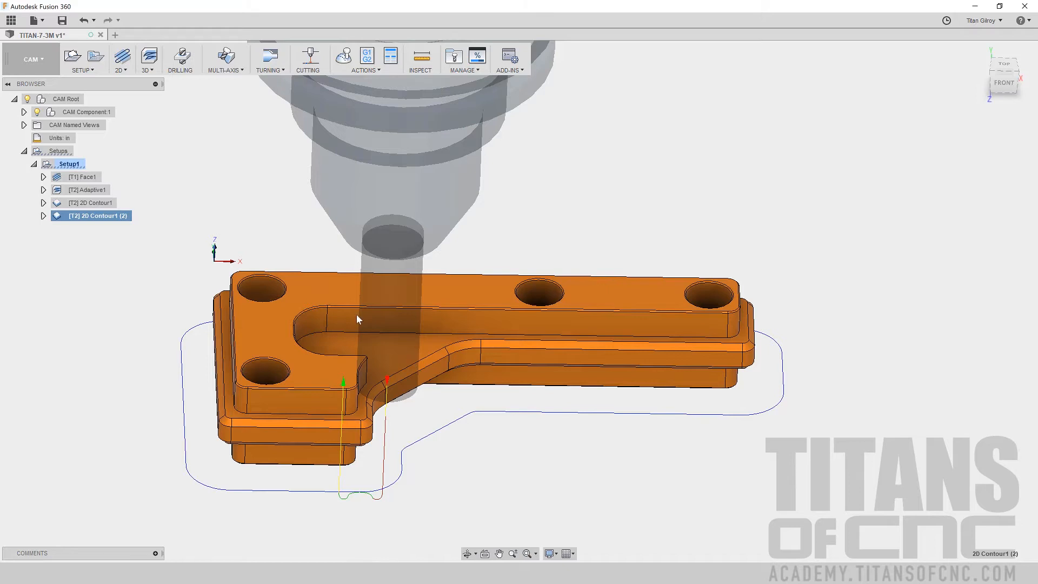
# Step: Start a drilling operation using tool 14, the Ø3/8" chamfer mill from the BULDING BLOCK library
pyautogui.keyDown('shift'); pyautogui.moveTo(352, 312); pyautogui.dragTo(381, 314, button='middle'); pyautogui.keyUp('shift')
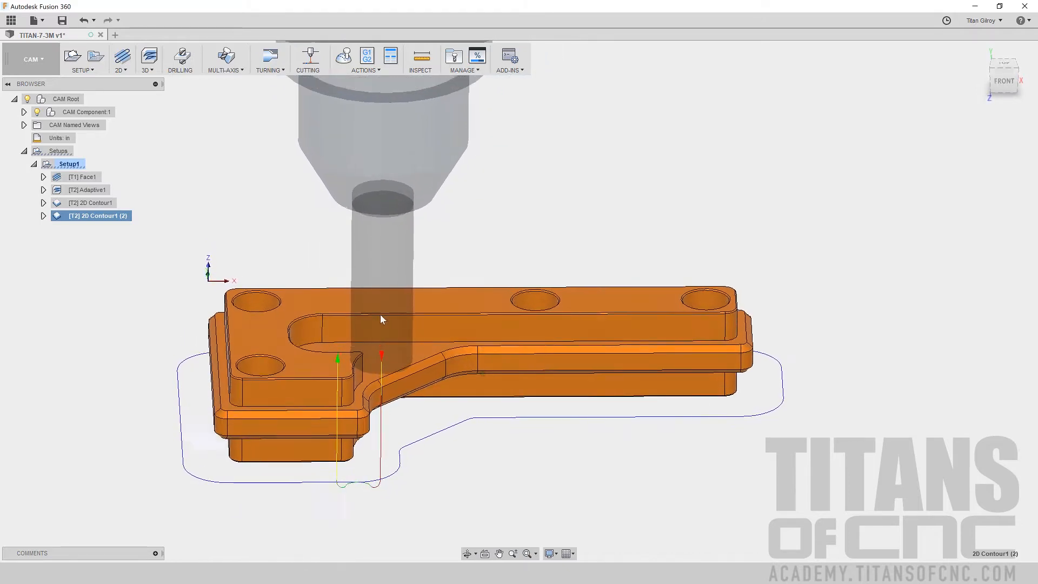
pyautogui.click(182, 60)
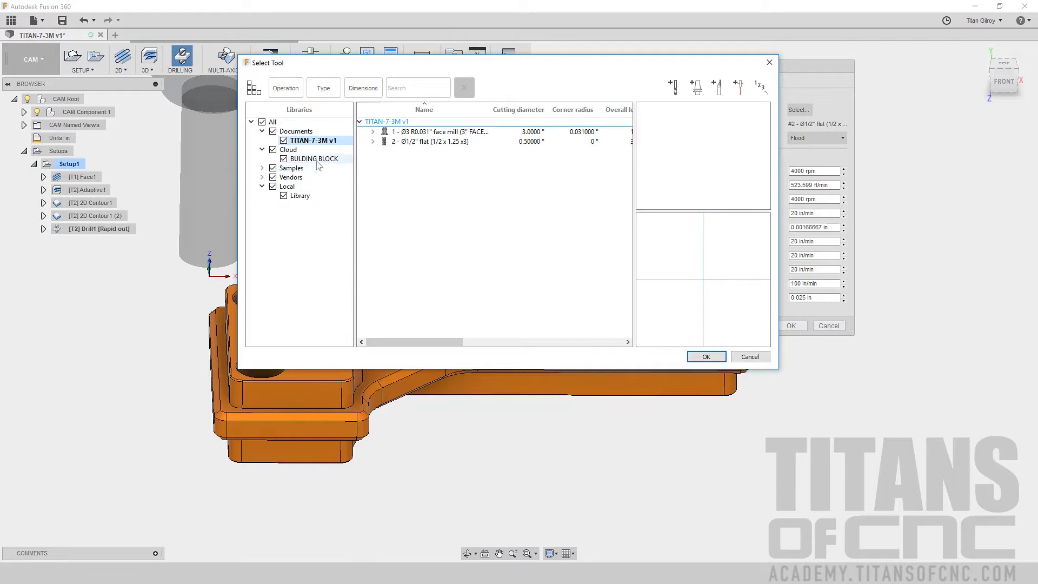
pyautogui.doubleClick(321, 158)
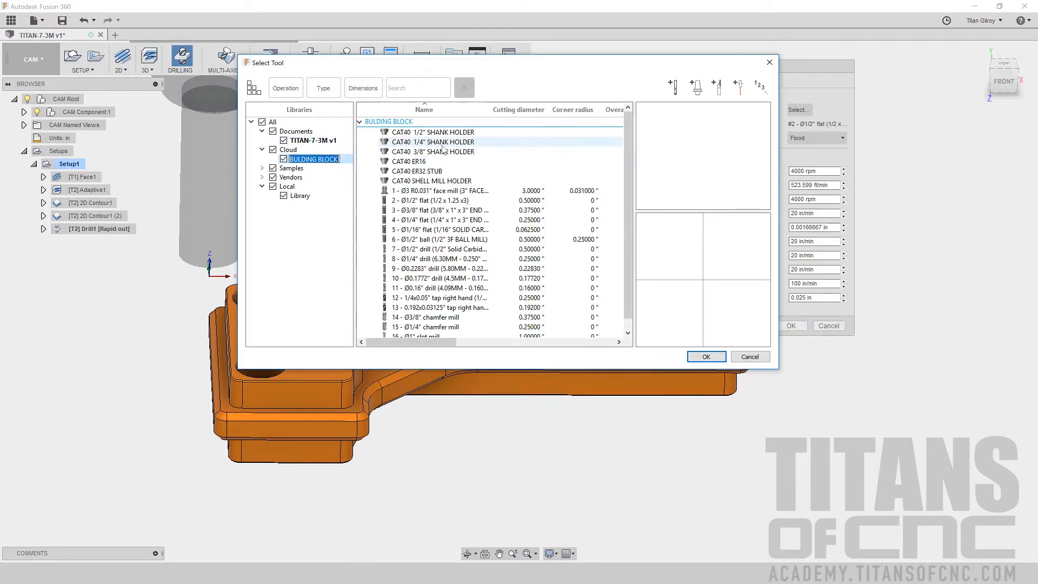
pyautogui.scroll(-1, 448, 227)
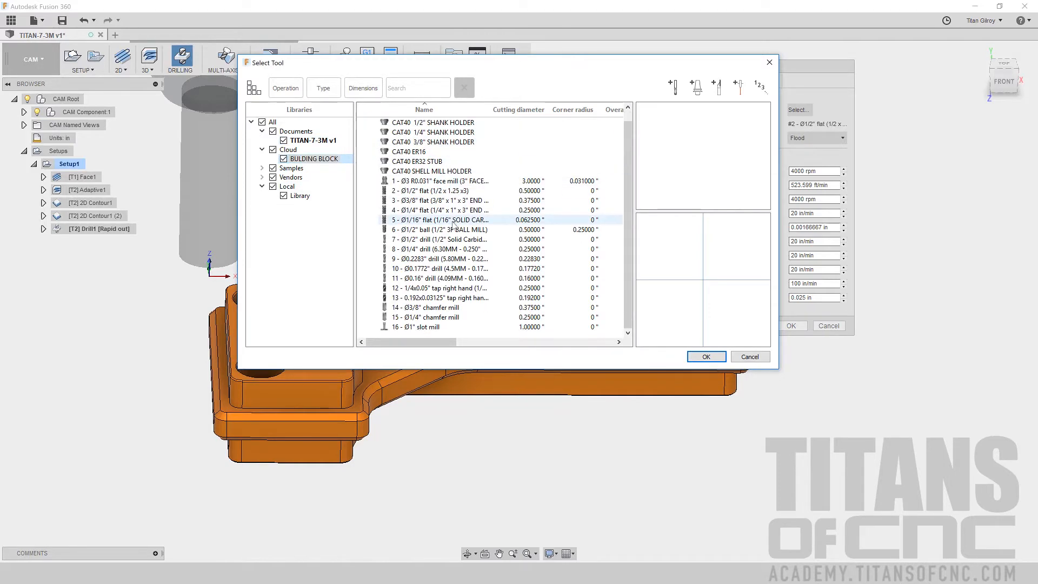
pyautogui.click(441, 308)
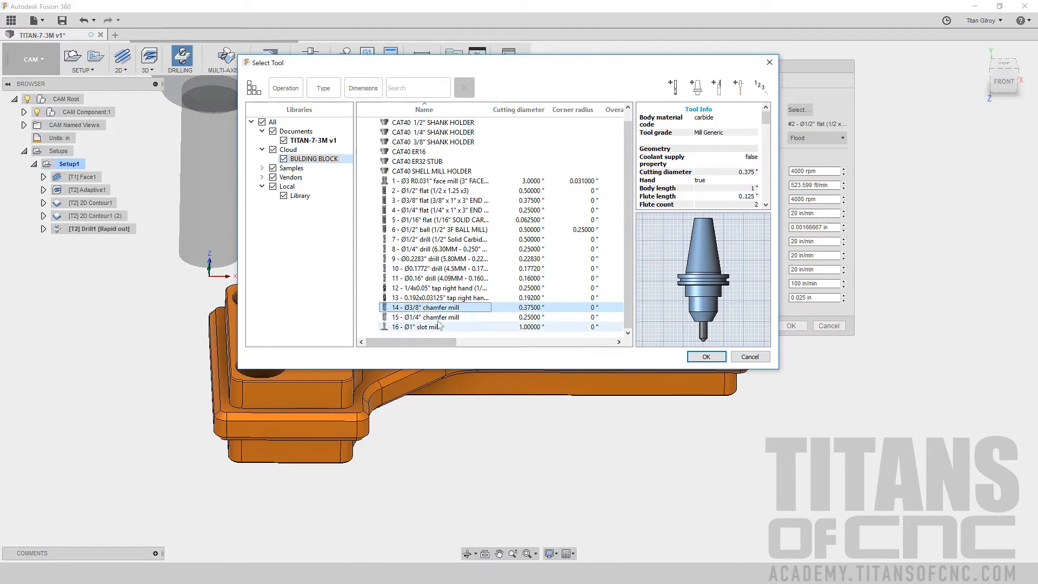
pyautogui.click(706, 357)
pyautogui.keyDown('shift'); pyautogui.moveTo(698, 362); pyautogui.dragTo(676, 404, button='middle'); pyautogui.keyUp('shift')
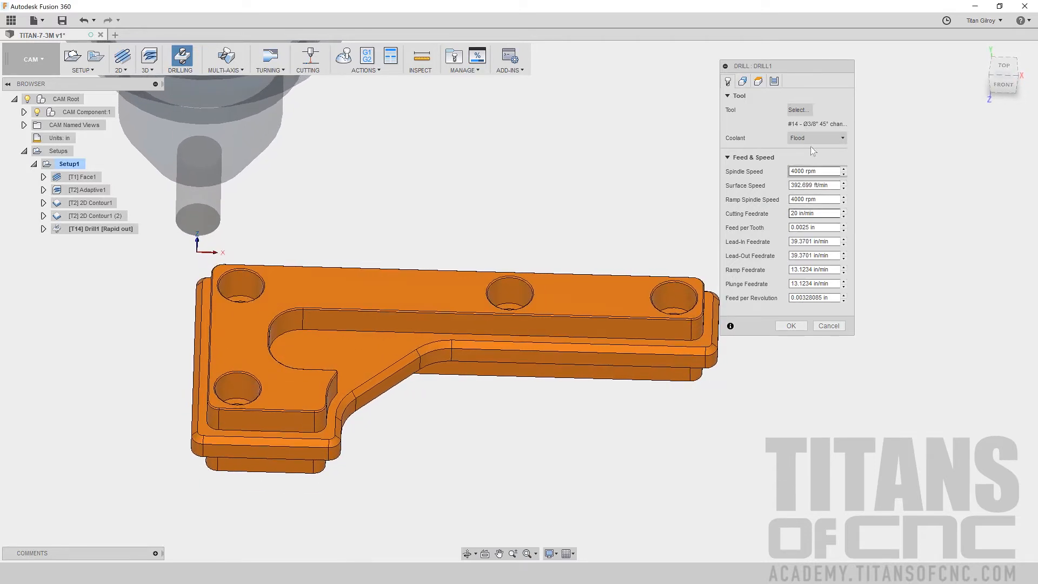
# Step: Set the chamfer mill's lead-in, lead-out, ramp and plunge feedrates to 20 in/min
pyautogui.click(813, 241)
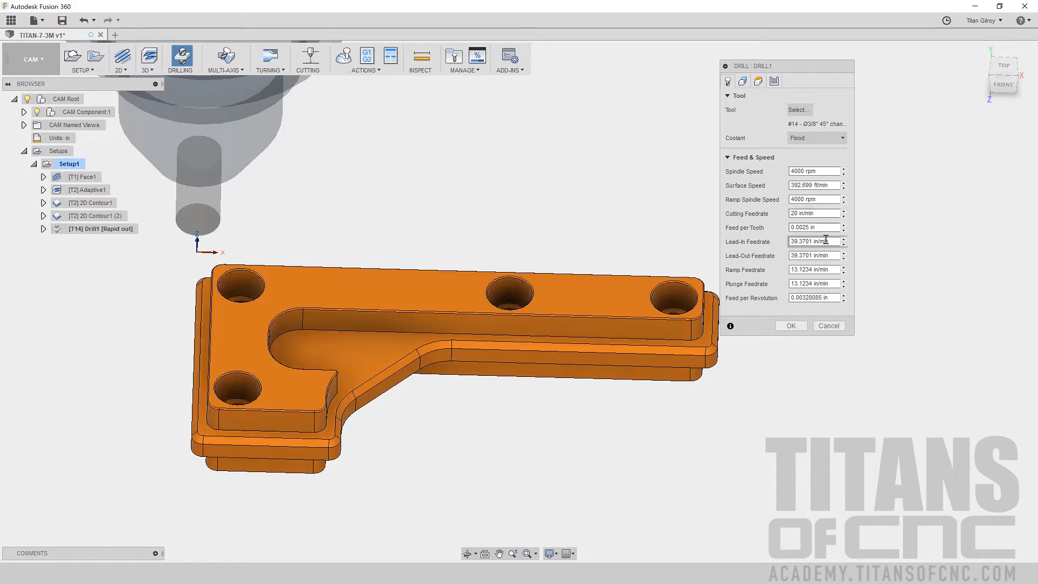
pyautogui.write('20.')
pyautogui.press('Tab')
pyautogui.write('20.')
pyautogui.press('Tab')
pyautogui.write('20.')
pyautogui.press('Tab')
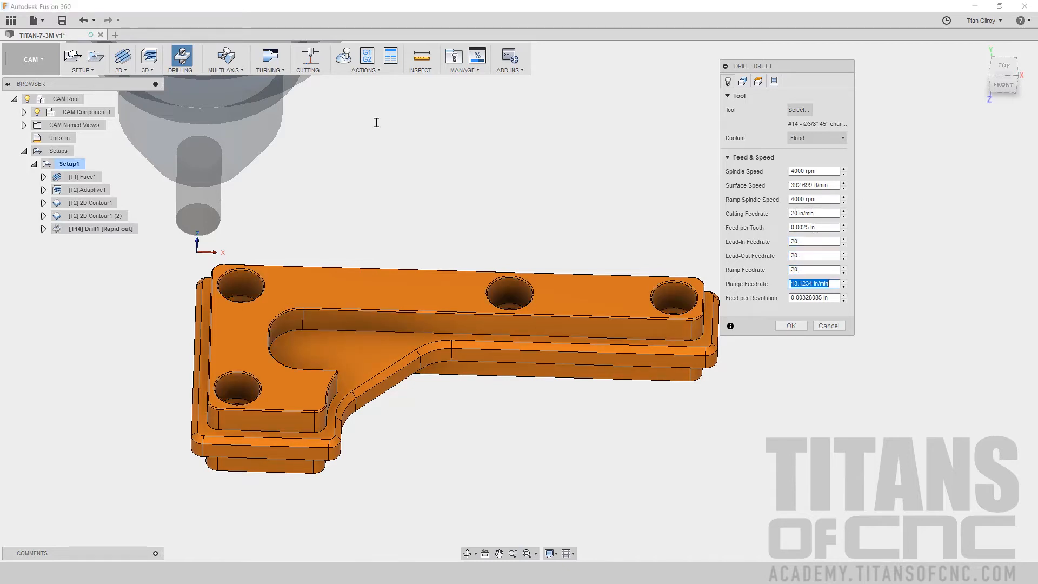
pyautogui.write('20.')
pyautogui.press('Tab')
pyautogui.press('Tab')
# Step: Select the upper bore wall of the long leg's middle hole as hole face and set the bottom height offset to -0.09 in
pyautogui.click(743, 81)
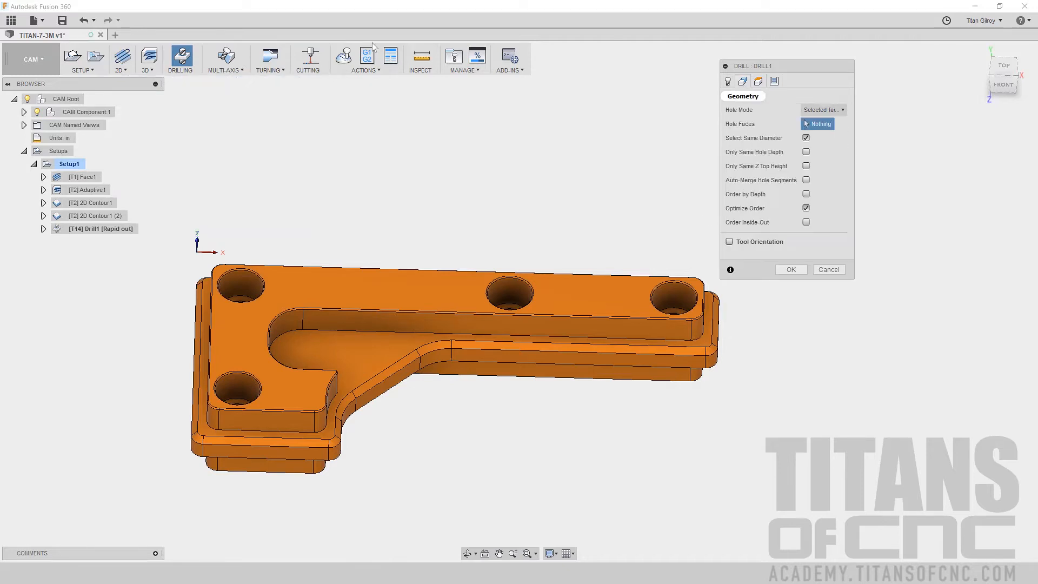
pyautogui.click(501, 286)
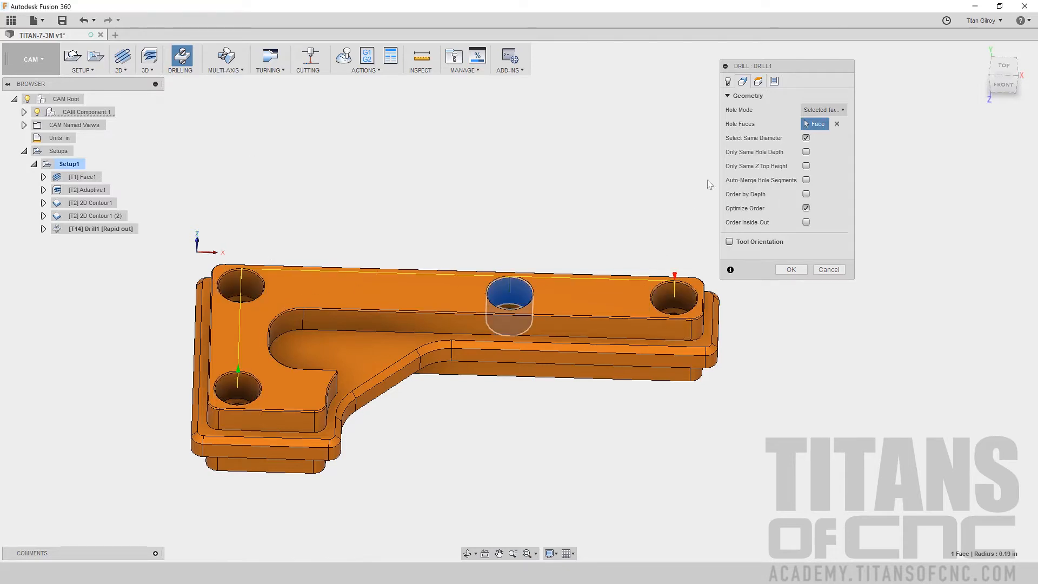
pyautogui.click(758, 81)
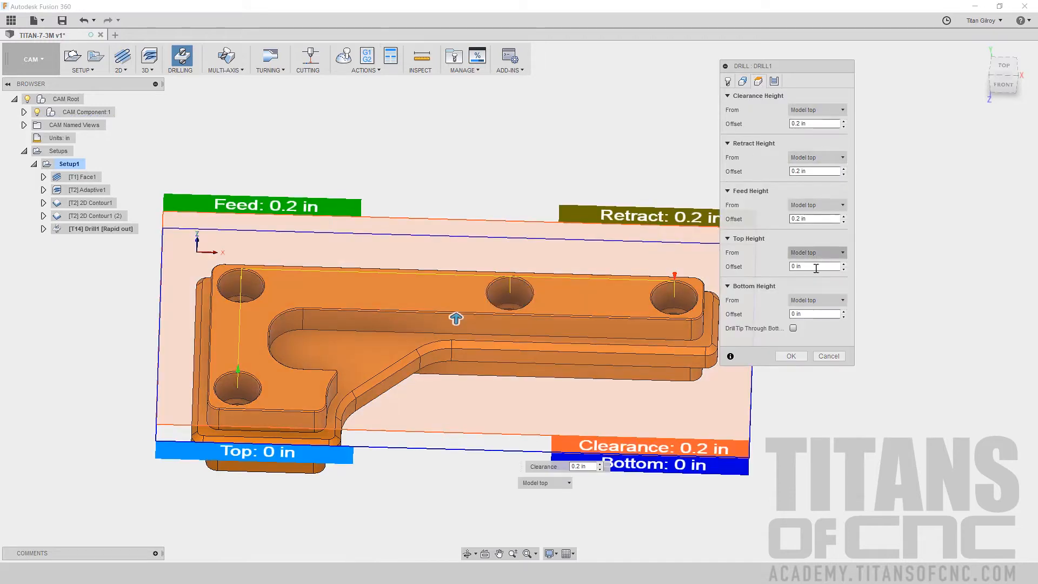
pyautogui.click(813, 314)
pyautogui.hotkey('ctrl', 'a')
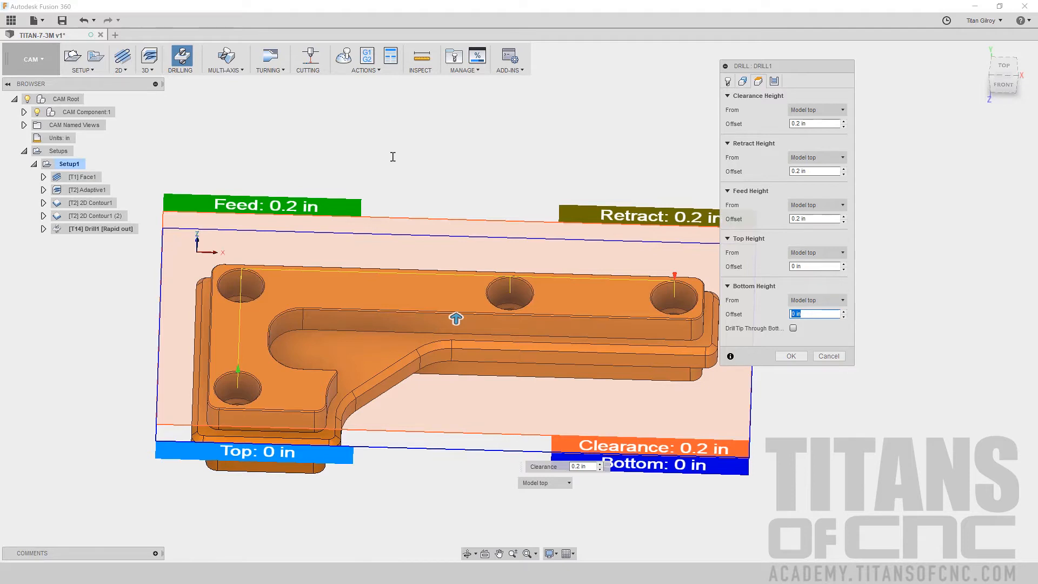
pyautogui.write('.09')
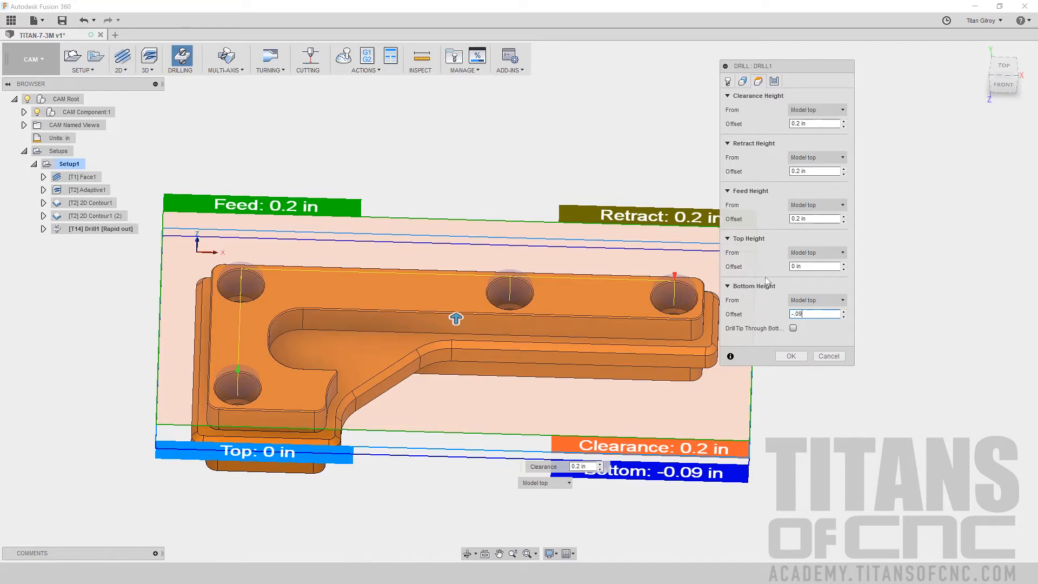
# Step: Check the chamfer mill's depth in the holes from the front and generate the Drill1 toolpath with the Drilling - rapid out cycle
pyautogui.keyDown('shift'); pyautogui.moveTo(586, 403); pyautogui.dragTo(575, 299, button='middle'); pyautogui.keyUp('shift')
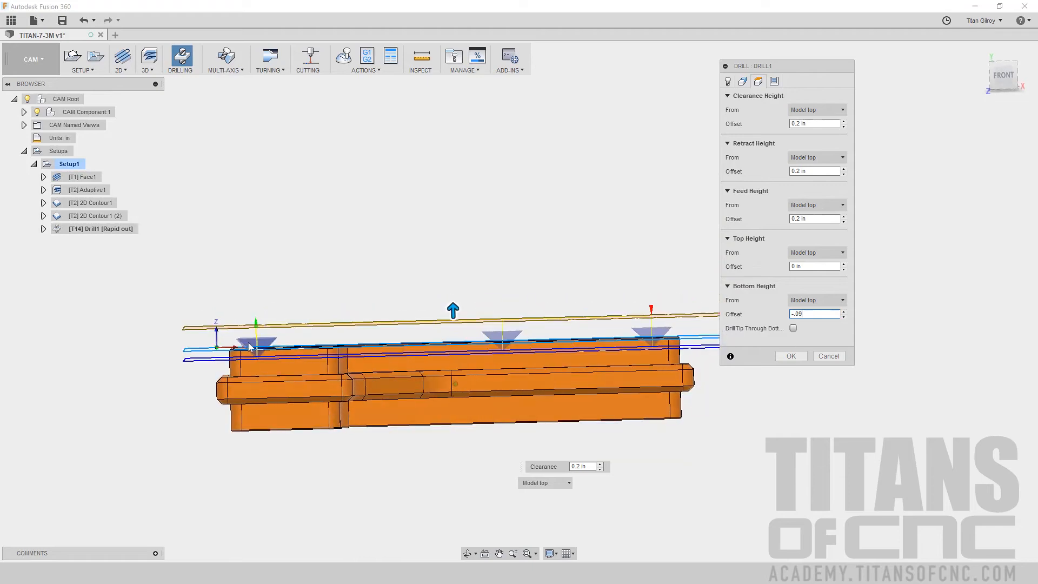
pyautogui.keyDown('shift'); pyautogui.moveTo(280, 350); pyautogui.dragTo(303, 398, button='middle'); pyautogui.keyUp('shift')
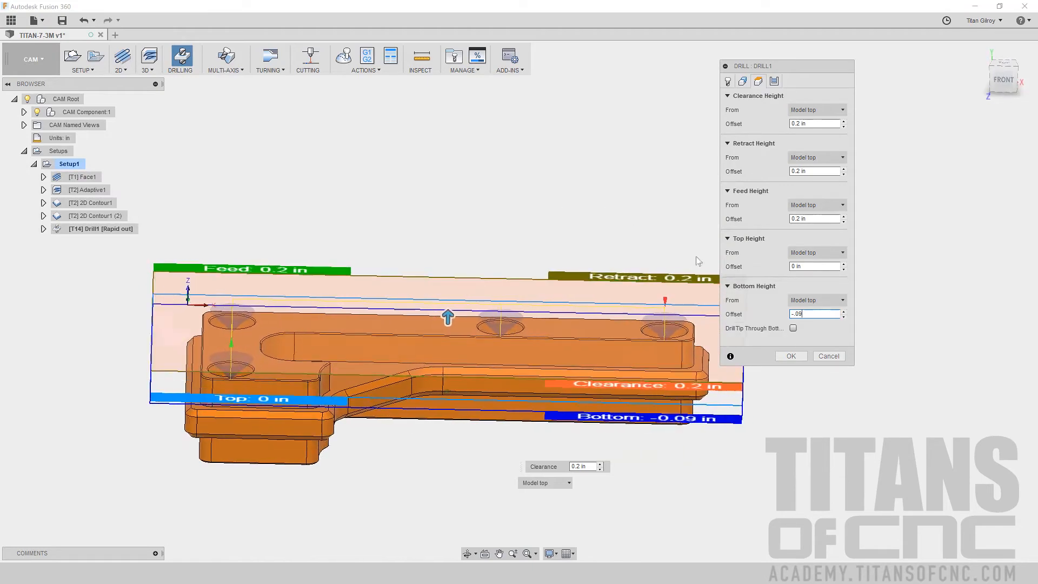
pyautogui.click(774, 81)
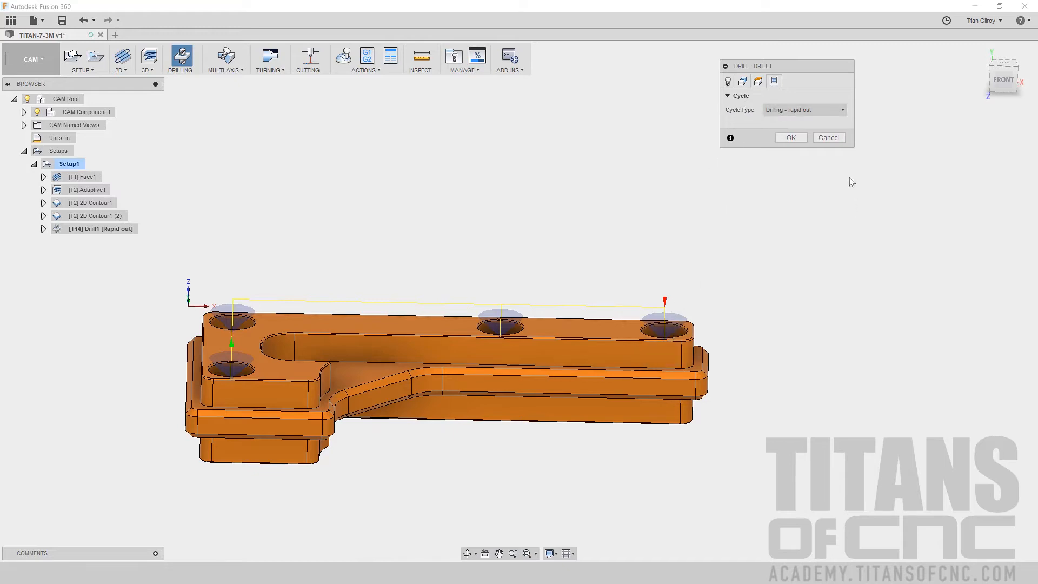
pyautogui.click(796, 138)
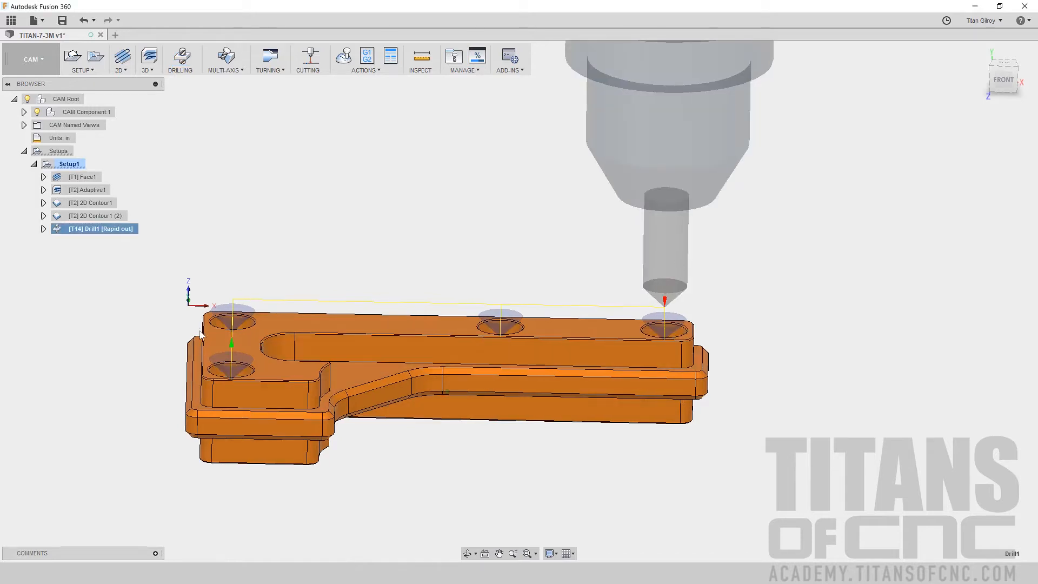
# Step: Start a second drilling operation using tool 8, the Ø1/4" drill from the BULDING BLOCK library
pyautogui.keyDown('shift'); pyautogui.moveTo(236, 412); pyautogui.dragTo(275, 369, button='middle'); pyautogui.keyUp('shift')
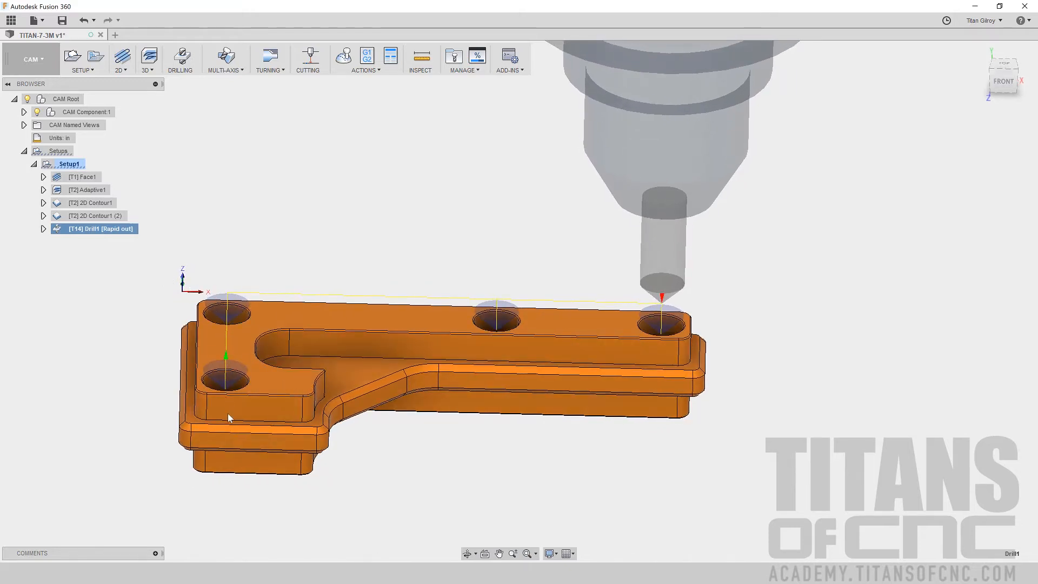
pyautogui.keyDown('shift'); pyautogui.moveTo(208, 175); pyautogui.dragTo(247, 280, button='middle'); pyautogui.keyUp('shift')
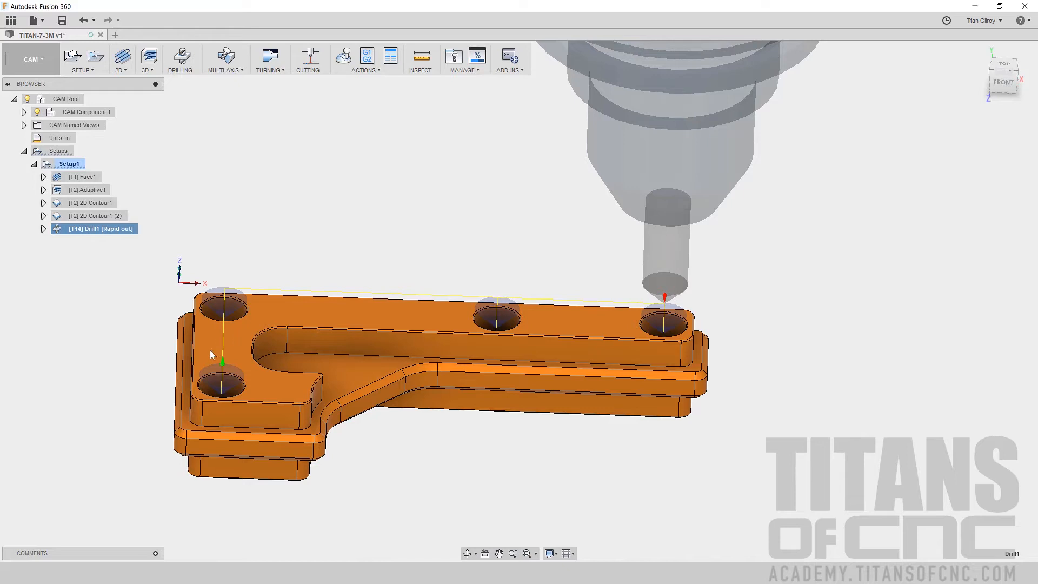
pyautogui.keyDown('shift'); pyautogui.moveTo(223, 306); pyautogui.dragTo(224, 262, button='middle'); pyautogui.keyUp('shift')
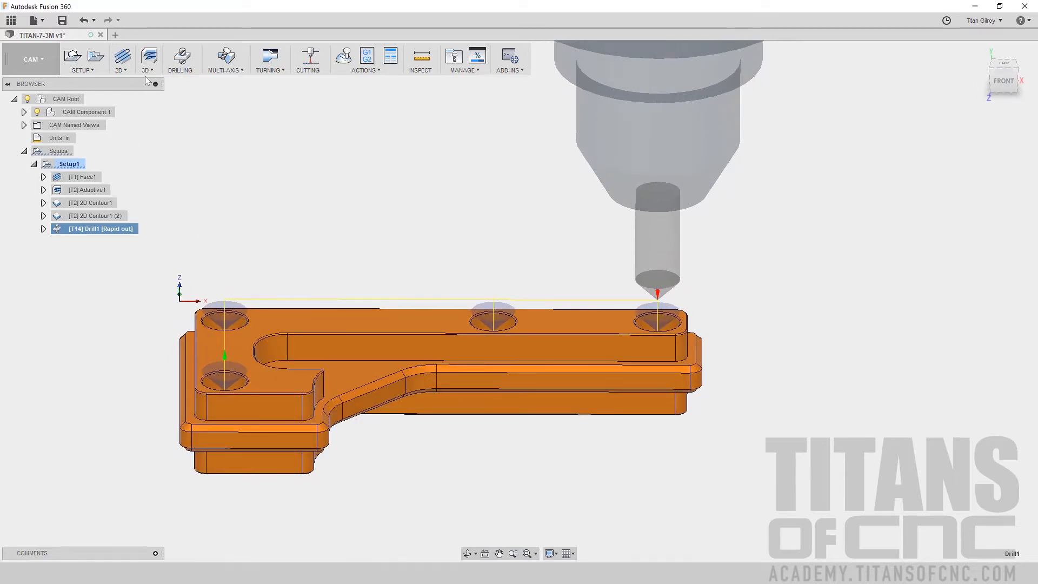
pyautogui.click(181, 57)
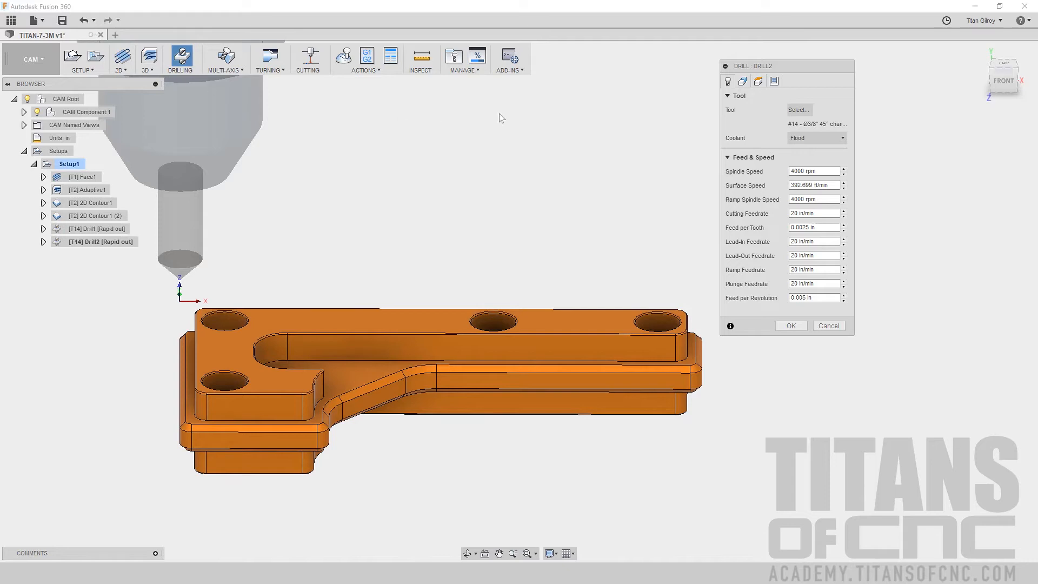
pyautogui.click(794, 110)
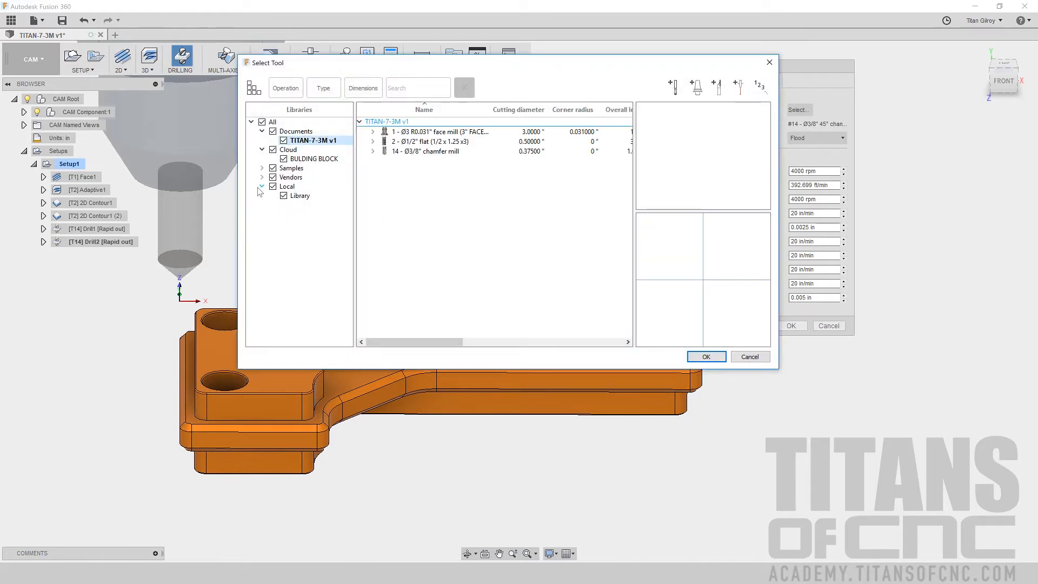
pyautogui.click(316, 159)
pyautogui.click(318, 159)
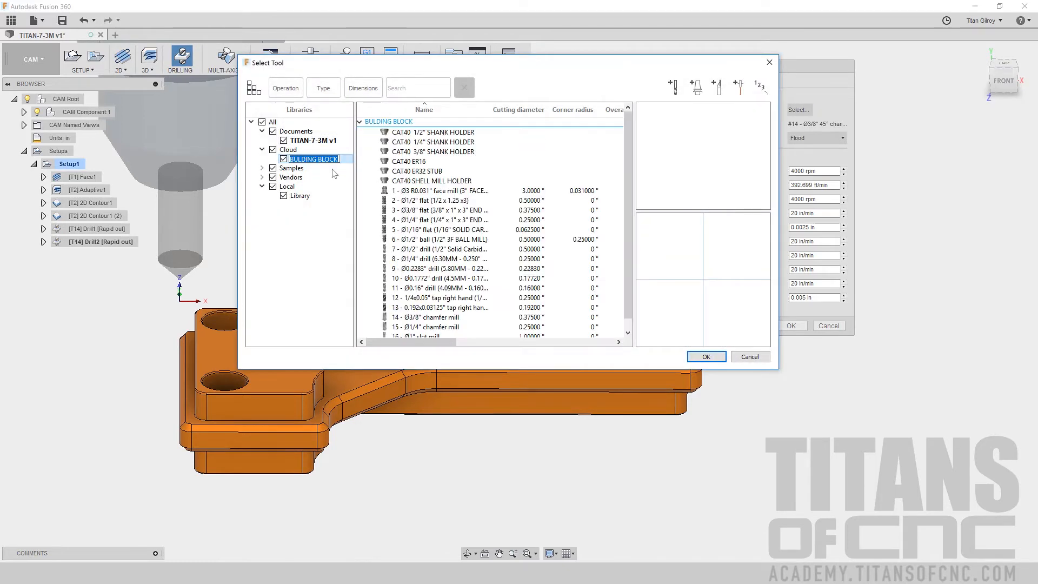
pyautogui.click(449, 259)
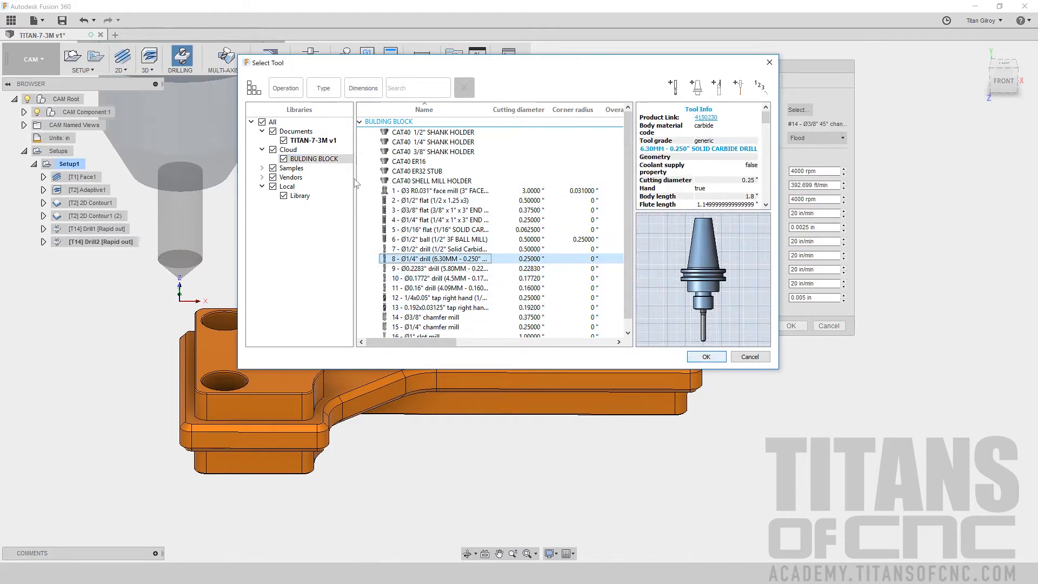
pyautogui.click(706, 356)
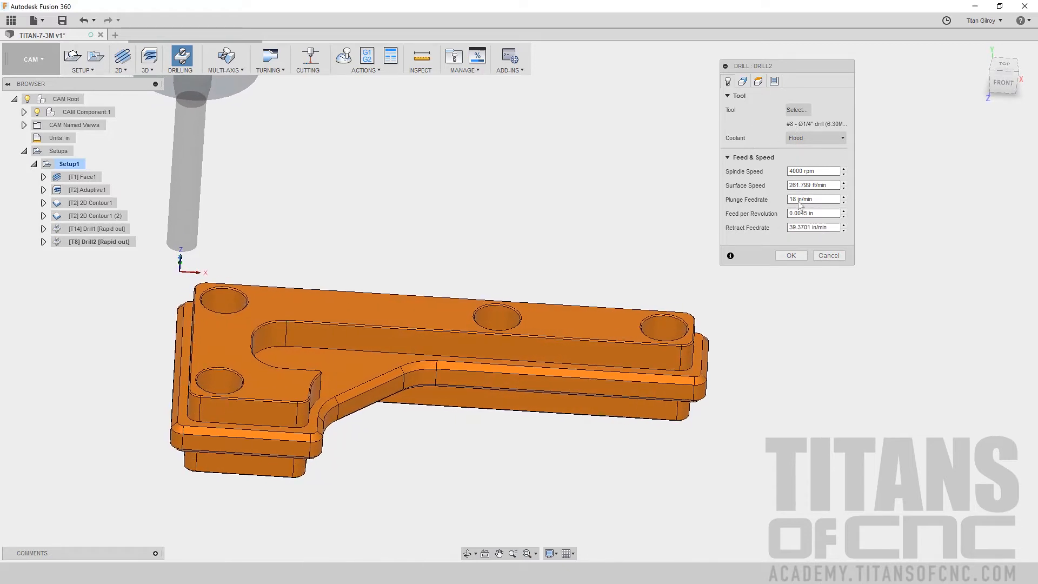
# Step: For the Ø1/4" drill, select the upper bore wall of the long leg's middle hole and set the bottom height to Model bottom
pyautogui.click(743, 81)
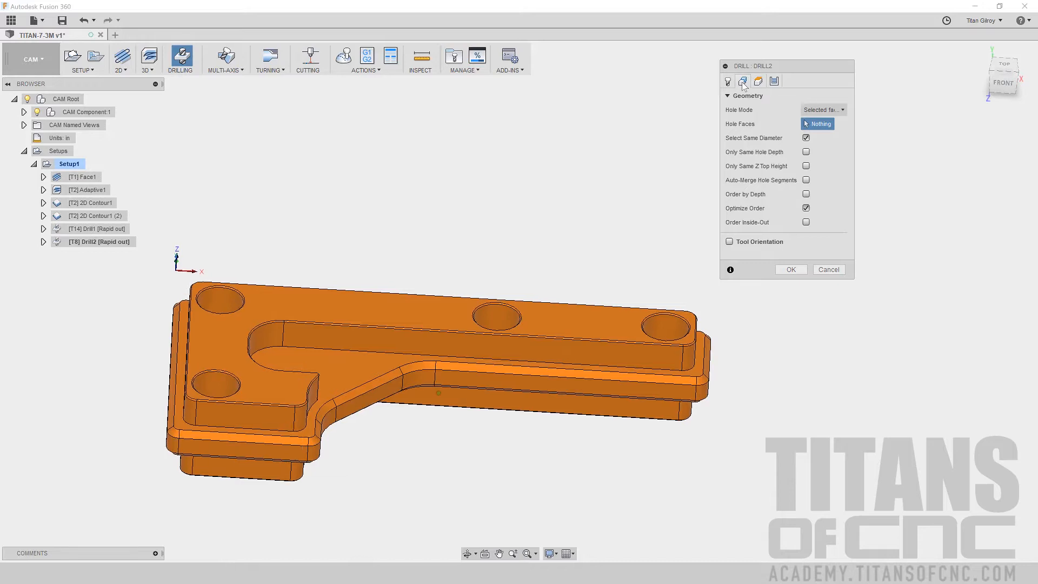
pyautogui.click(502, 309)
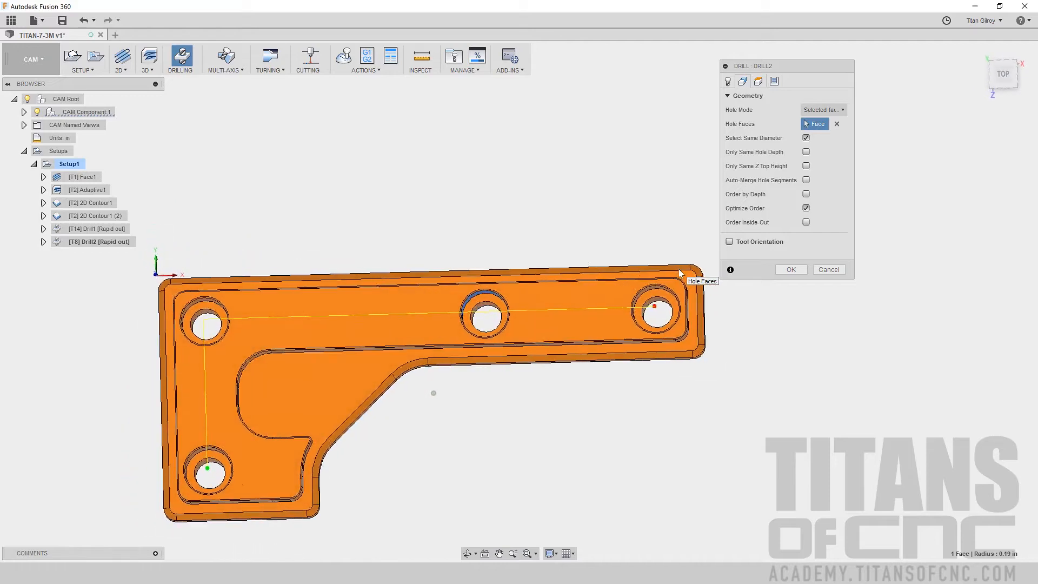
pyautogui.click(758, 81)
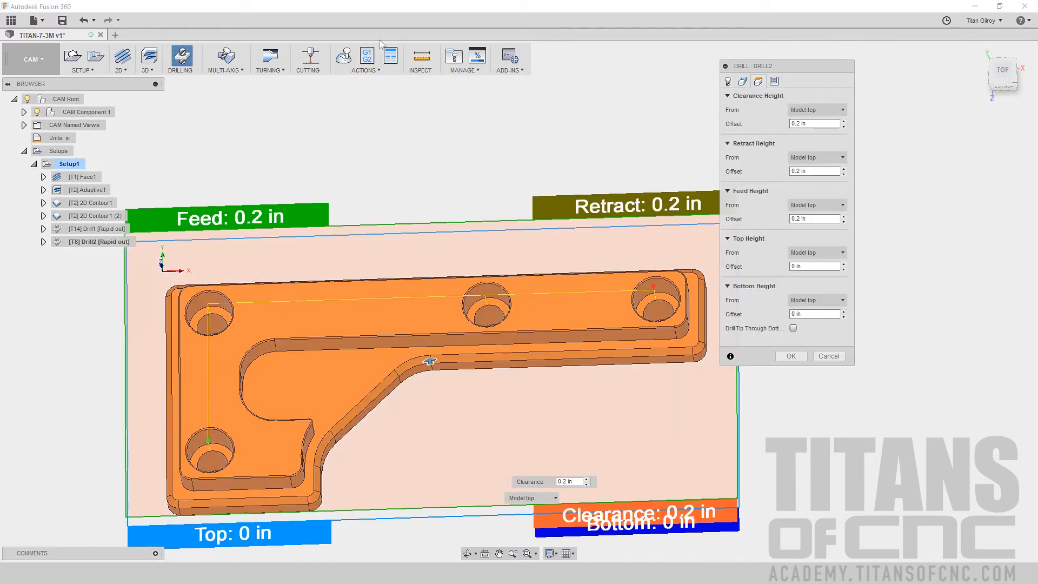
pyautogui.click(815, 301)
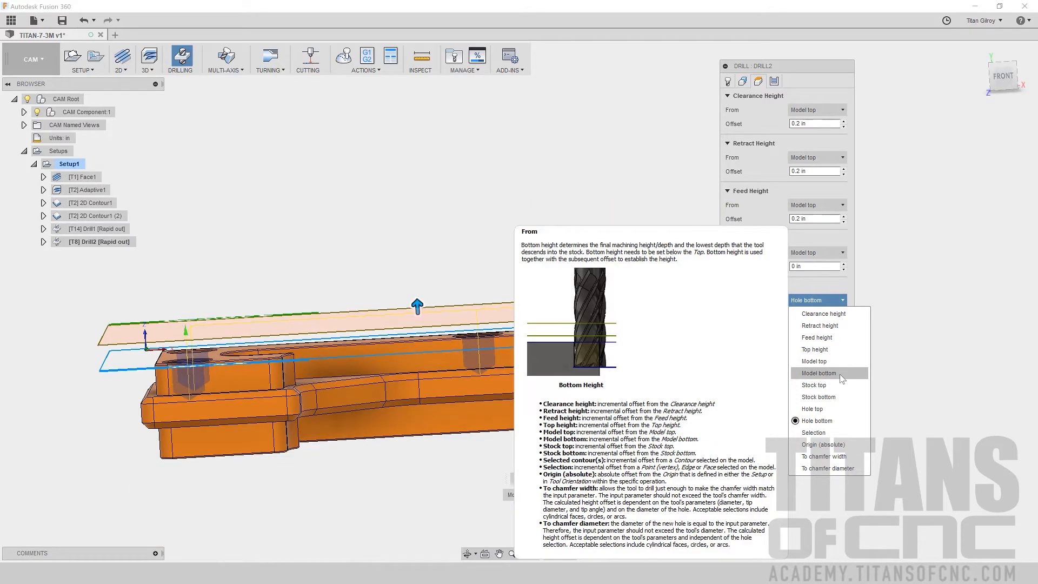
pyautogui.click(842, 375)
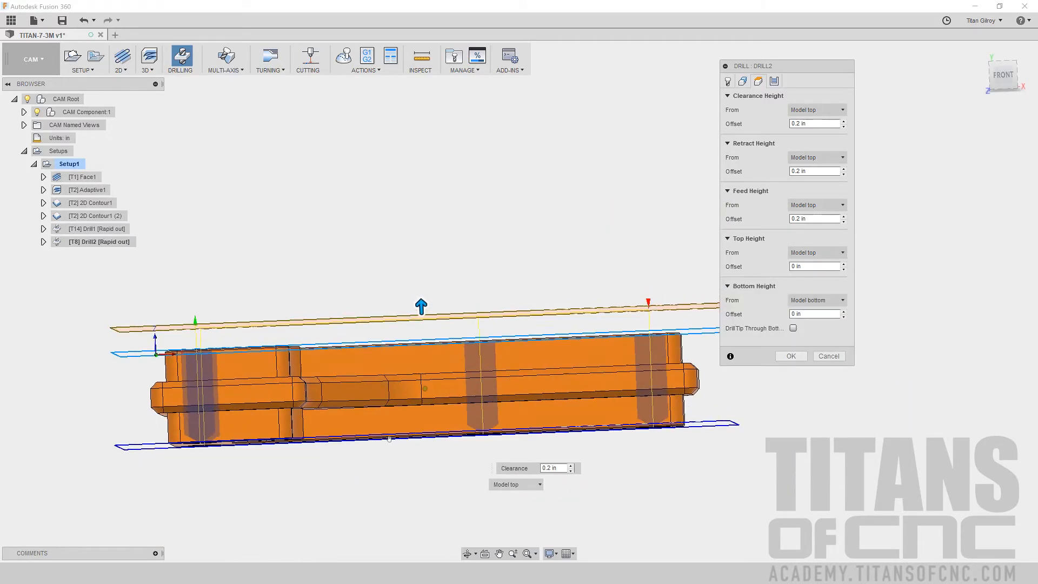
# Step: Let the drill tip pass through the bottom with a break-through depth of 0.05 in and open the cycle settings
pyautogui.click(793, 329)
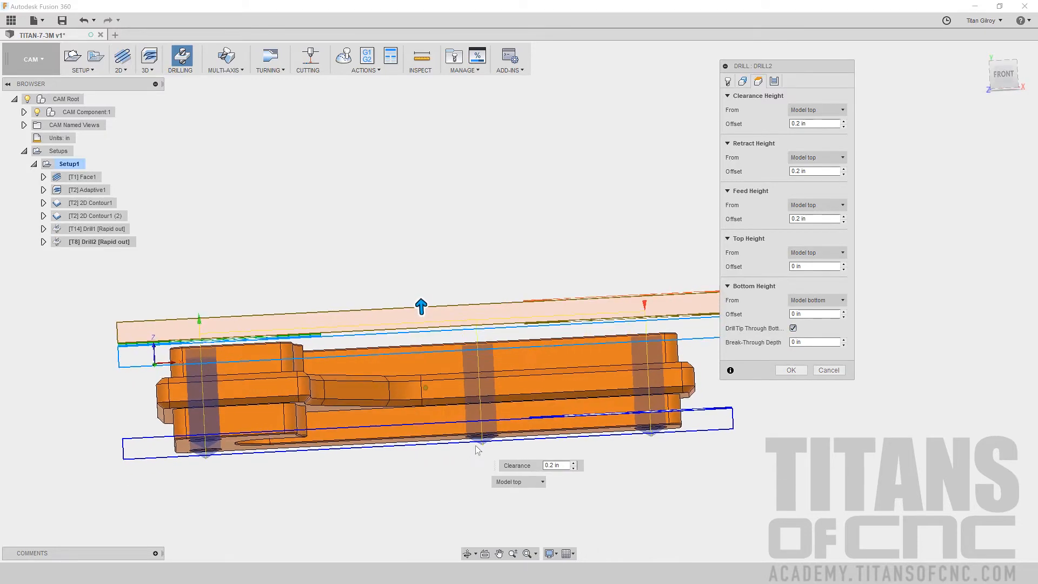
pyautogui.scroll(6, 471, 450)
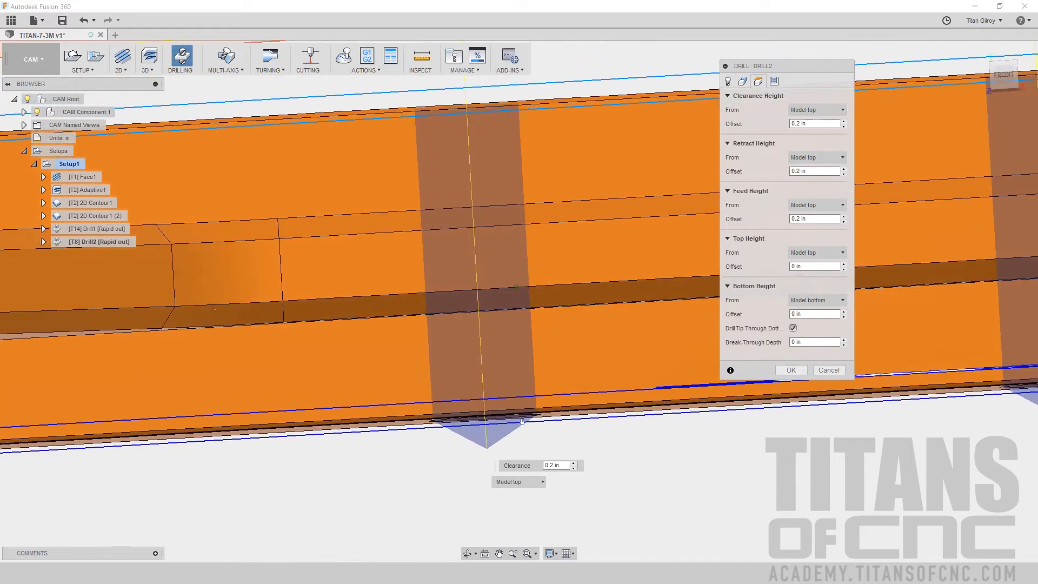
pyautogui.click(815, 341)
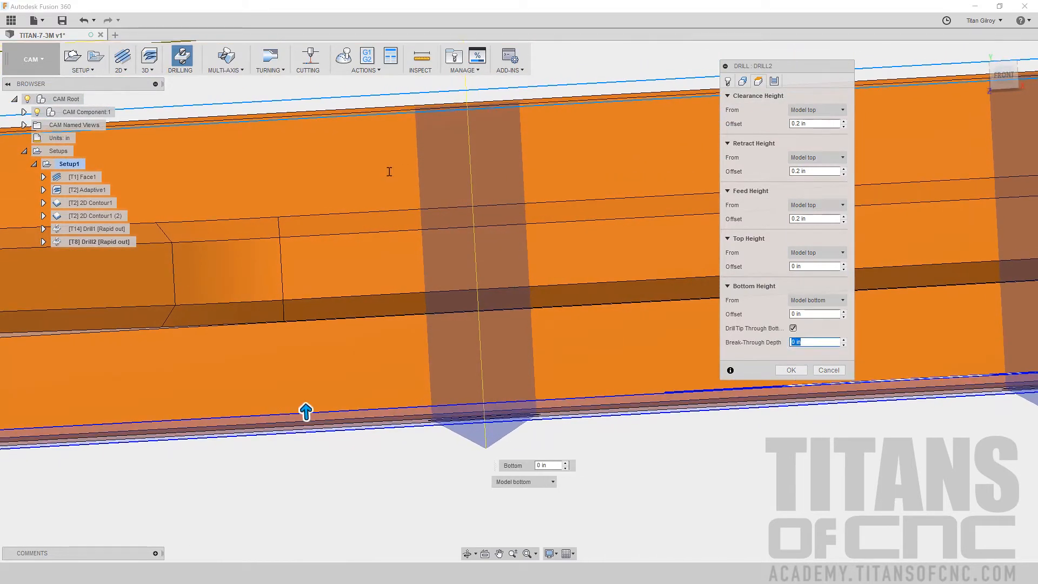
pyautogui.write('.05')
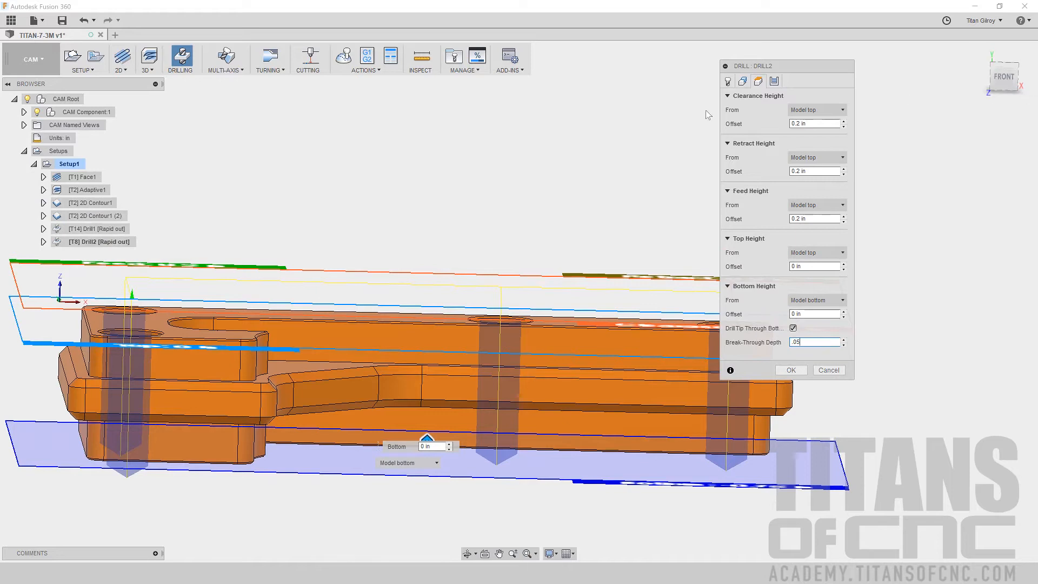
pyautogui.click(774, 81)
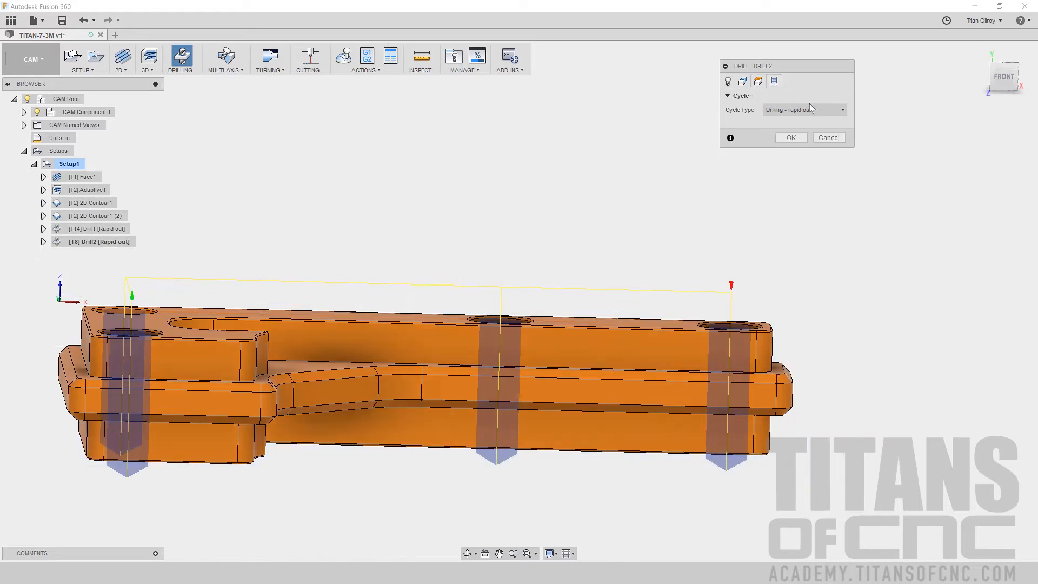
# Step: Set the drilling cycle to Deep drilling - full retract with a pecking depth of 0.1 in and generate the toolpath
pyautogui.click(826, 110)
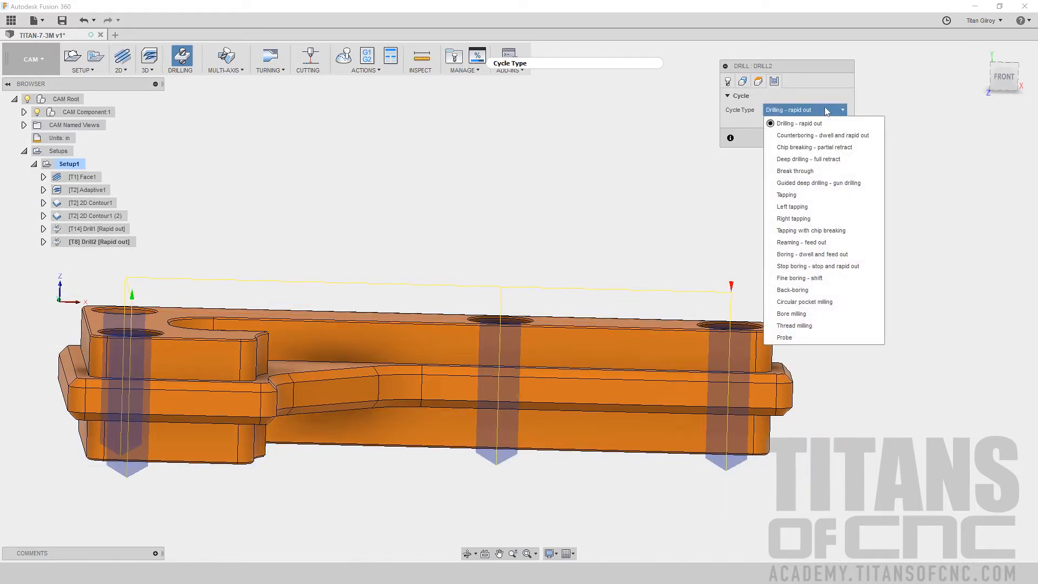
pyautogui.click(833, 160)
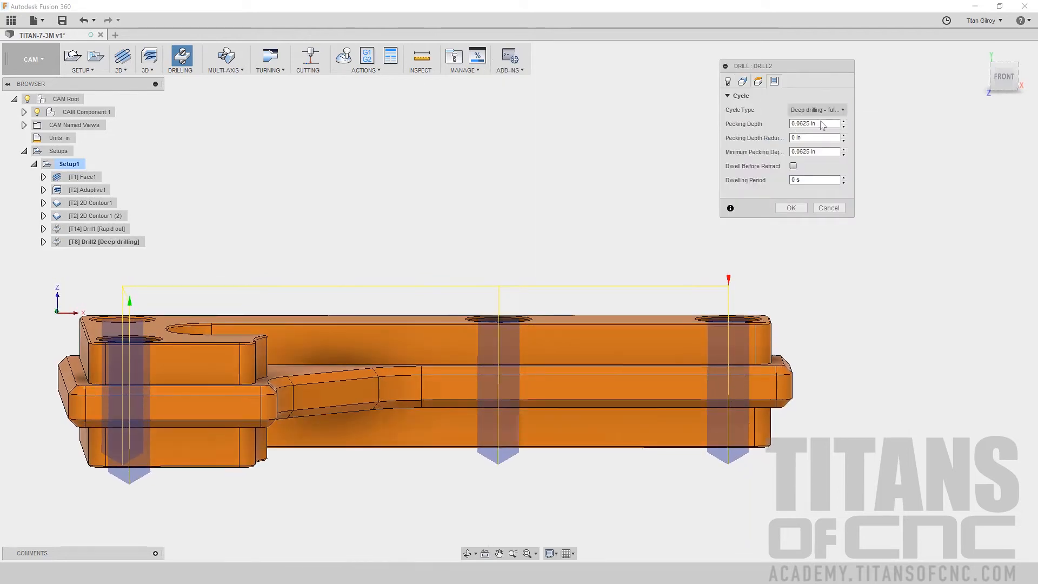
pyautogui.moveTo(821, 122); pyautogui.dragTo(773, 124)
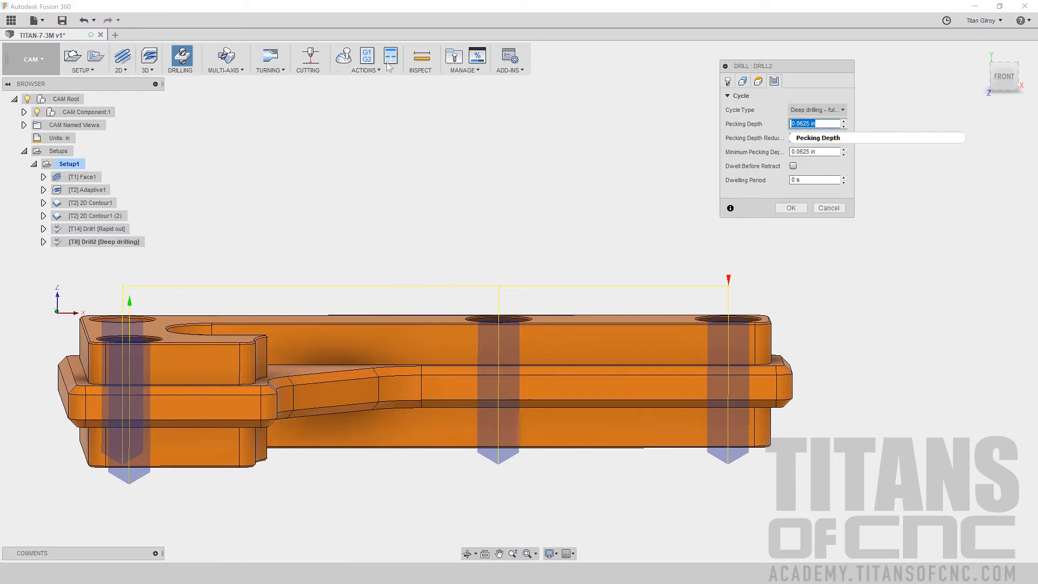
pyautogui.write('.1')
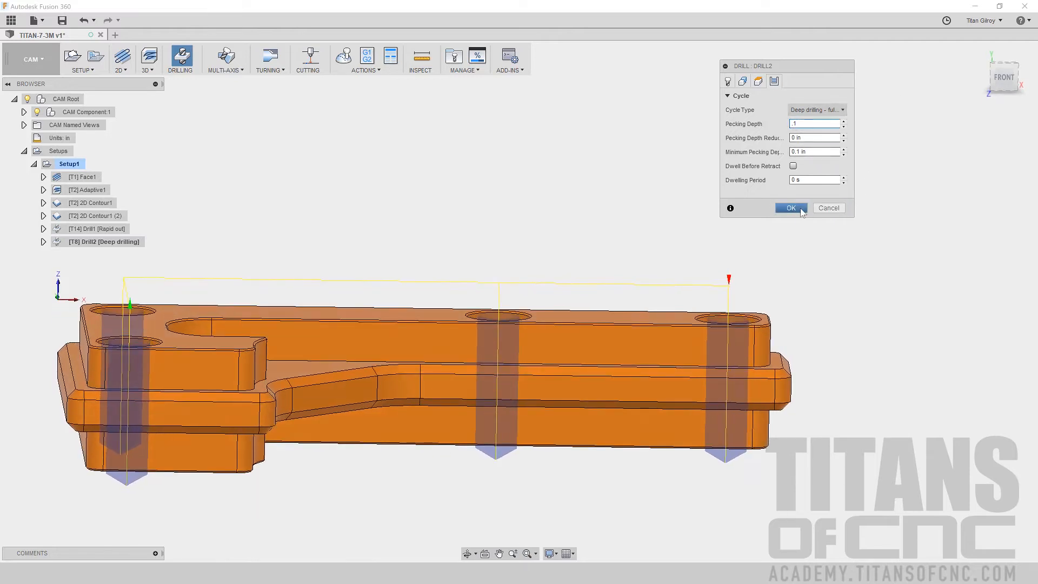
pyautogui.press('Return')
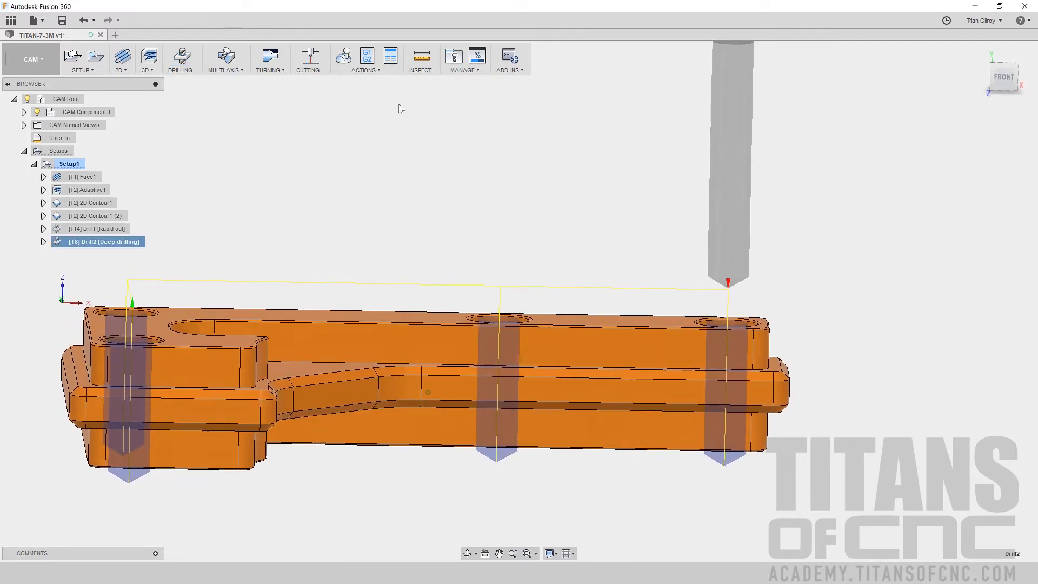
# Step: Start a new 2D Contour operation using tool 4, the Ø1/4" flat end mill from the BULDING BLOCK library
pyautogui.moveTo(794, 209)
pyautogui.keyDown('shift'); pyautogui.mouseDown(button='middle')
pyautogui.moveTo(750, 247)
pyautogui.moveTo(745, 327)
pyautogui.moveTo(624, 401)
pyautogui.moveTo(536, 387)
pyautogui.mouseUp(button='middle'); pyautogui.keyUp('shift')
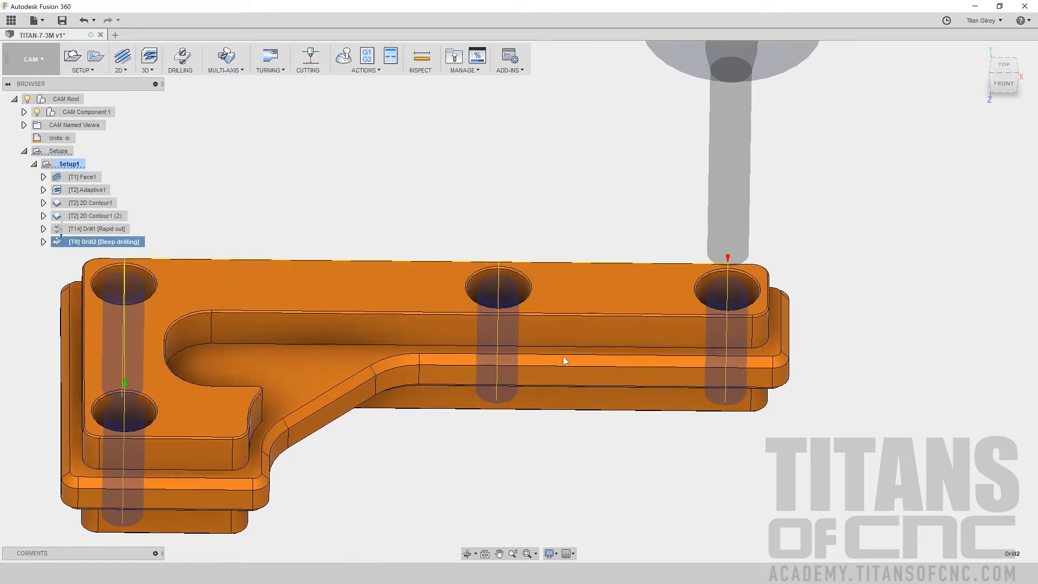
pyautogui.scroll(-2, 624, 319)
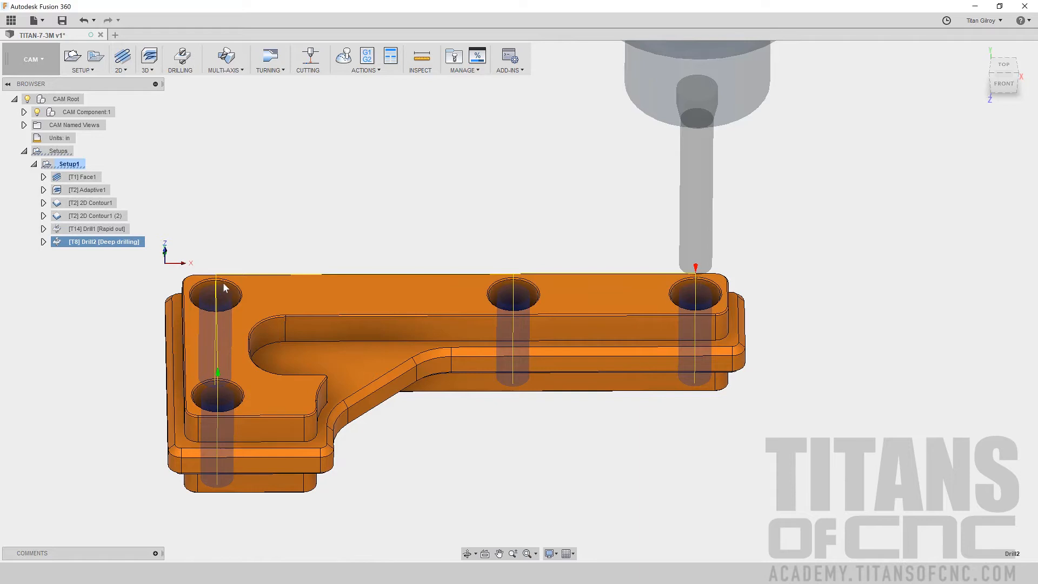
pyautogui.moveTo(371, 297)
pyautogui.keyDown('shift'); pyautogui.mouseDown(button='middle')
pyautogui.moveTo(193, 419)
pyautogui.moveTo(199, 444)
pyautogui.moveTo(225, 434)
pyautogui.moveTo(230, 419)
pyautogui.moveTo(182, 375)
pyautogui.moveTo(206, 374)
pyautogui.mouseUp(button='middle'); pyautogui.keyUp('shift')
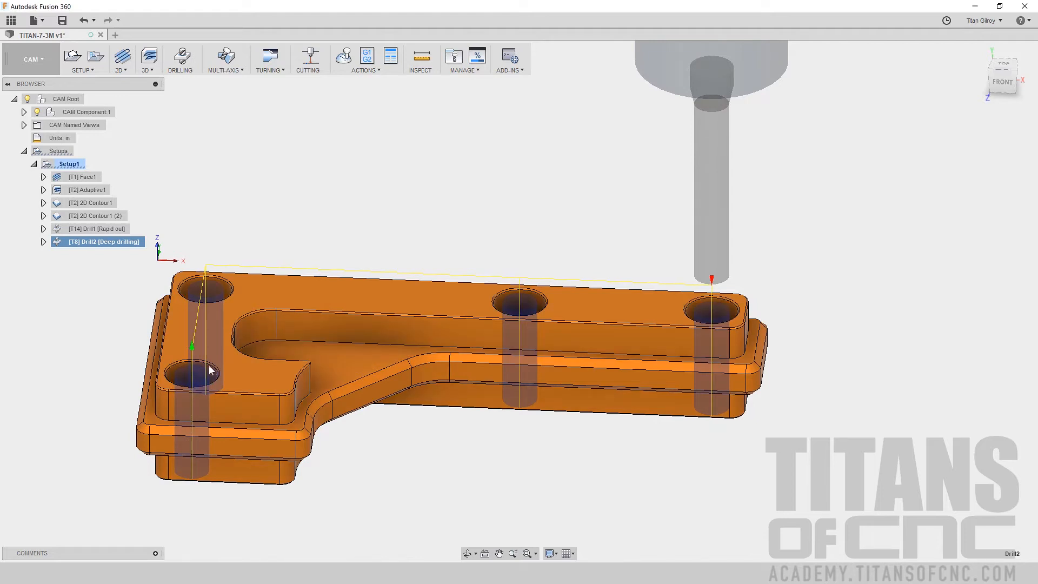
pyautogui.keyDown('shift'); pyautogui.moveTo(238, 371); pyautogui.dragTo(246, 374, button='middle'); pyautogui.keyUp('shift')
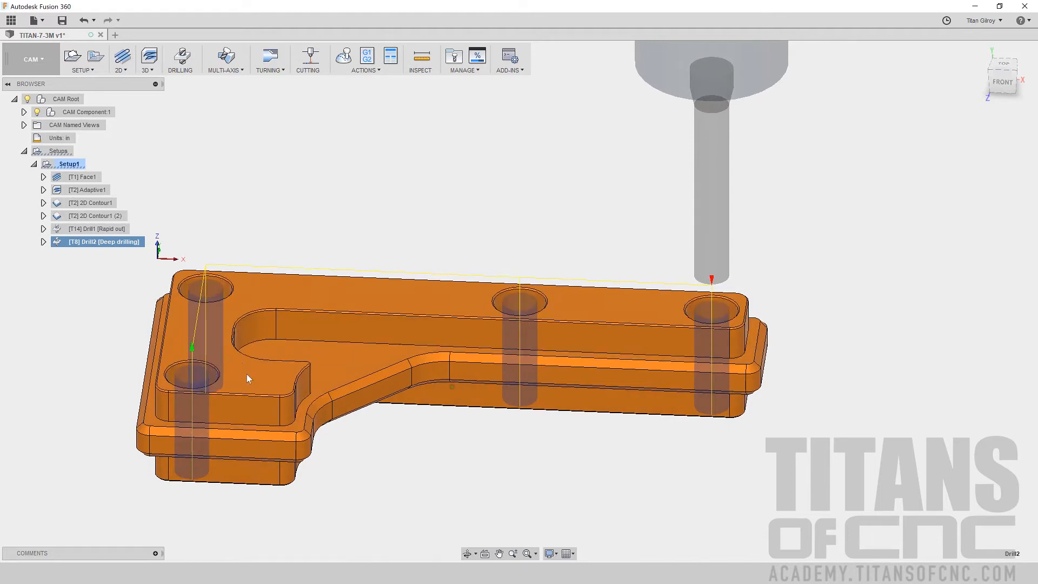
pyautogui.click(124, 70)
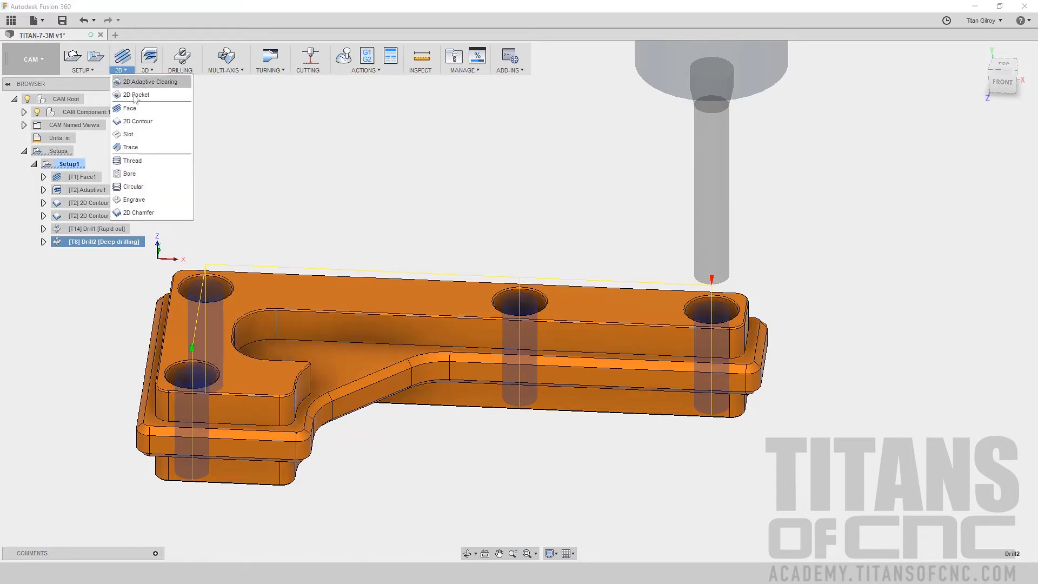
pyautogui.click(145, 122)
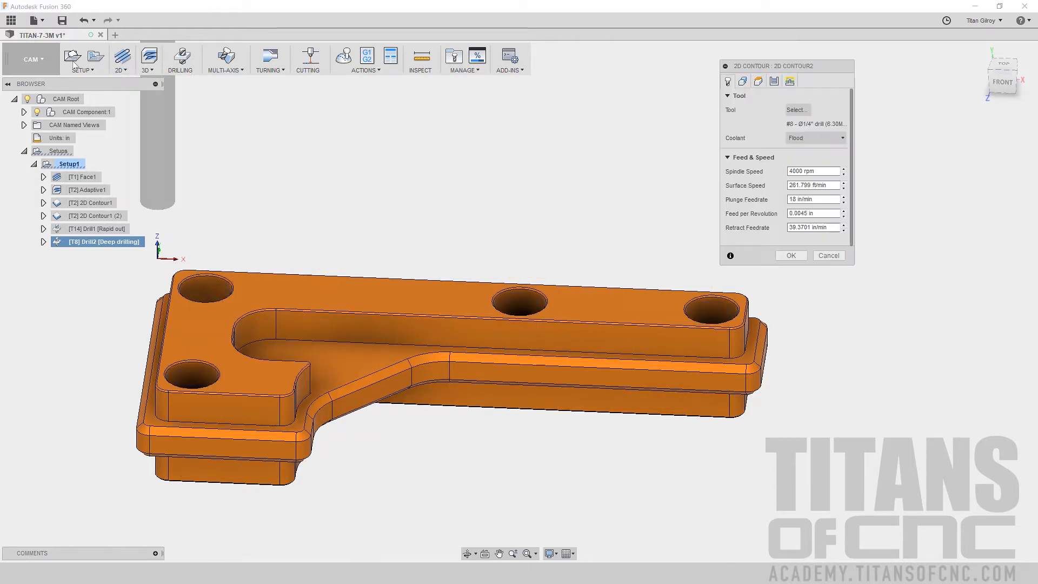
pyautogui.click(795, 109)
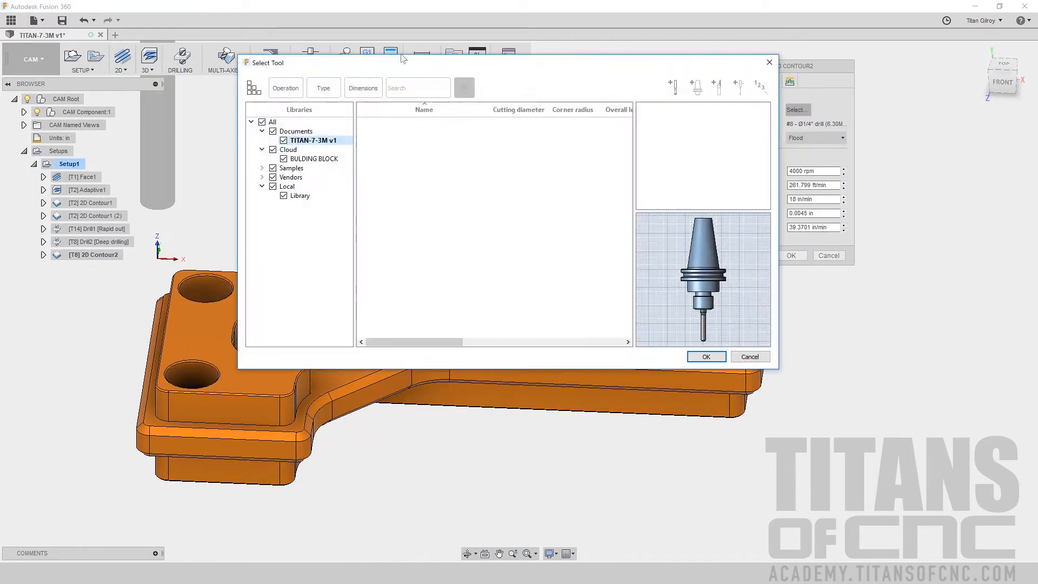
pyautogui.doubleClick(325, 159)
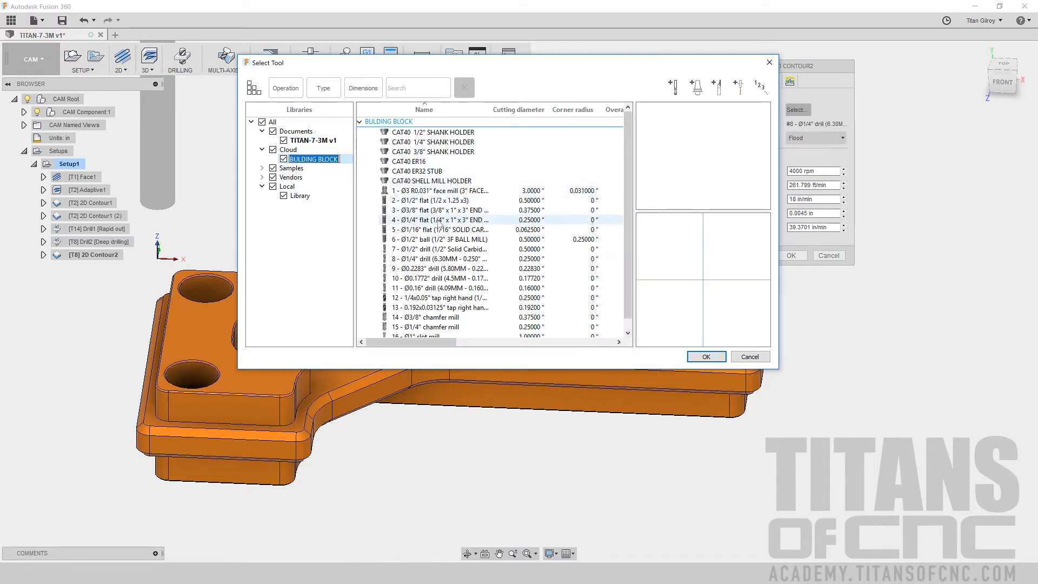
pyautogui.click(439, 221)
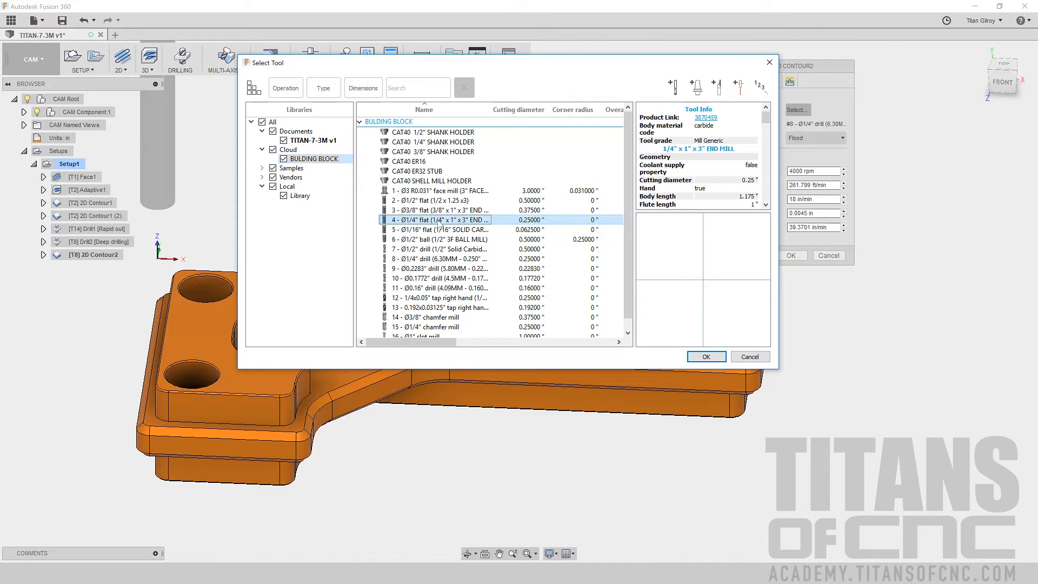
pyautogui.click(705, 358)
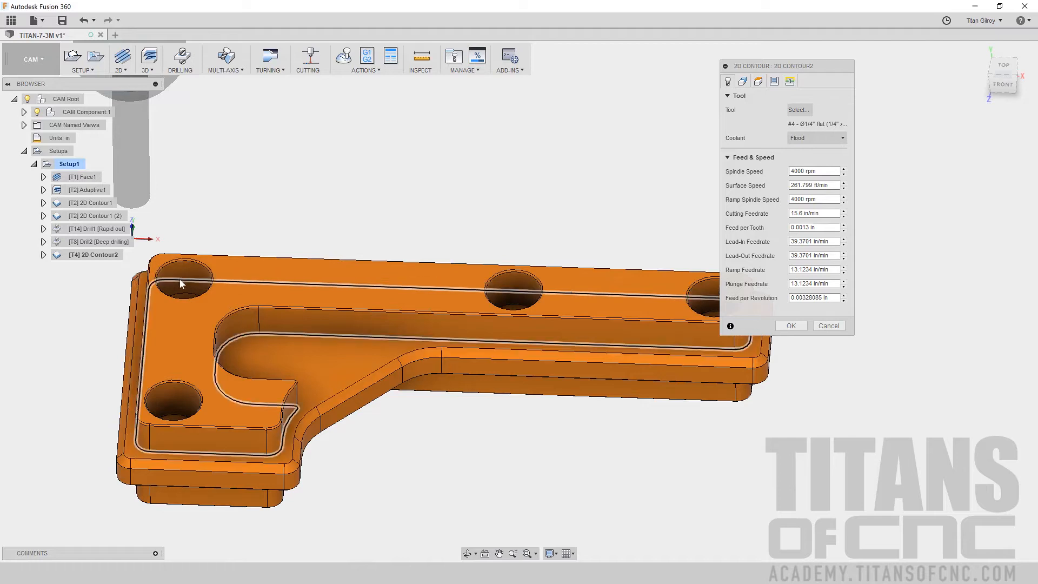
# Step: Set the cutting, lead-in, lead-out and ramp feedrates to 15 in/min and the plunge feedrate to 30 in/min
pyautogui.click(822, 213)
pyautogui.write('15.')
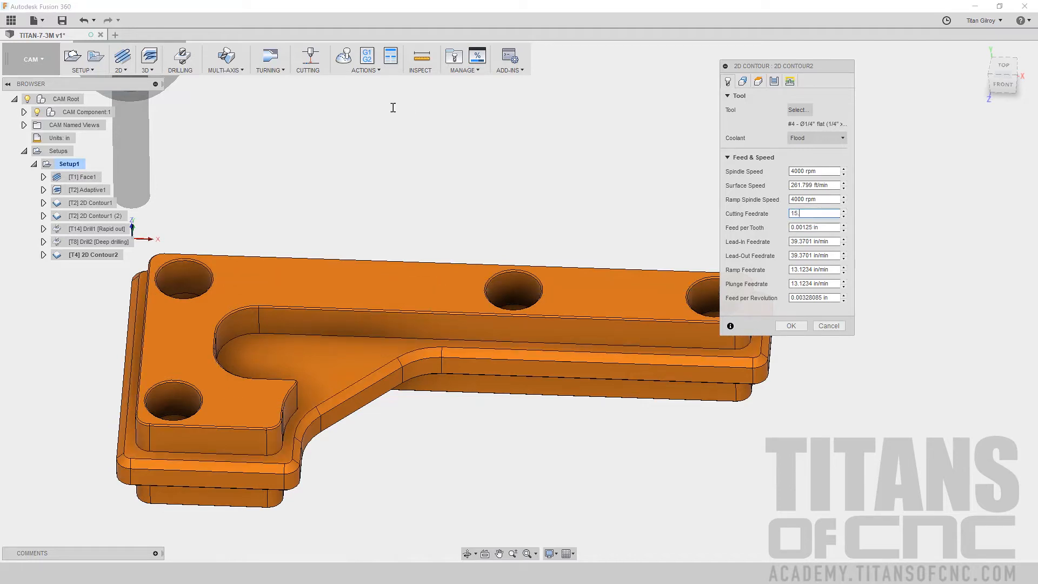
pyautogui.press('Tab')
pyautogui.press('Tab')
pyautogui.write('15.')
pyautogui.press('Tab')
pyautogui.write('15.')
pyautogui.press('Tab')
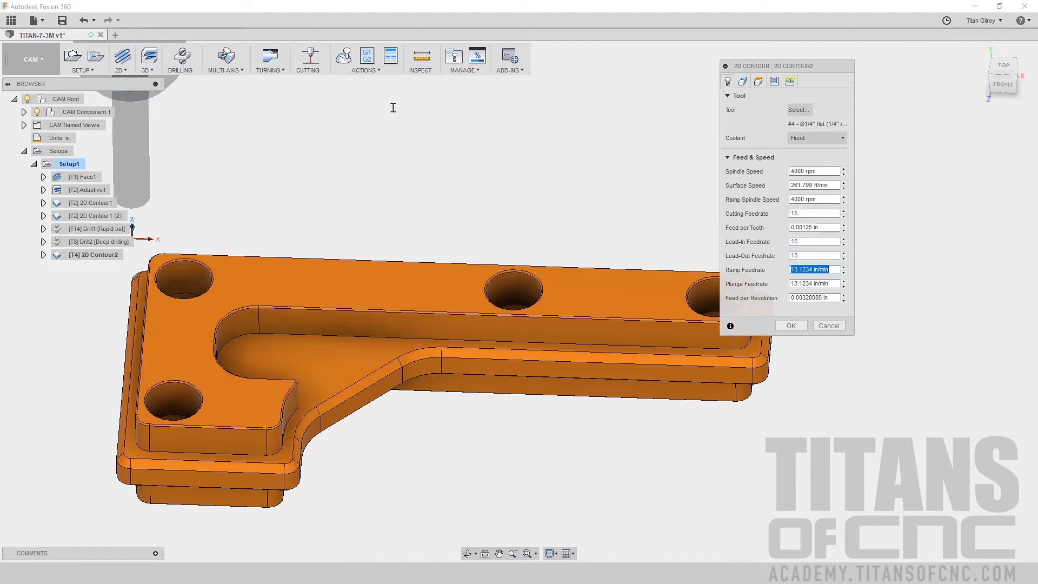
pyautogui.write('15')
pyautogui.press('Tab')
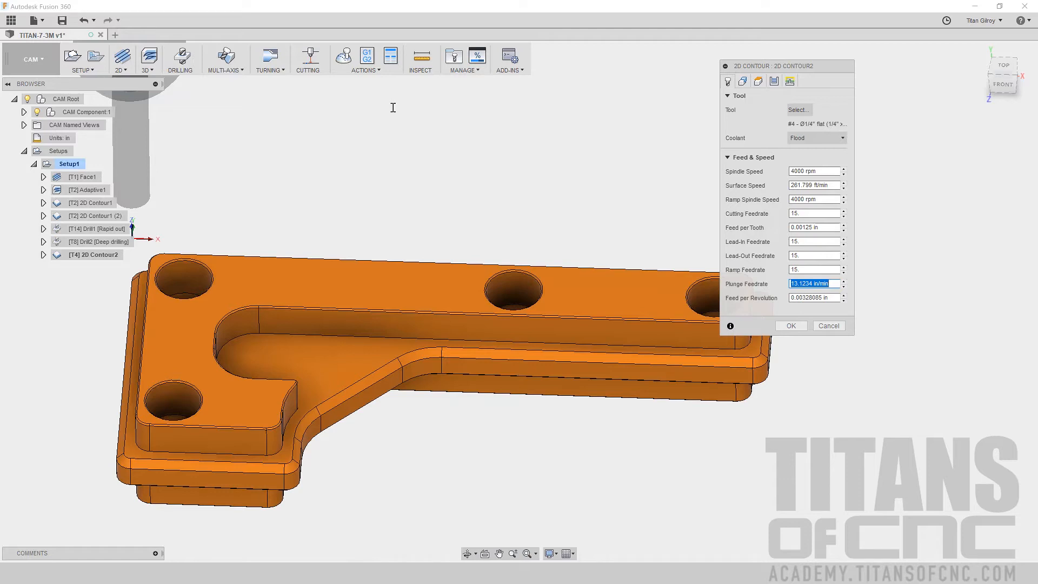
pyautogui.write('3')
pyautogui.press('Tab')
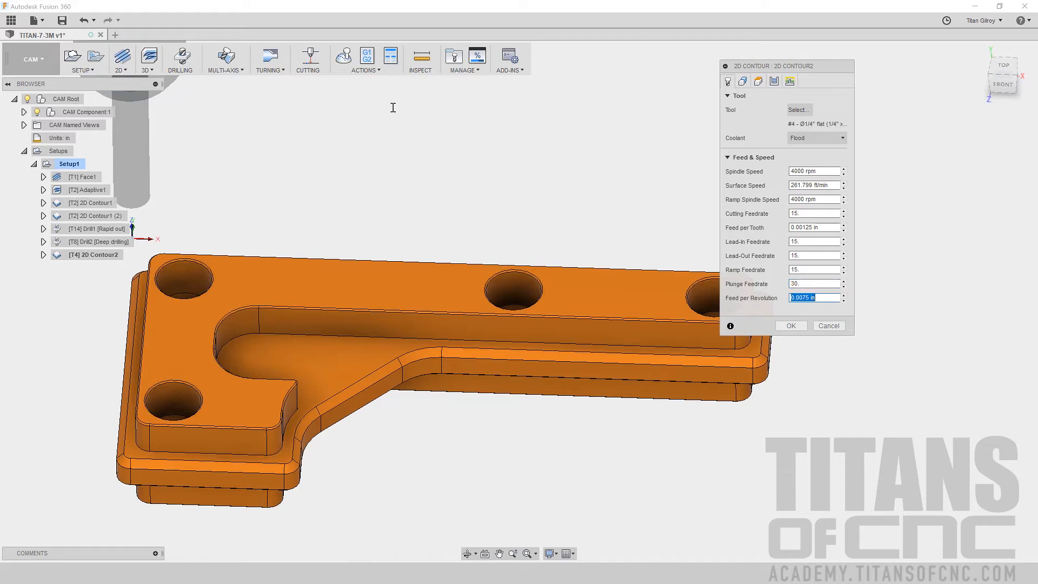
# Step: Select the bottom edges of all four counterbores as the machining contours
pyautogui.click(742, 81)
pyautogui.keyDown('shift'); pyautogui.moveTo(694, 65); pyautogui.dragTo(685, 131, button='middle'); pyautogui.keyUp('shift')
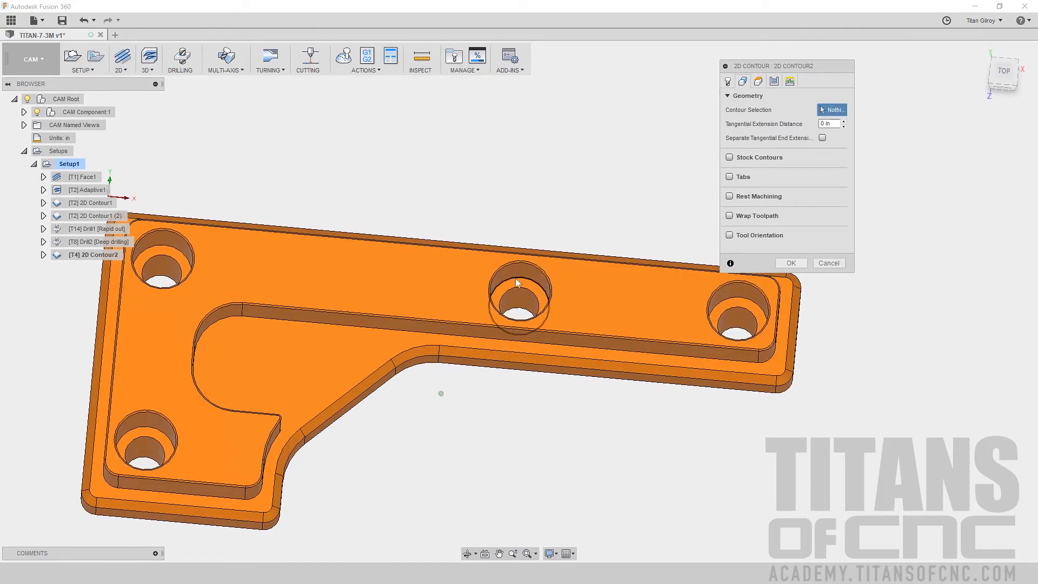
pyautogui.click(516, 281)
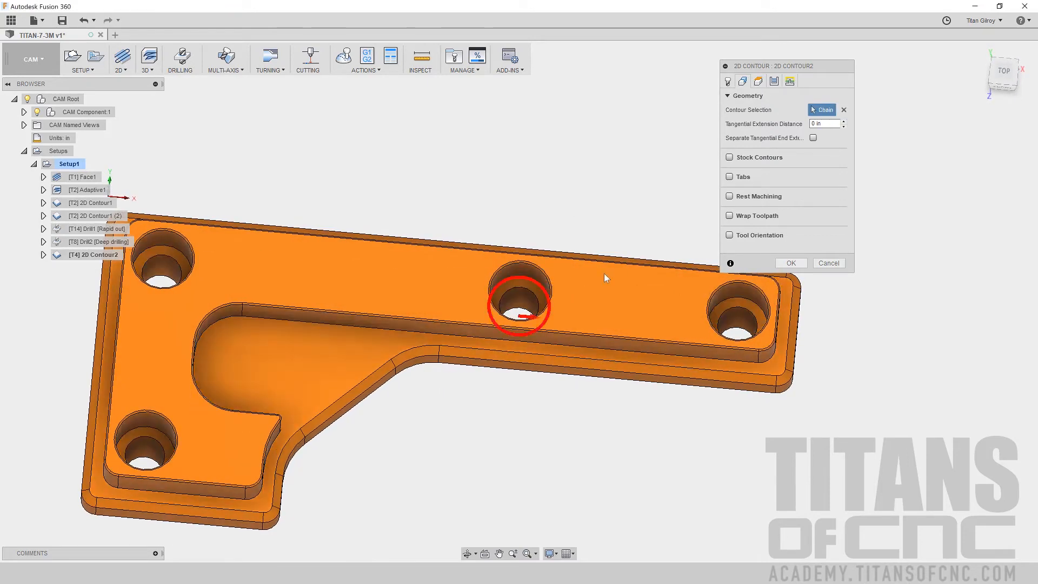
pyautogui.click(710, 300)
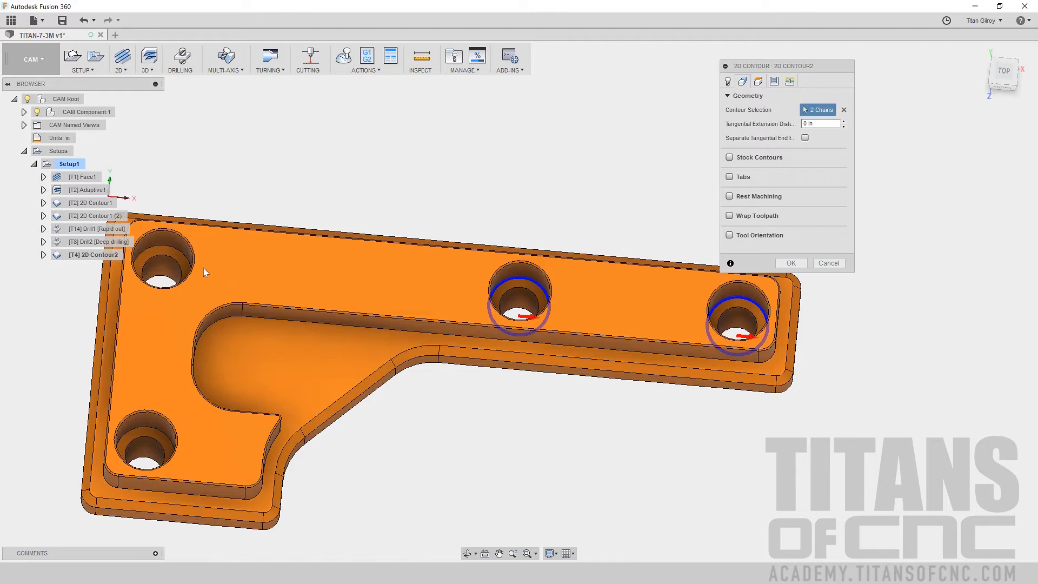
pyautogui.click(181, 259)
pyautogui.click(156, 430)
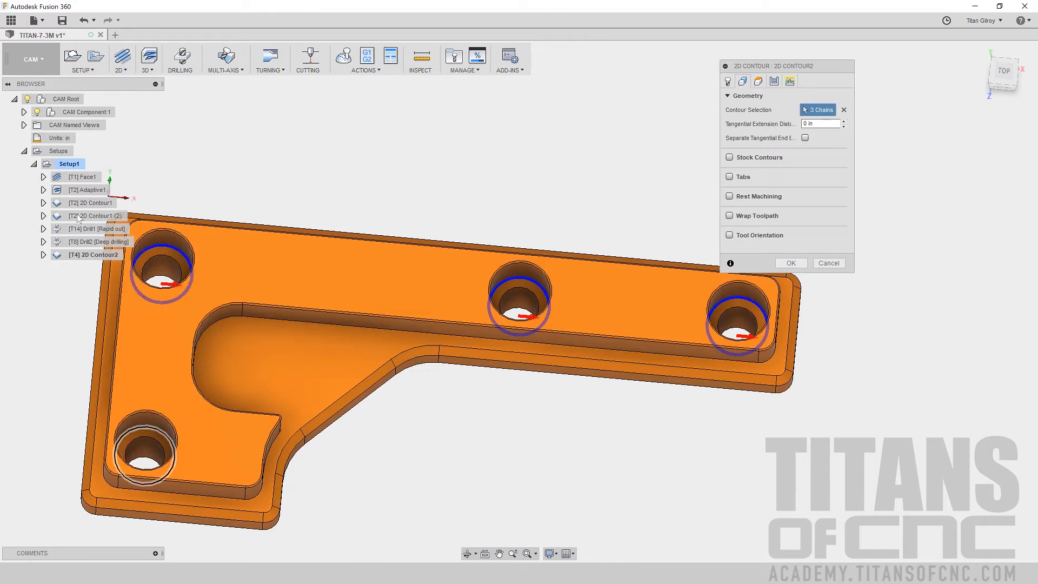
pyautogui.keyDown('shift'); pyautogui.moveTo(162, 427); pyautogui.dragTo(563, 220, button='middle'); pyautogui.keyUp('shift')
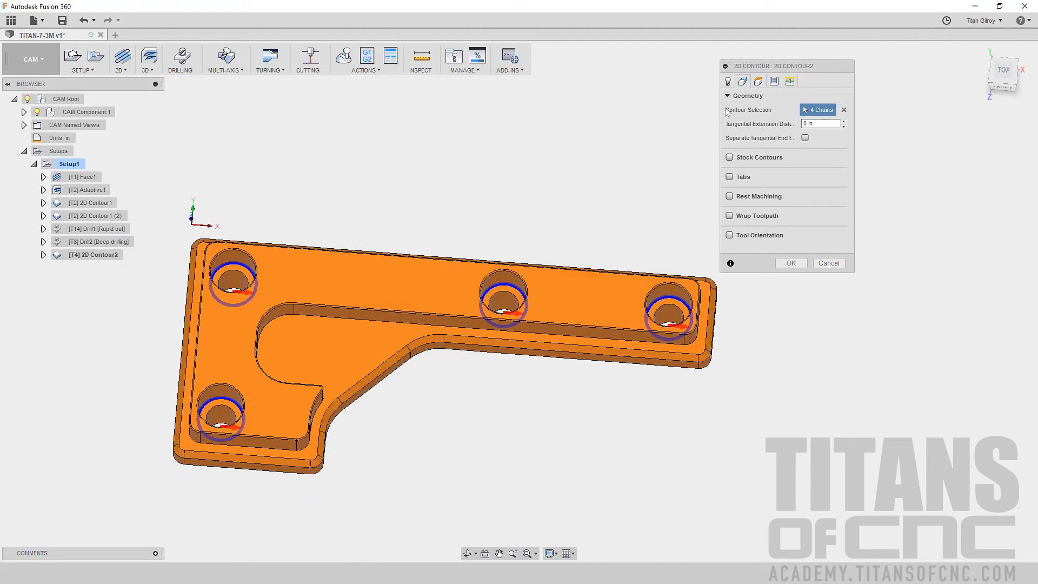
# Step: Set the contour's bottom height from a selection, referencing the counterbore floor of the long leg's middle hole
pyautogui.click(759, 82)
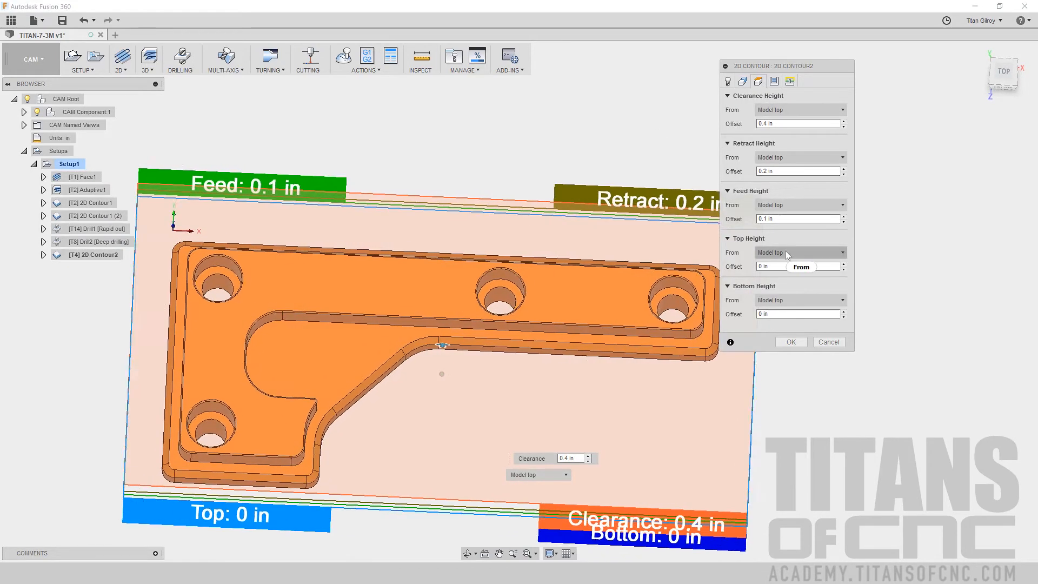
pyautogui.click(797, 299)
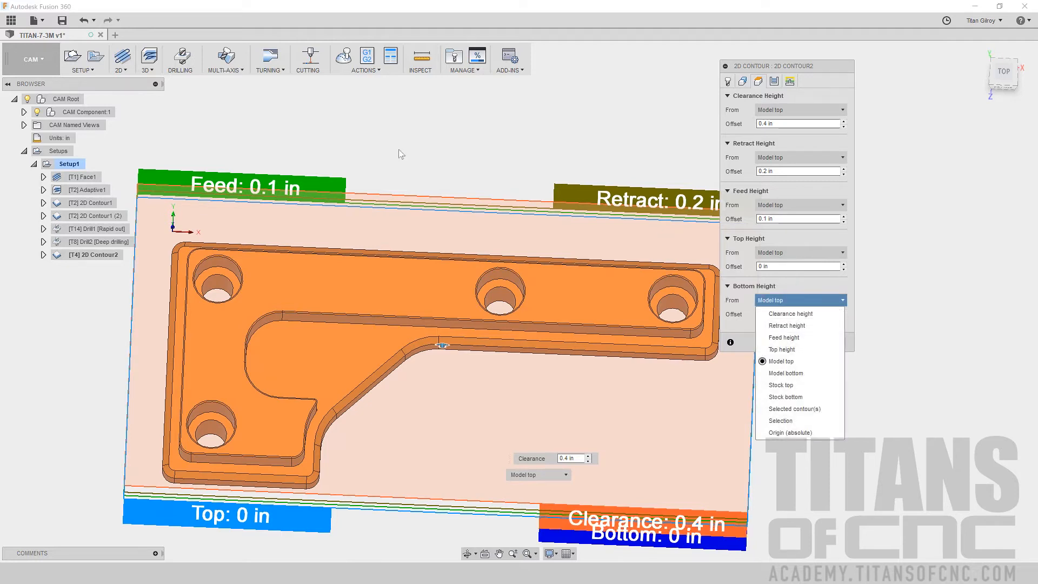
pyautogui.click(797, 421)
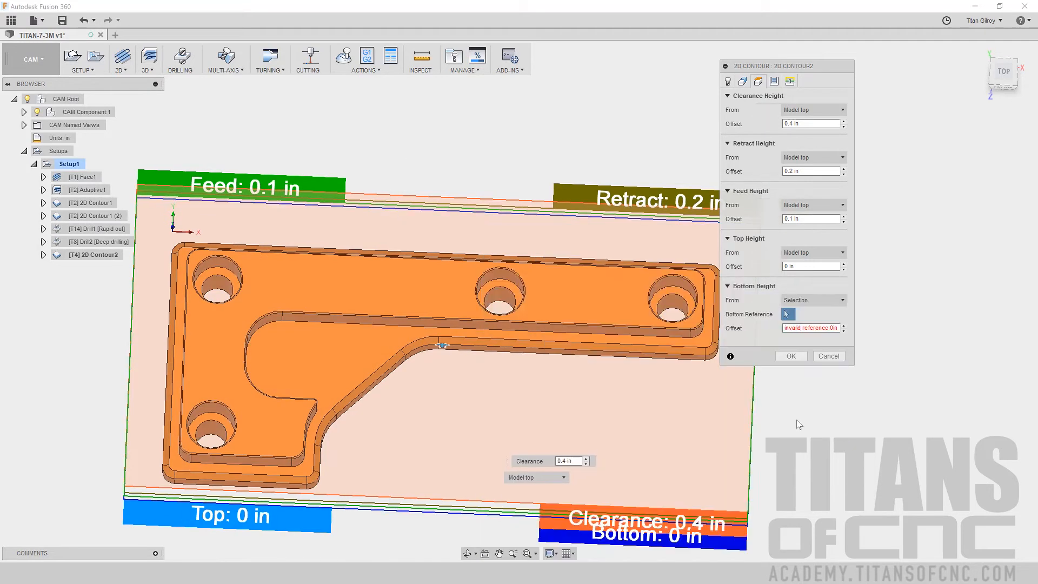
pyautogui.click(492, 284)
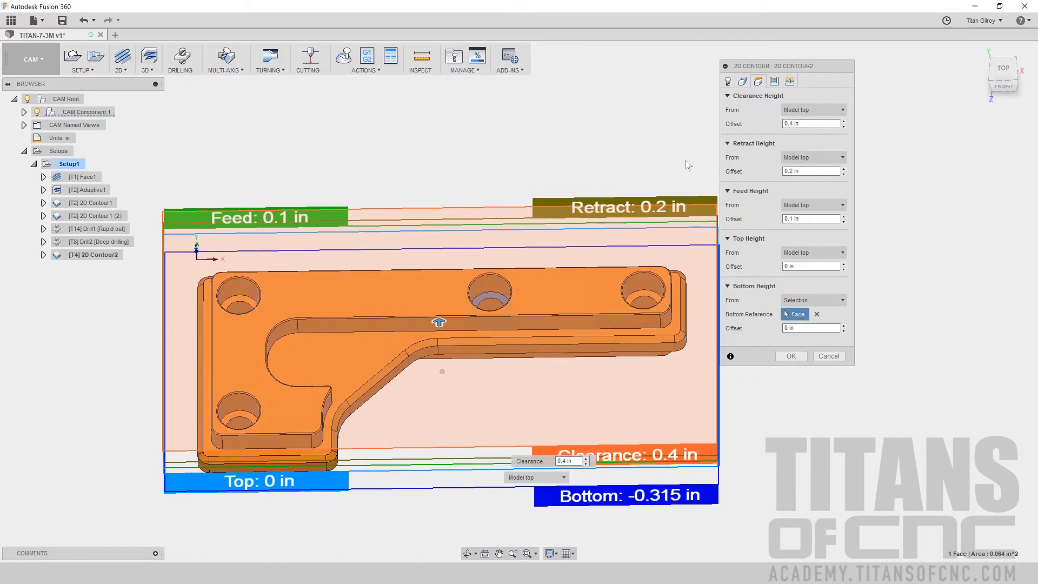
# Step: Enable roughing passes for the counterbore contour with a maximum stepover of 0.04 in
pyautogui.click(773, 81)
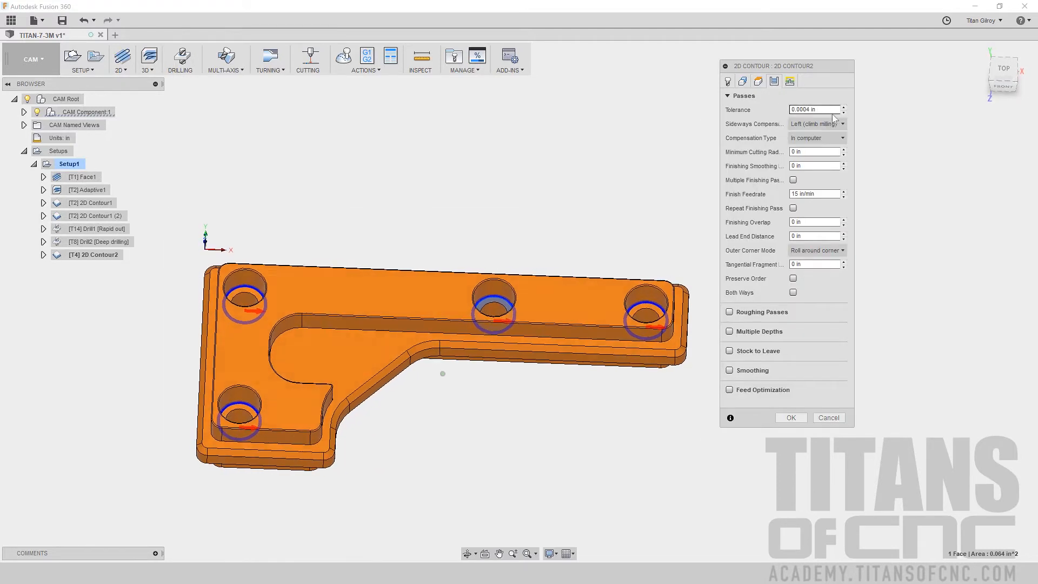
pyautogui.click(730, 312)
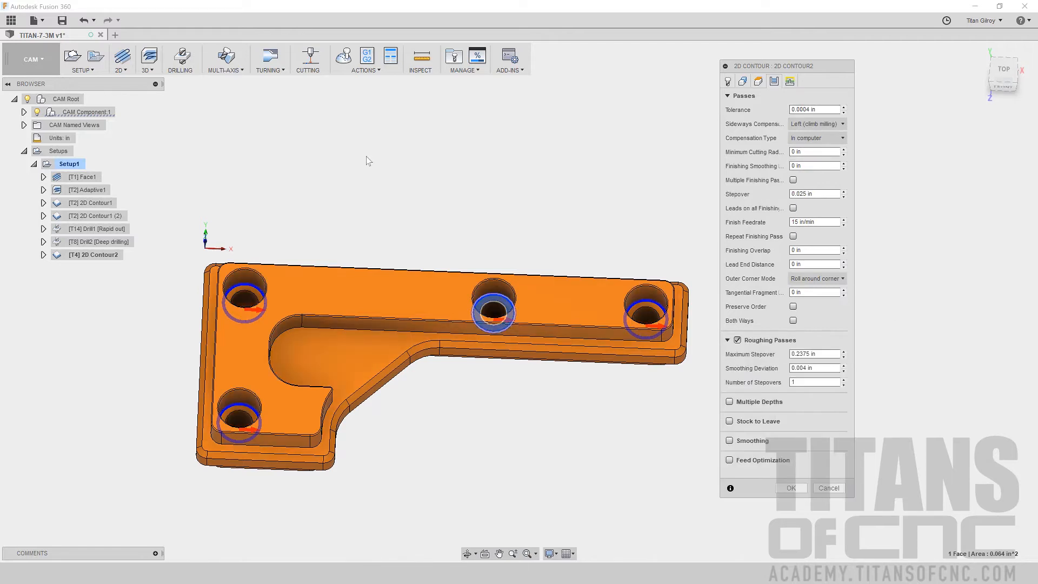
pyautogui.tripleClick(827, 354)
pyautogui.press('BackSpace')
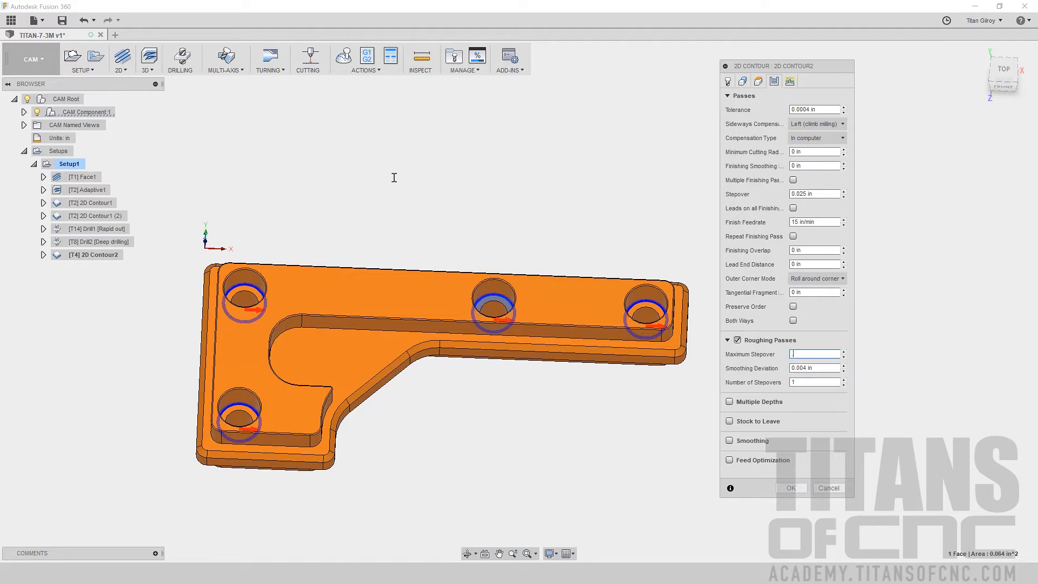
pyautogui.write('.04')
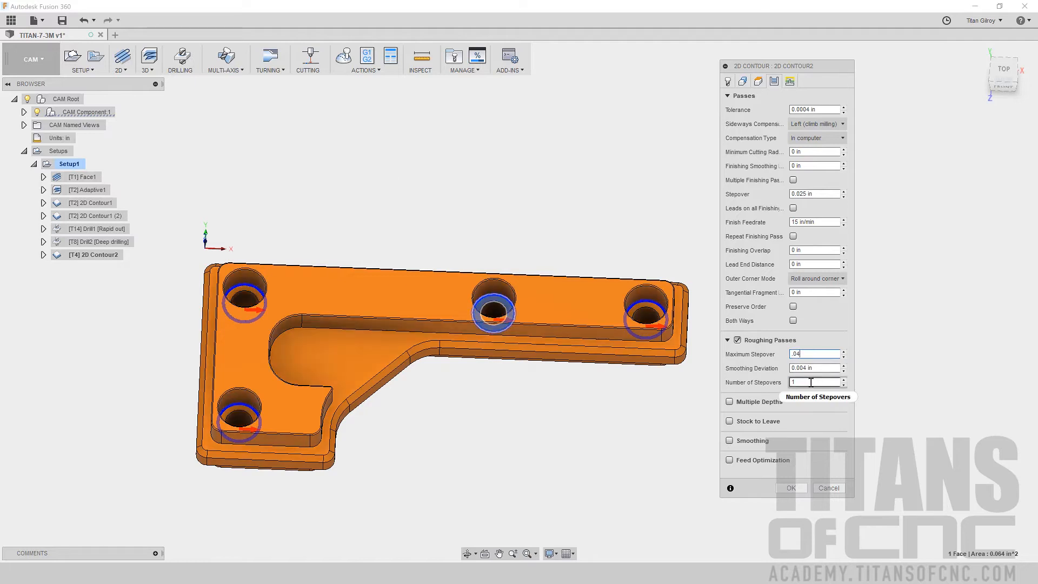
# Step: Set the counterbore contour's compensation type to Wear and enable stock to leave
pyautogui.click(841, 139)
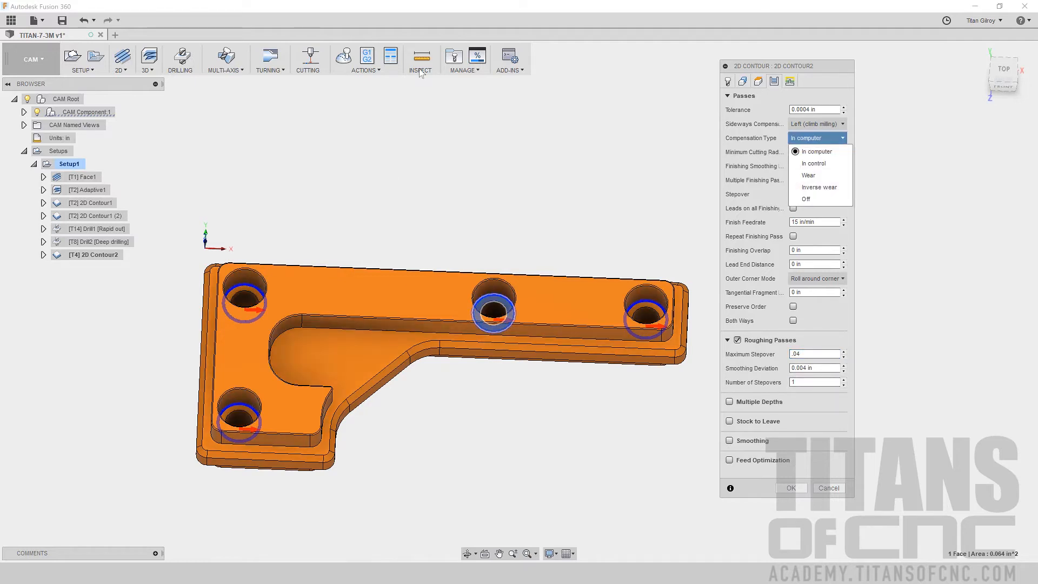
pyautogui.click(829, 176)
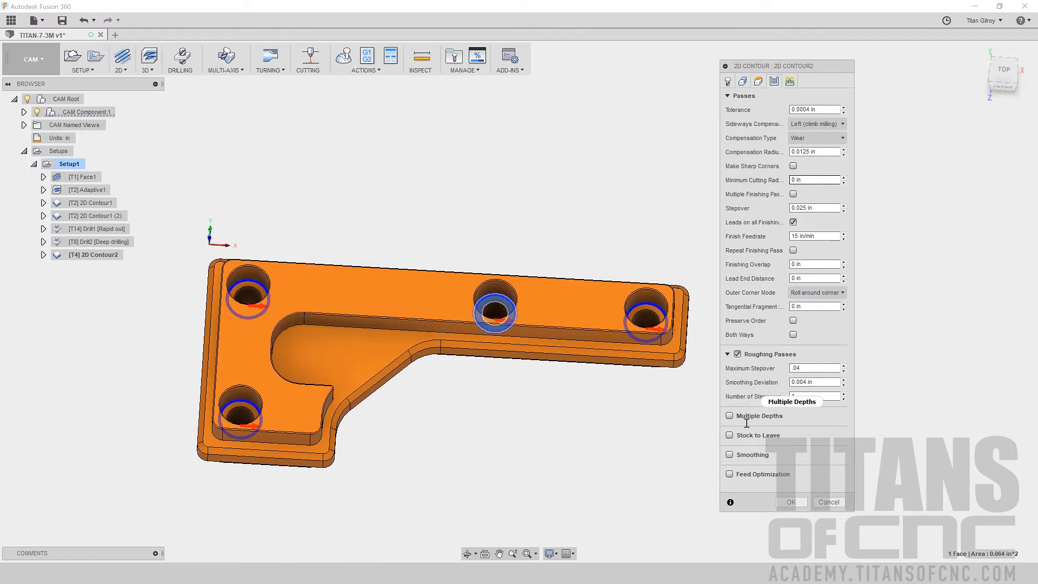
pyautogui.click(729, 435)
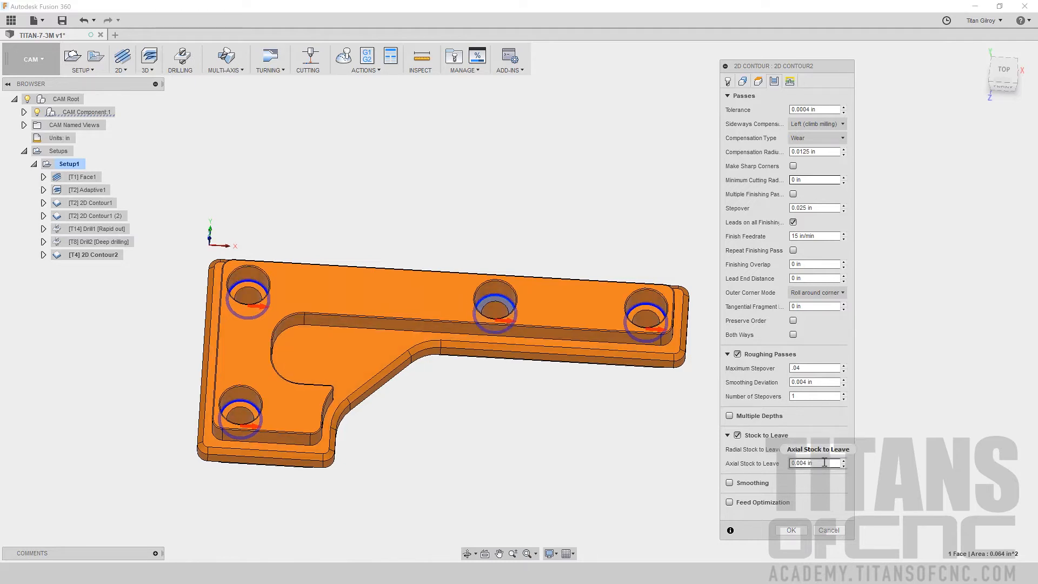
pyautogui.click(803, 464)
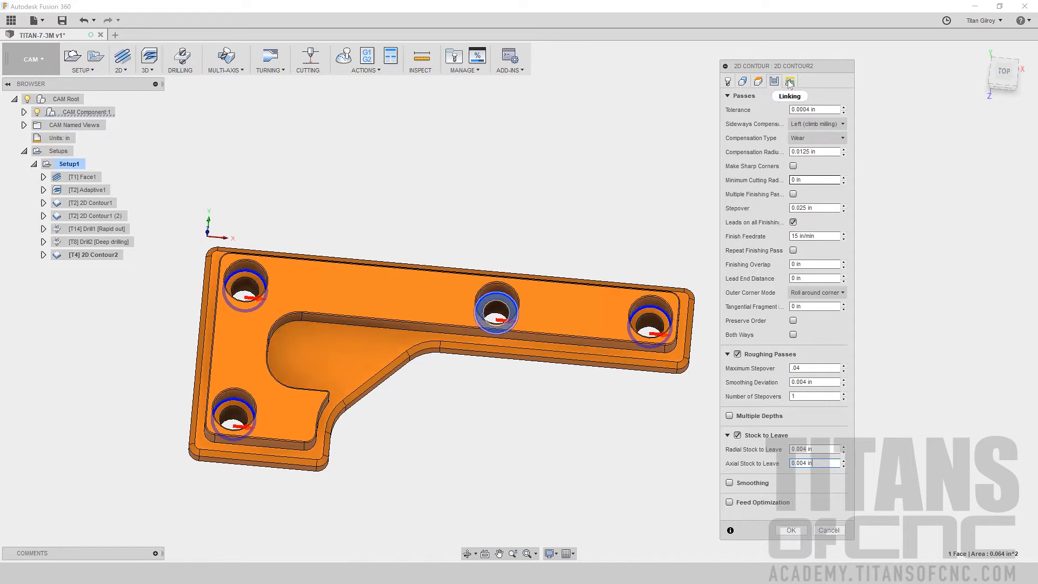
# Step: Enable Keep Tool Down and set horizontal lead-in radius to 0.01 in, sweep angle to 120 deg, linear distance to 0.01 in and vertical radius to 0
pyautogui.click(789, 83)
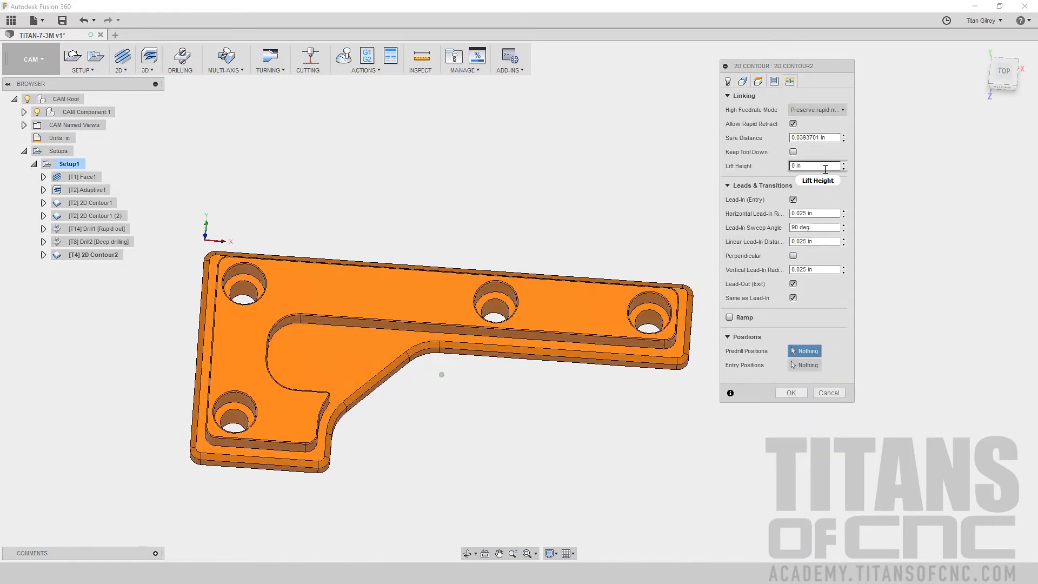
pyautogui.click(793, 152)
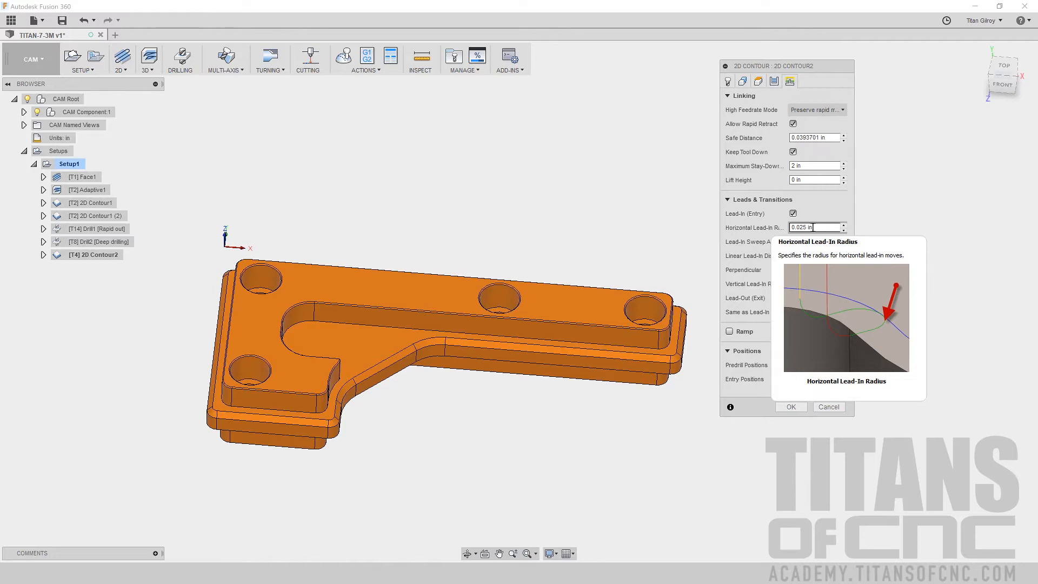
pyautogui.moveTo(825, 228); pyautogui.dragTo(790, 227)
pyautogui.write('.01')
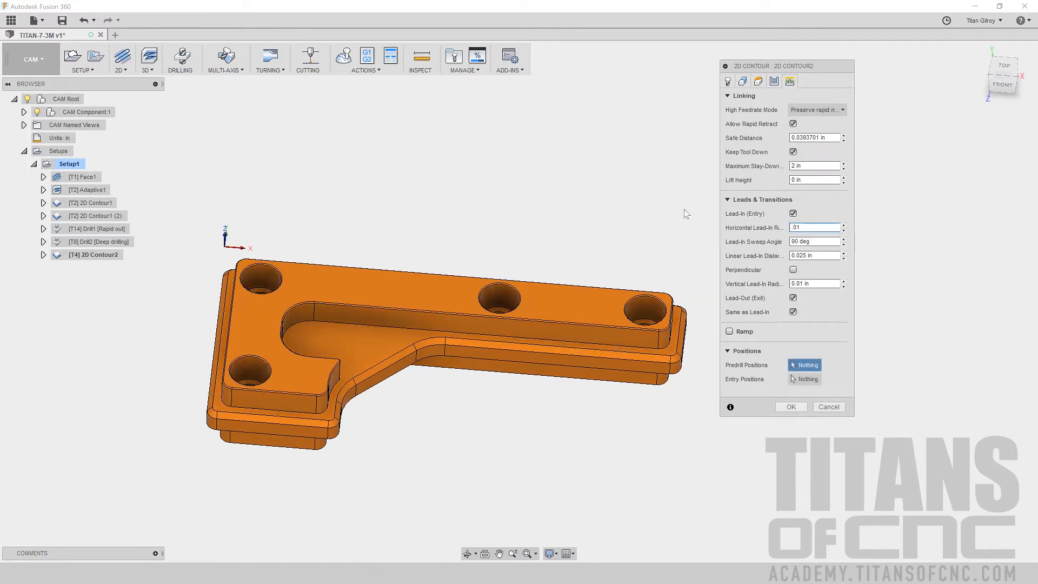
pyautogui.press('Tab')
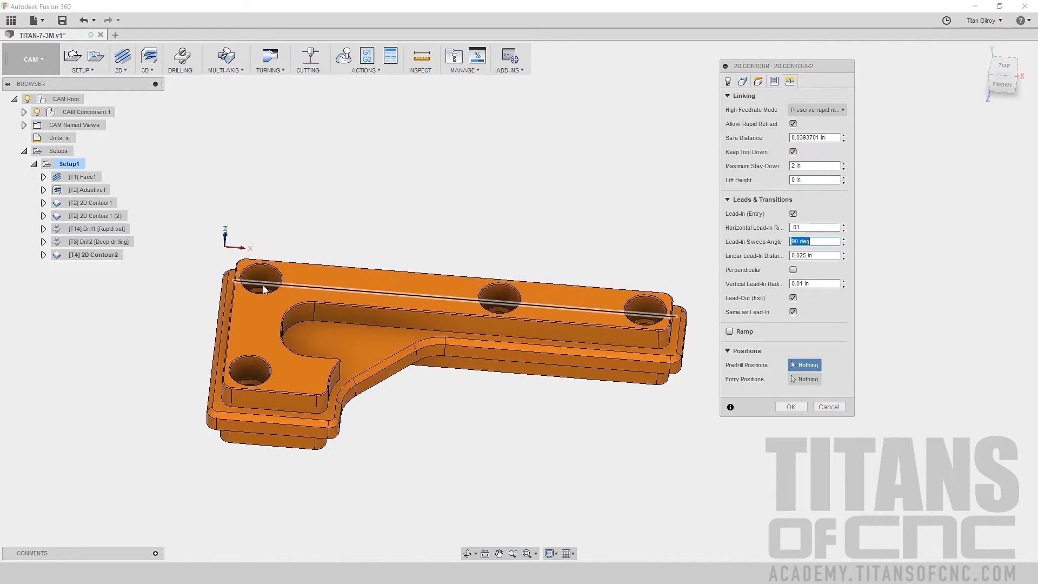
pyautogui.moveTo(263, 289)
pyautogui.keyDown('shift'); pyautogui.mouseDown(button='middle')
pyautogui.moveTo(244, 289)
pyautogui.moveTo(235, 274)
pyautogui.mouseUp(button='middle'); pyautogui.keyUp('shift')
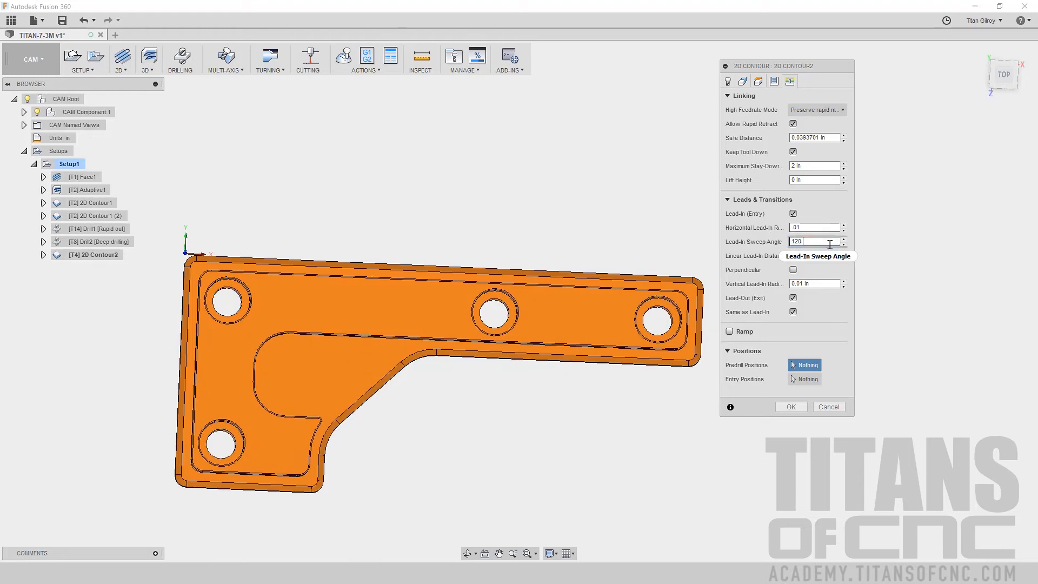
pyautogui.press('Tab')
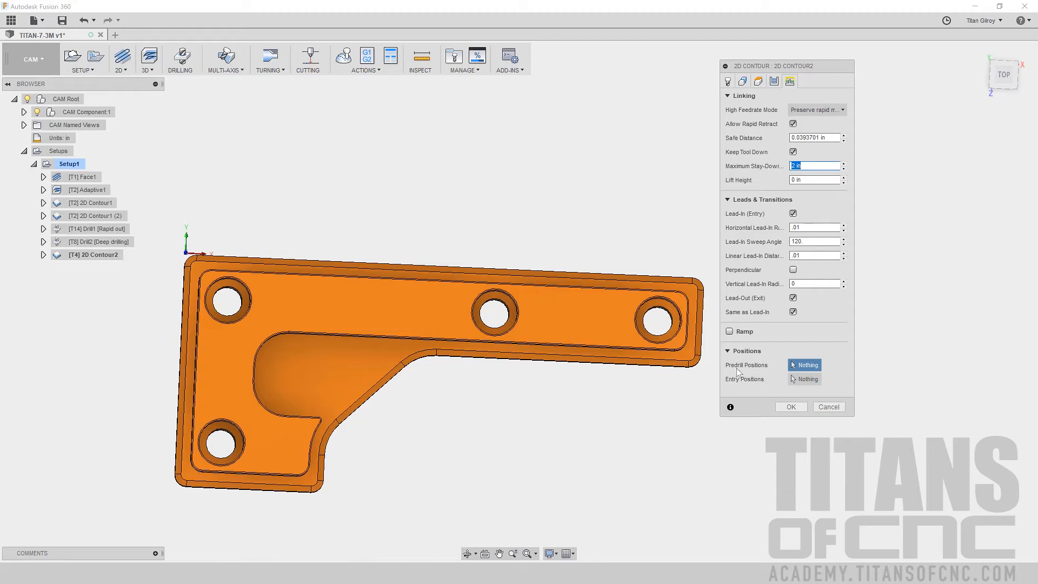
# Step: Use the centres of all four holes as predrill positions and generate the counterbore contour toolpath
pyautogui.keyDown('shift'); pyautogui.moveTo(691, 367); pyautogui.dragTo(669, 313, button='middle'); pyautogui.keyUp('shift')
pyautogui.click(649, 312)
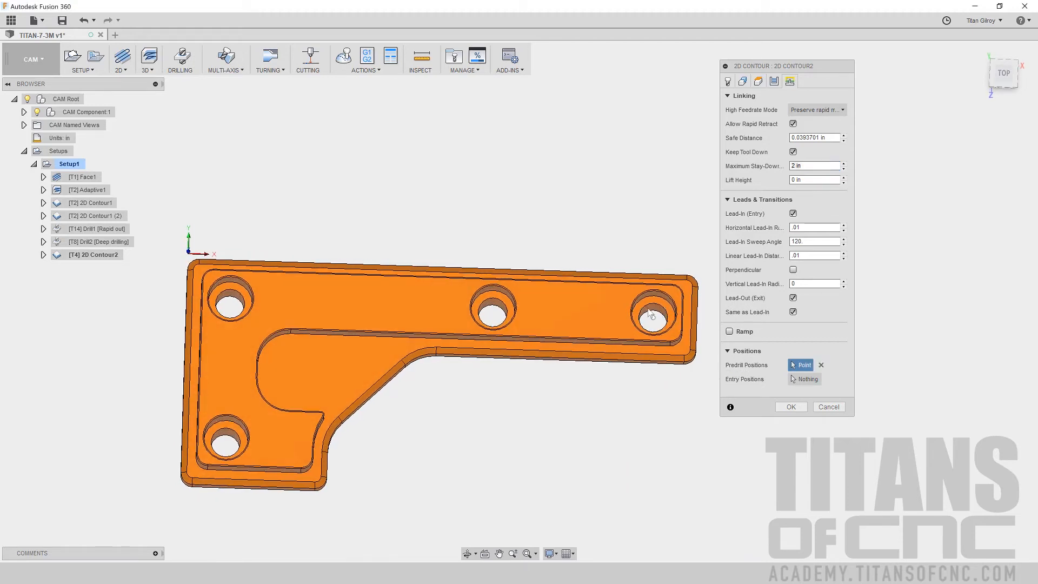
pyautogui.click(492, 312)
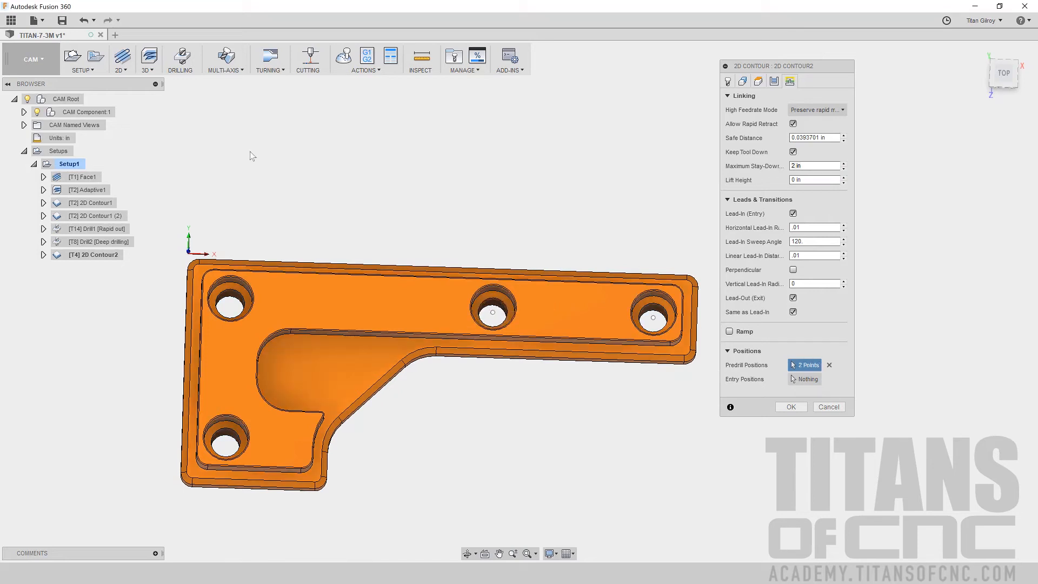
pyautogui.click(240, 296)
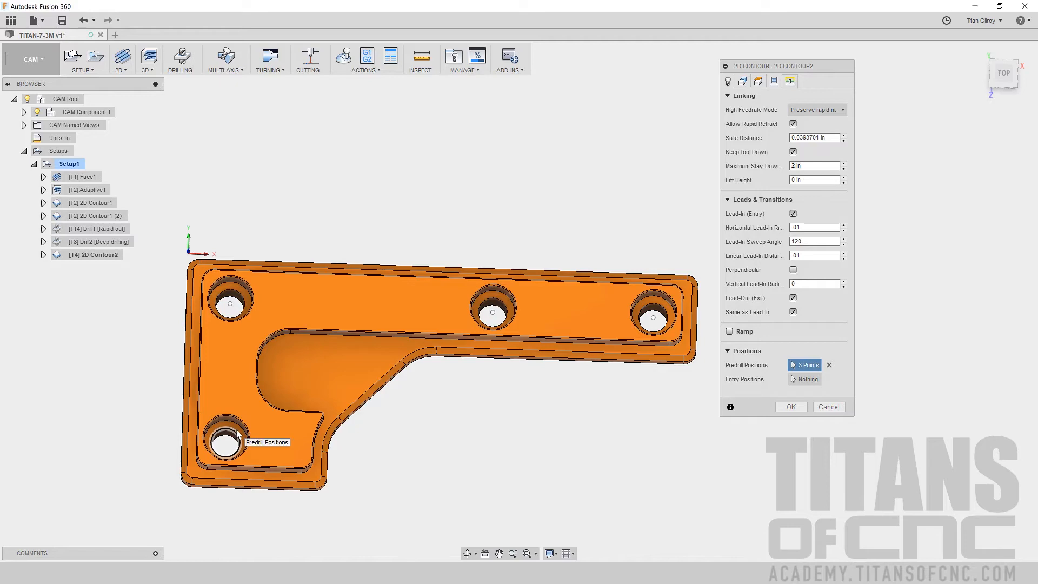
pyautogui.keyDown('shift'); pyautogui.moveTo(290, 429); pyautogui.dragTo(738, 102, button='middle'); pyautogui.keyUp('shift')
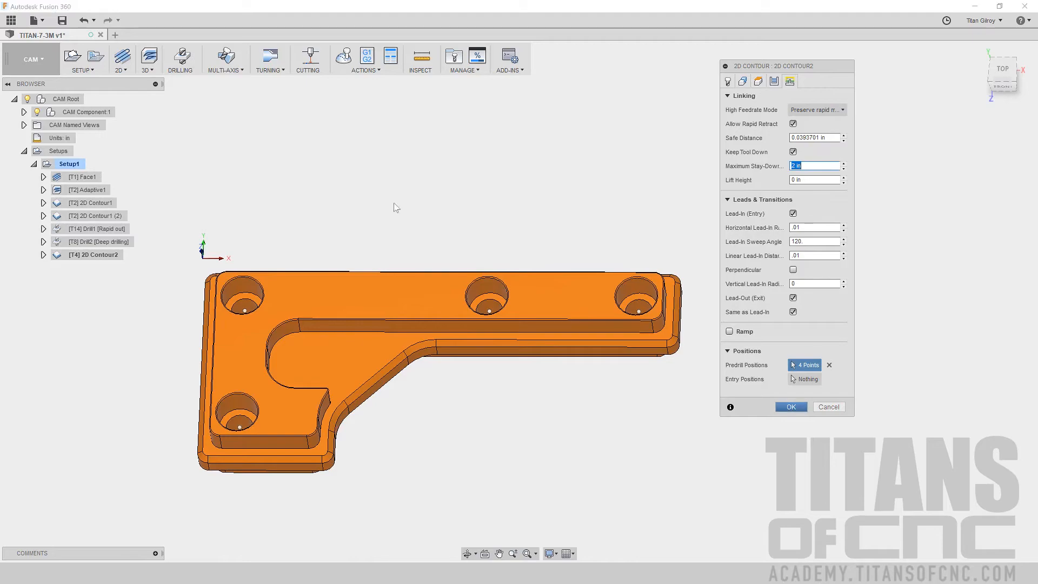
pyautogui.press('Return')
# Step: Examine the generated counterbore toolpath closely, checking its entry, passes and exit inside the long leg's middle hole
pyautogui.keyDown('shift'); pyautogui.moveTo(393, 202); pyautogui.dragTo(565, 473, button='middle'); pyautogui.keyUp('shift')
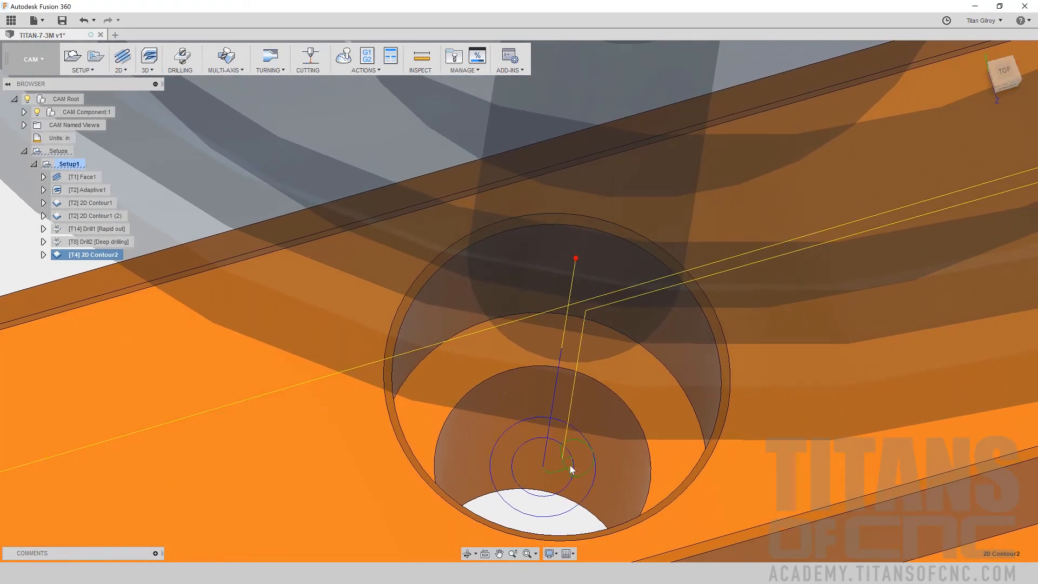
pyautogui.keyDown('shift'); pyautogui.moveTo(516, 433); pyautogui.dragTo(573, 455, button='middle'); pyautogui.keyUp('shift')
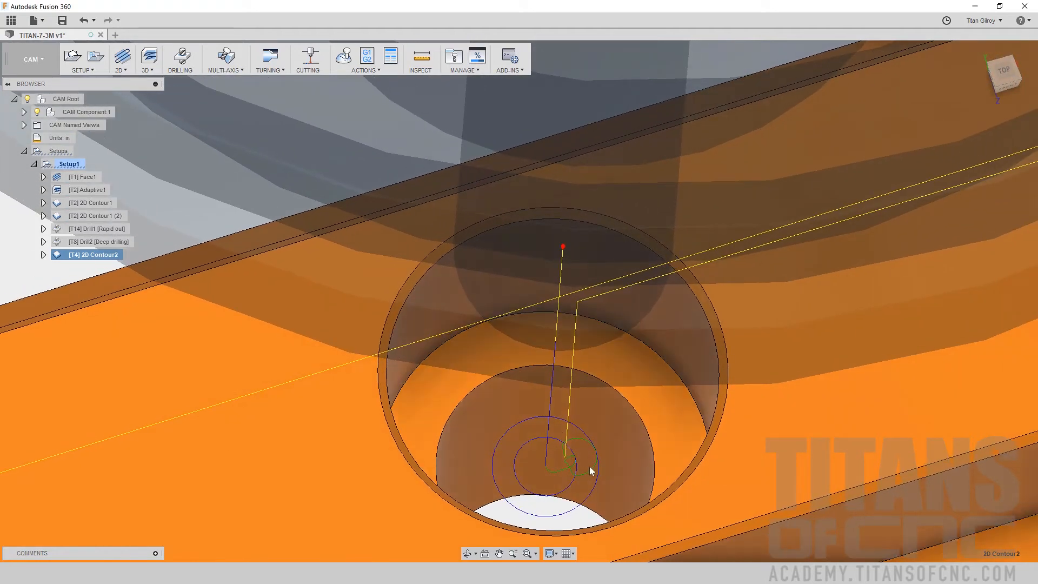
pyautogui.keyDown('shift'); pyautogui.moveTo(593, 457); pyautogui.dragTo(570, 423, button='middle'); pyautogui.keyUp('shift')
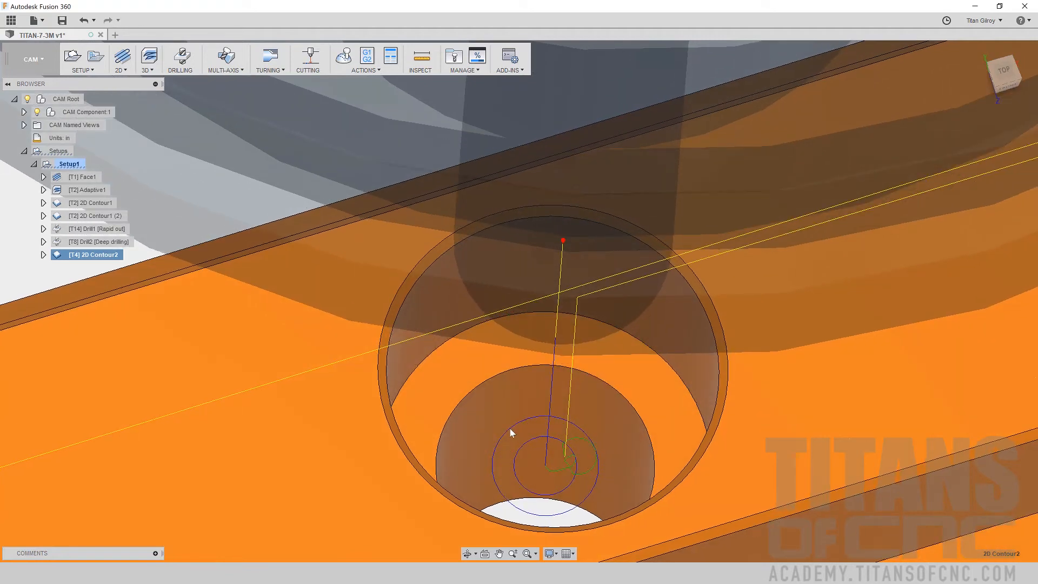
pyautogui.keyDown('shift'); pyautogui.moveTo(606, 475); pyautogui.dragTo(562, 359, button='middle'); pyautogui.keyUp('shift')
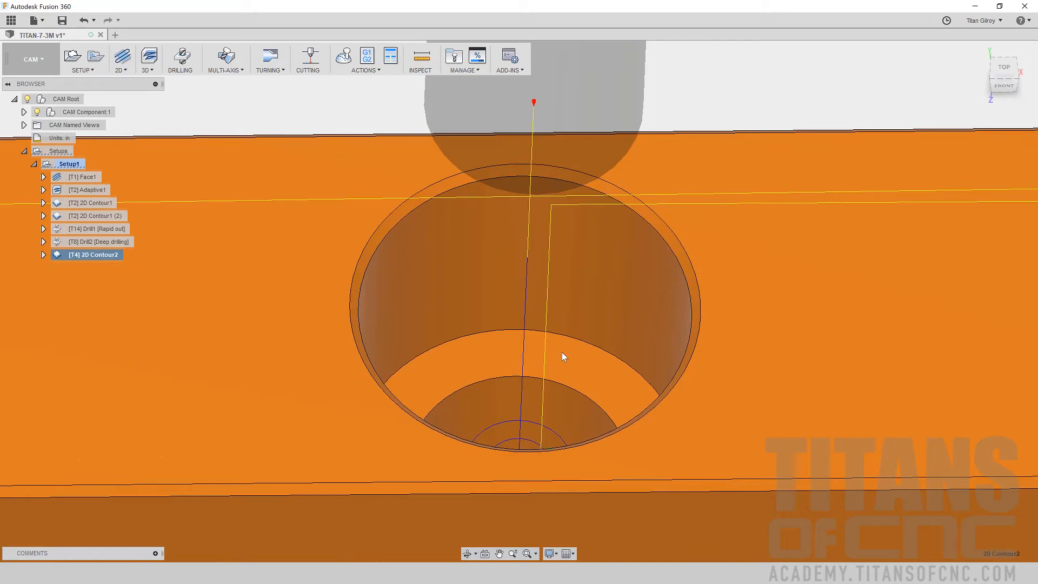
pyautogui.keyDown('shift'); pyautogui.moveTo(562, 351); pyautogui.dragTo(601, 371, button='middle'); pyautogui.keyUp('shift')
pyautogui.scroll(-5, 575, 361)
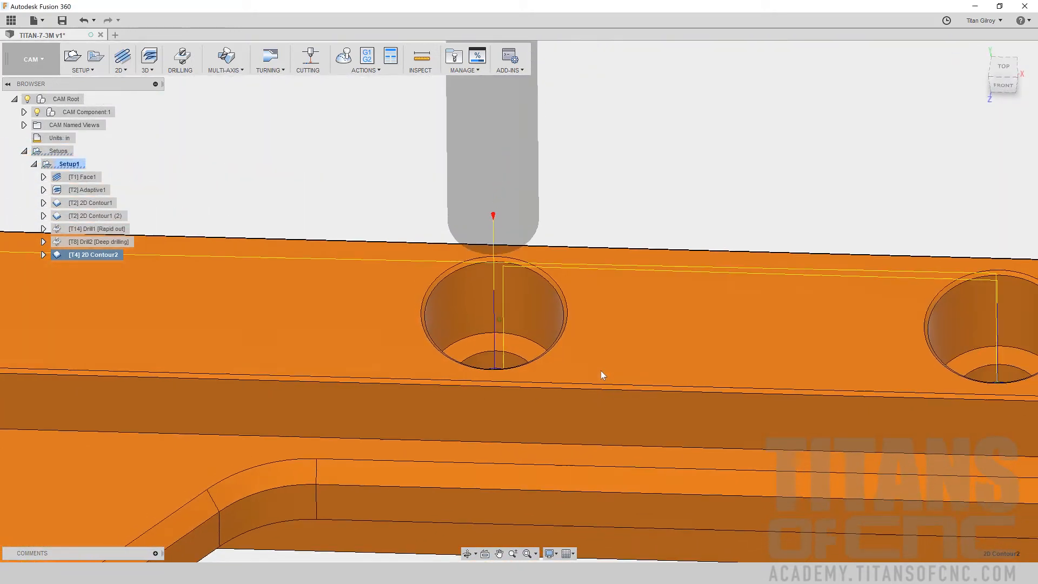
pyautogui.scroll(-8, 601, 371)
pyautogui.keyDown('shift'); pyautogui.moveTo(598, 372); pyautogui.dragTo(468, 387, button='middle'); pyautogui.keyUp('shift')
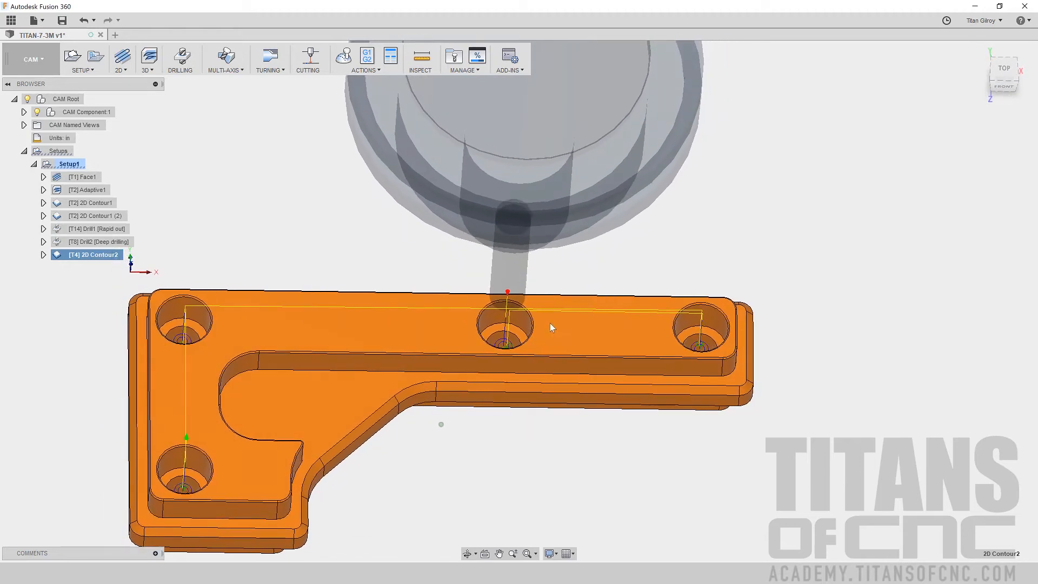
# Step: Duplicate the 2D Contour2 operation and open the copy for editing
pyautogui.rightClick(91, 258)
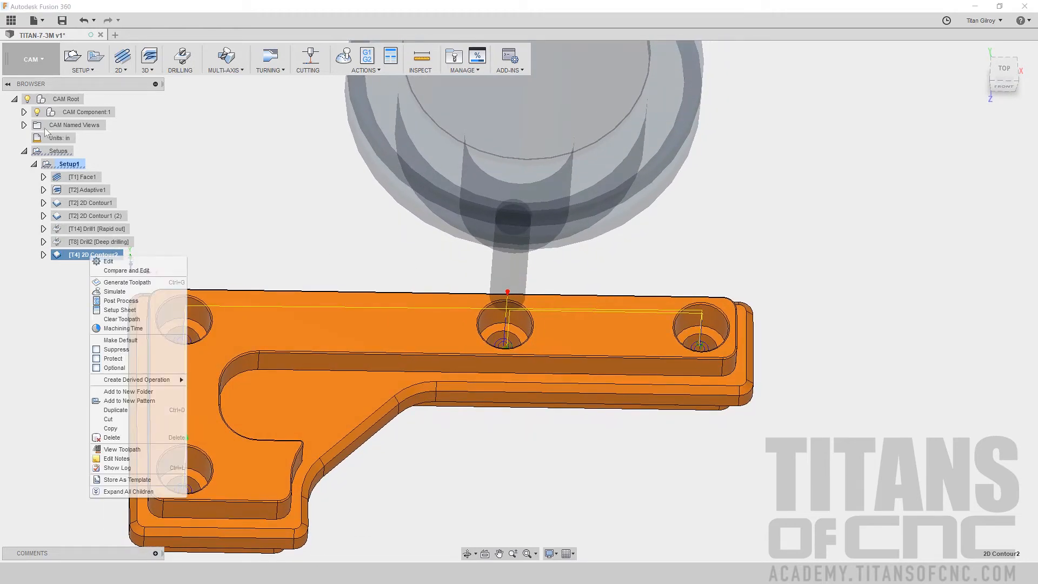
pyautogui.click(116, 410)
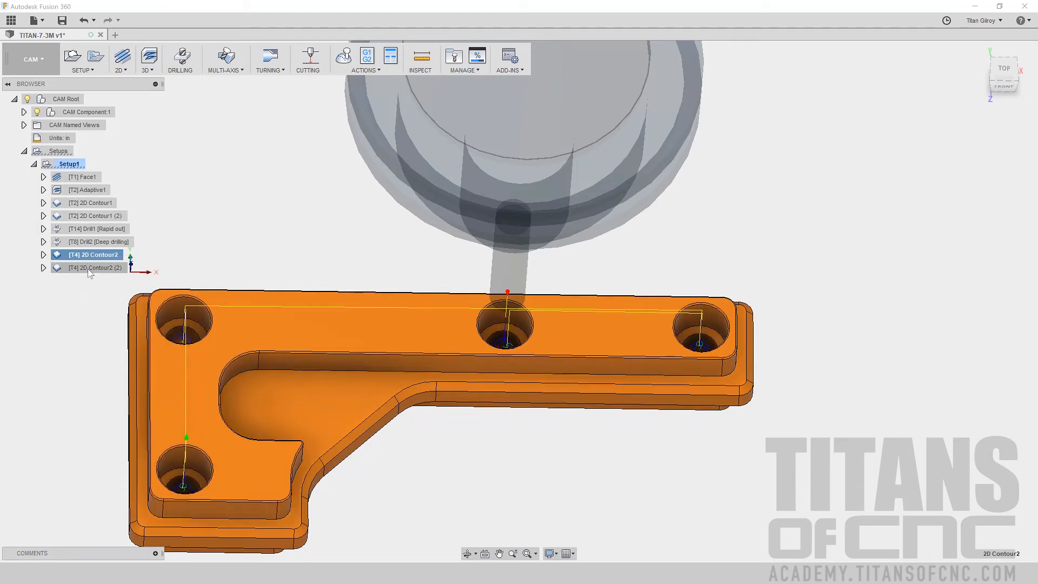
pyautogui.click(90, 268)
pyautogui.rightClick(88, 268)
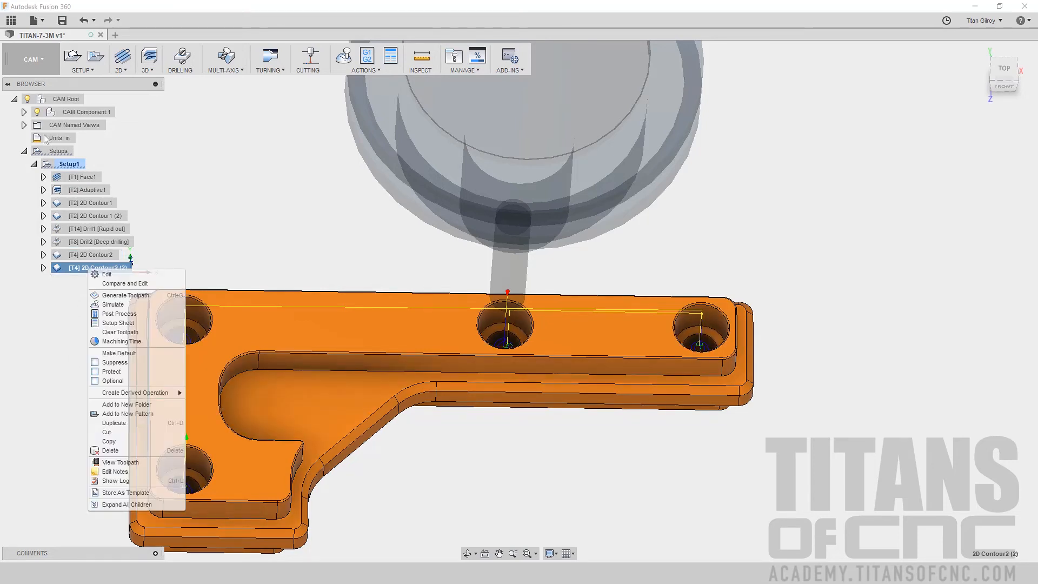
pyautogui.click(102, 276)
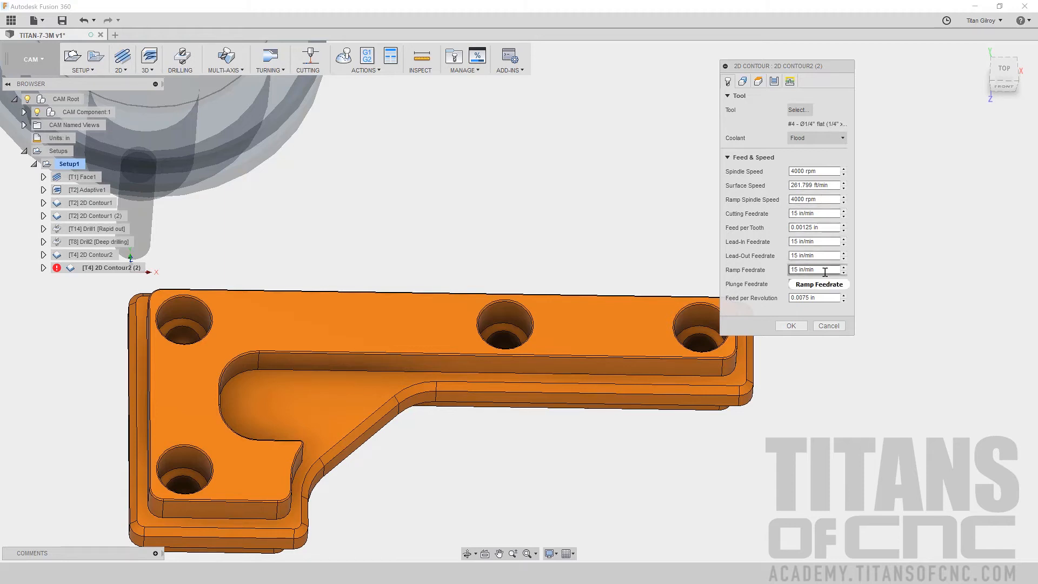
# Step: Clear the copied operation's contour selection and reselect the bottom edges of all four counterbores
pyautogui.click(742, 82)
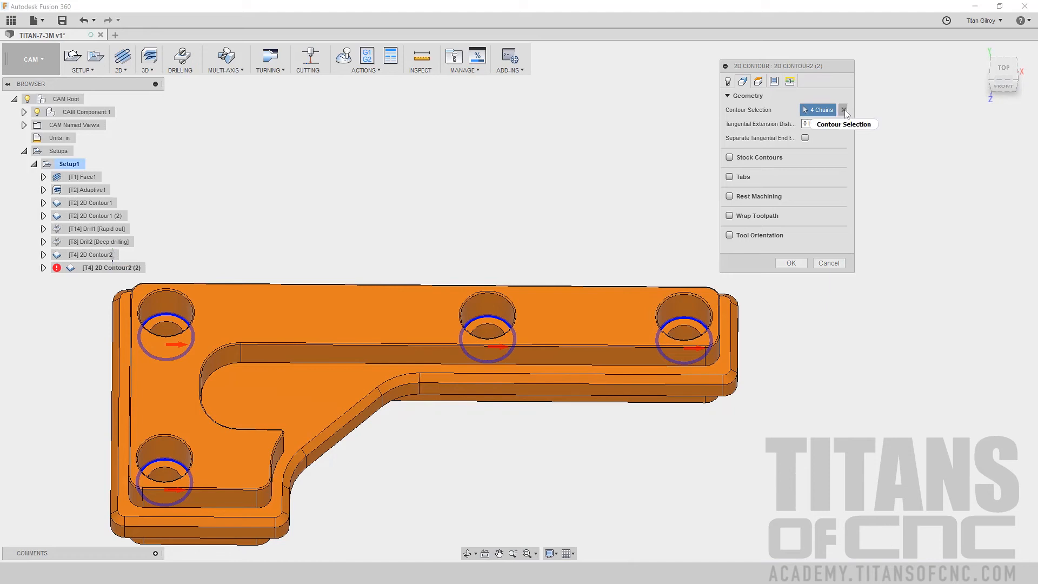
pyautogui.click(843, 110)
pyautogui.keyDown('shift'); pyautogui.moveTo(422, 56); pyautogui.dragTo(169, 452, button='middle'); pyautogui.keyUp('shift')
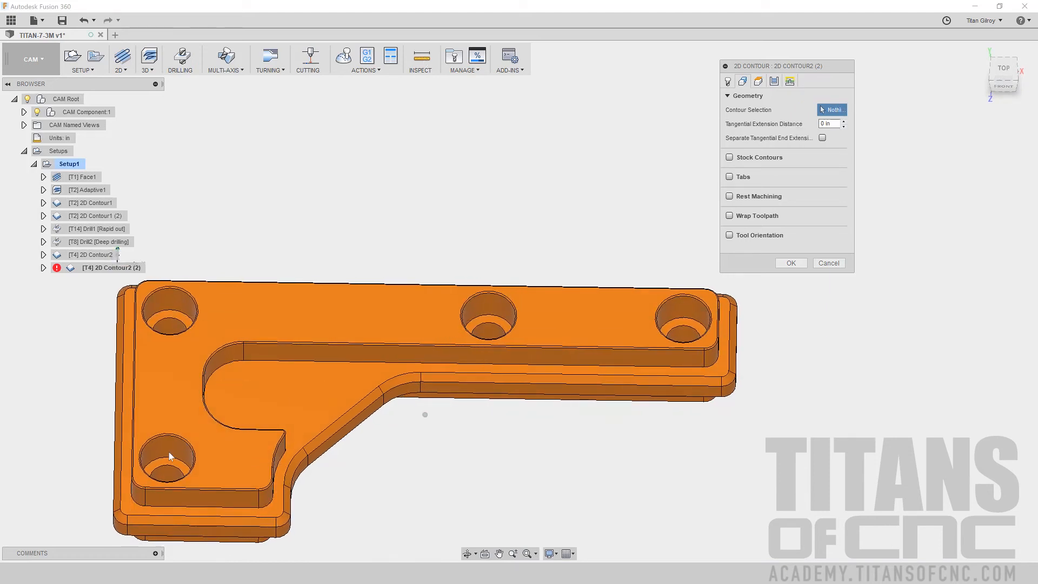
pyautogui.click(167, 459)
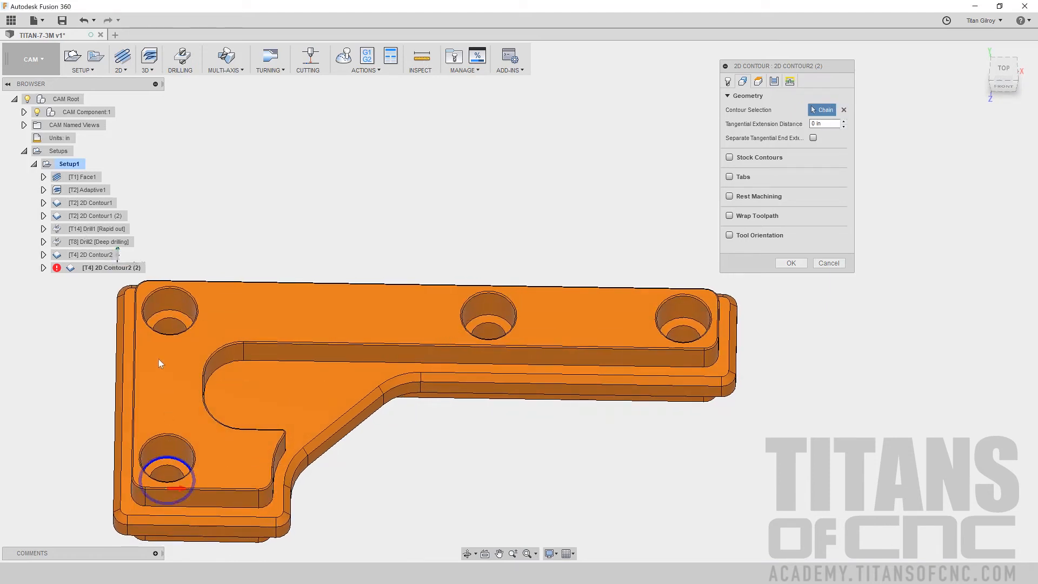
pyautogui.click(169, 312)
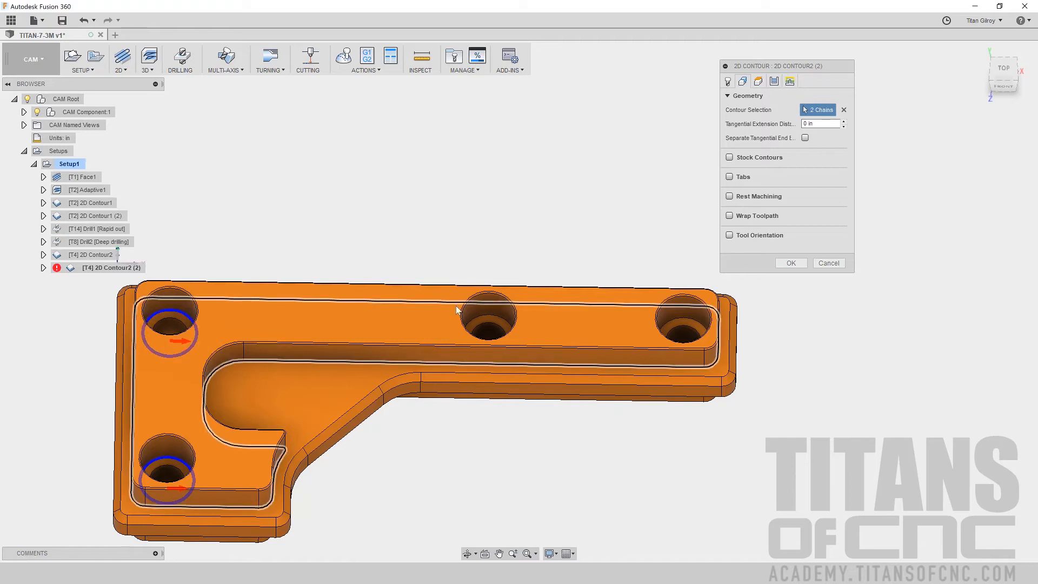
pyautogui.click(487, 317)
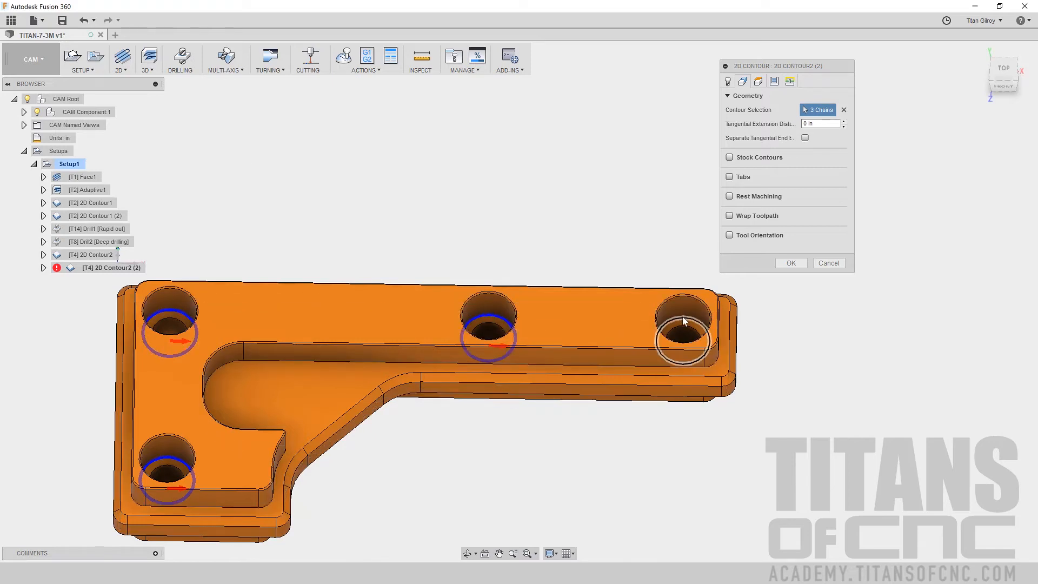
pyautogui.keyDown('shift'); pyautogui.moveTo(683, 317); pyautogui.dragTo(722, 308, button='middle'); pyautogui.keyUp('shift')
pyautogui.keyDown('shift'); pyautogui.moveTo(731, 203); pyautogui.dragTo(765, 96, button='middle'); pyautogui.keyUp('shift')
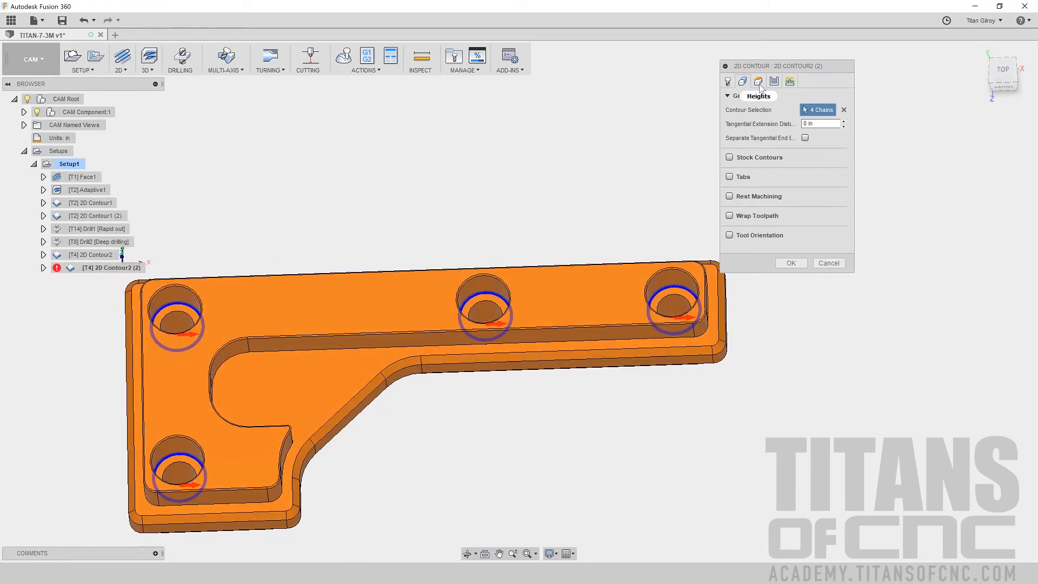
# Step: Turn off roughing passes and stock to leave for the copied counterbore contour
pyautogui.click(758, 81)
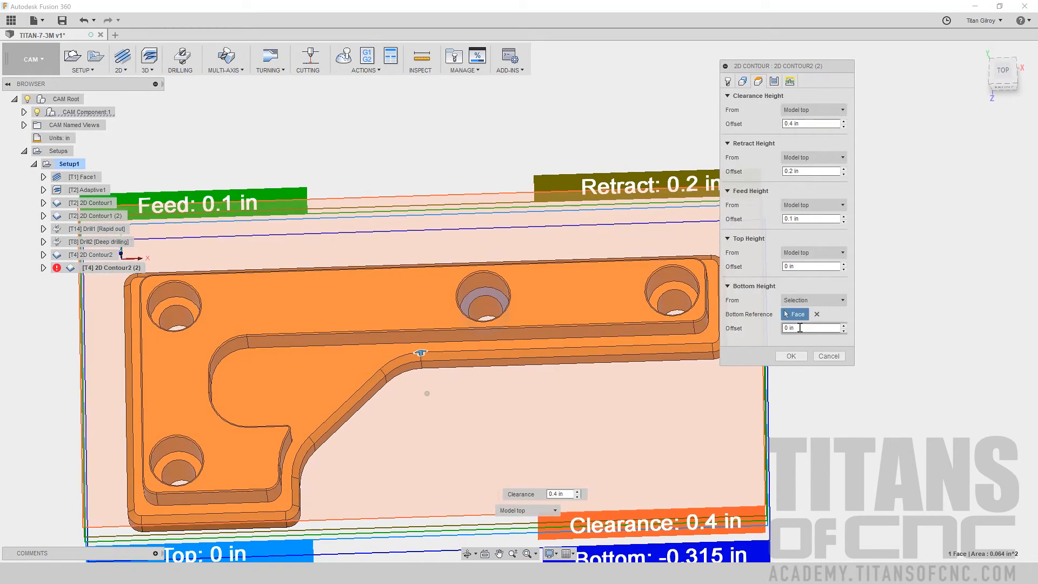
pyautogui.click(774, 81)
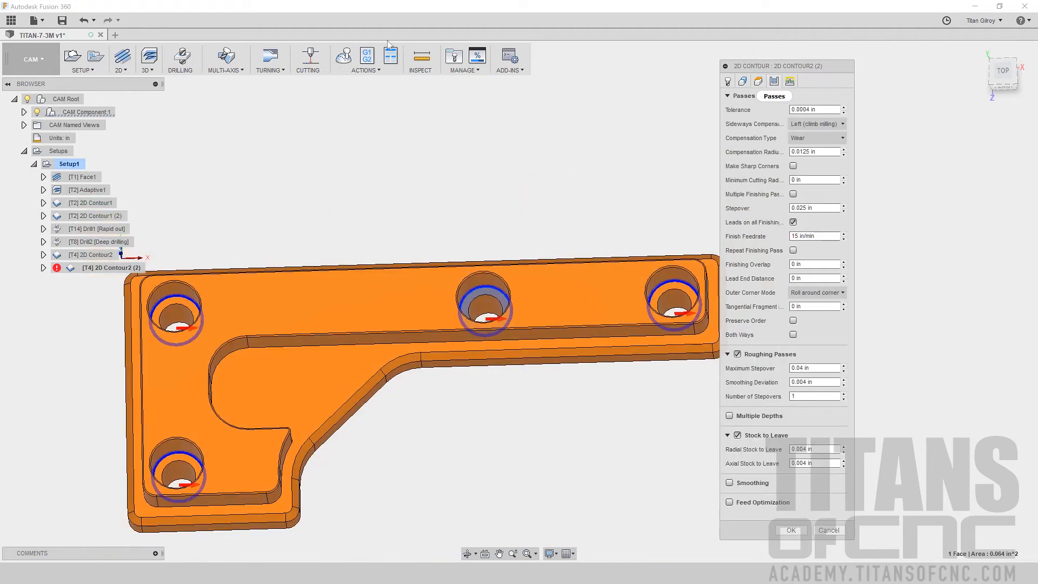
pyautogui.click(737, 354)
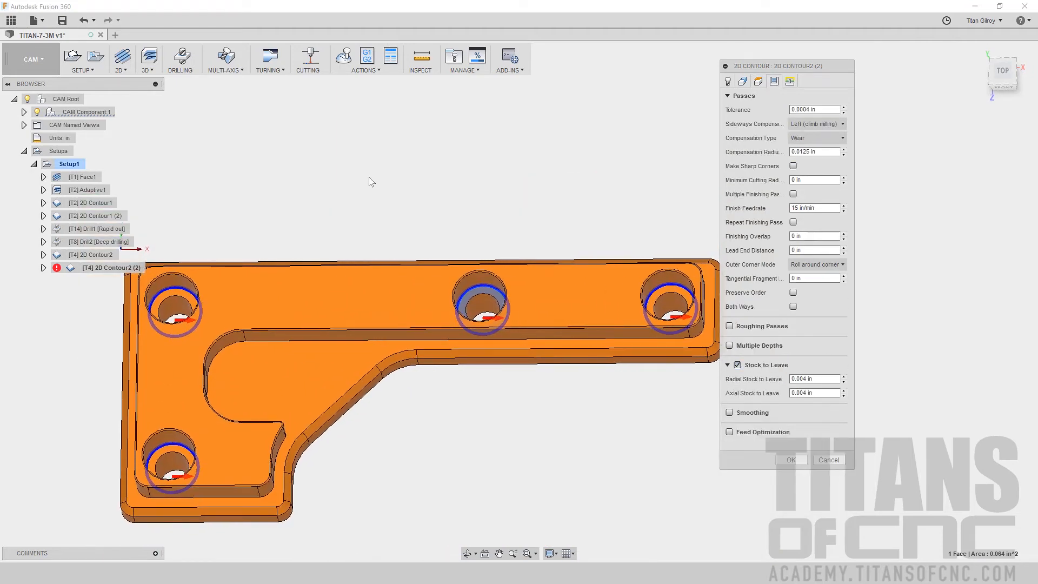
pyautogui.click(738, 365)
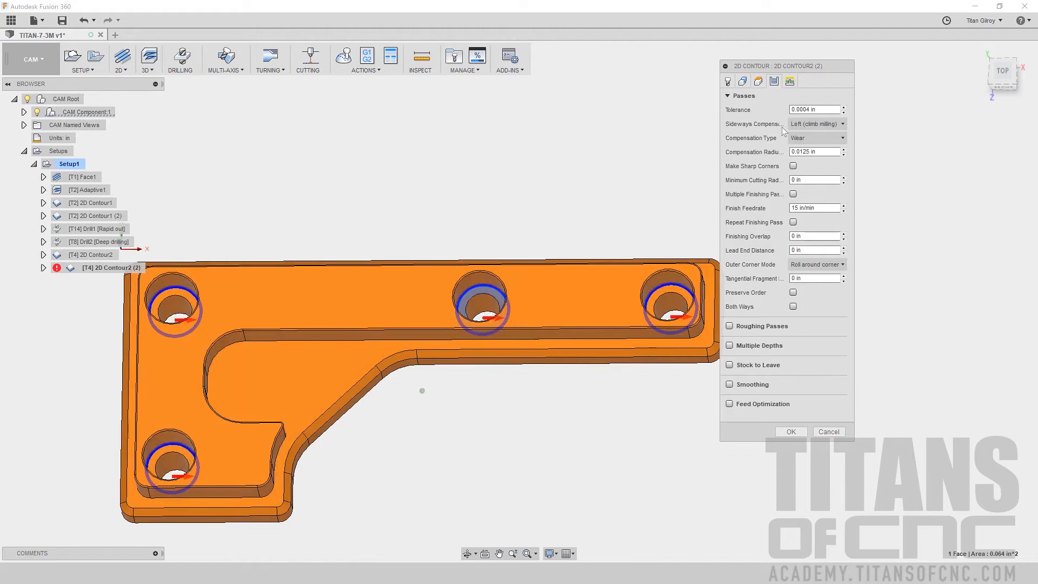
# Step: Set the copied contour's horizontal lead-in radius, linear lead-in distance and vertical lead-in radius to 0.02 in
pyautogui.click(789, 81)
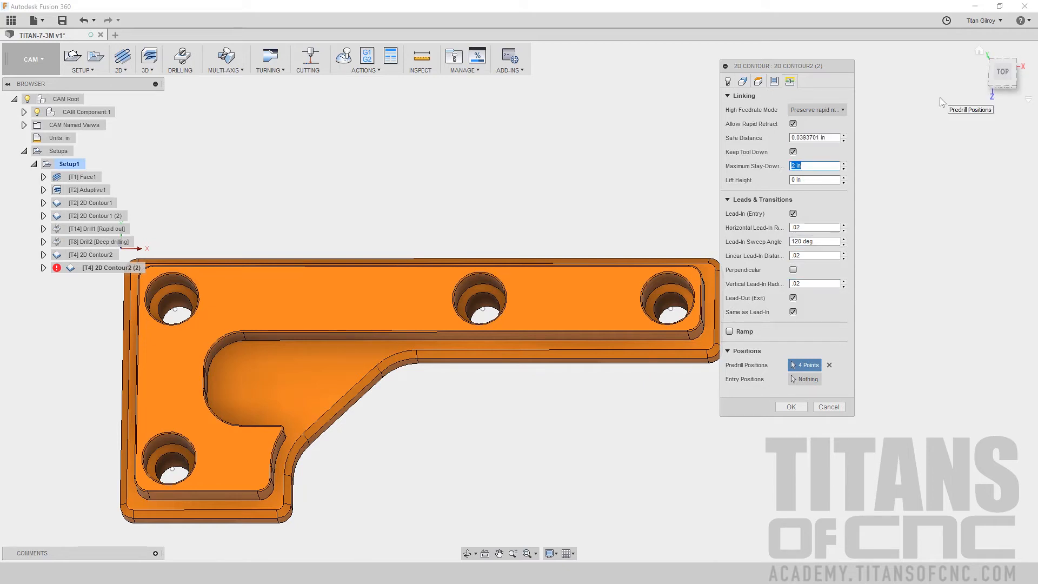
# Step: Accept the copied counterbore contour's settings, generate its toolpath and examine it around the four counterbores
pyautogui.click(790, 407)
pyautogui.scroll(3, 405, 411)
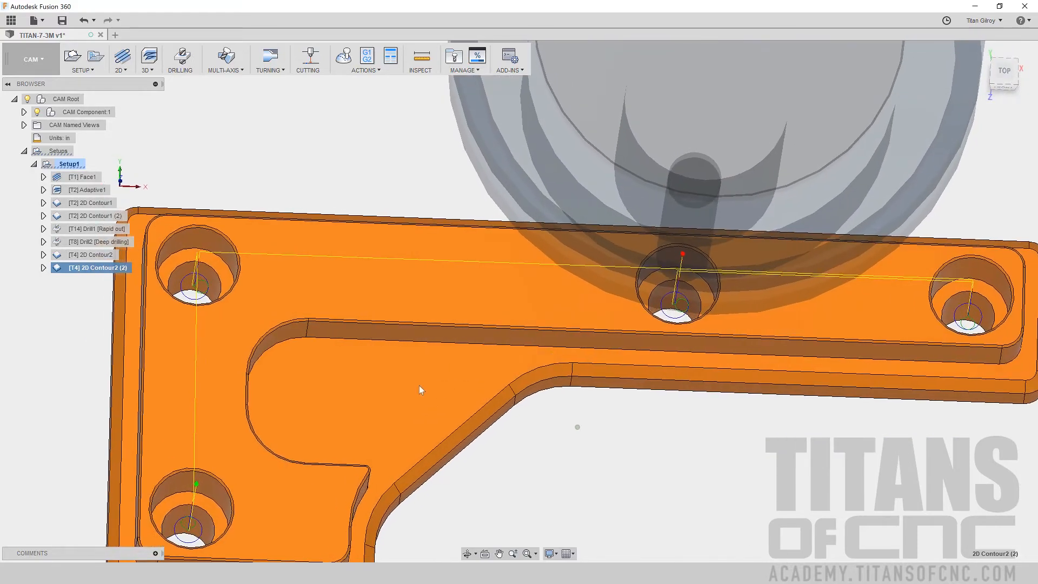
pyautogui.scroll(5, 216, 508)
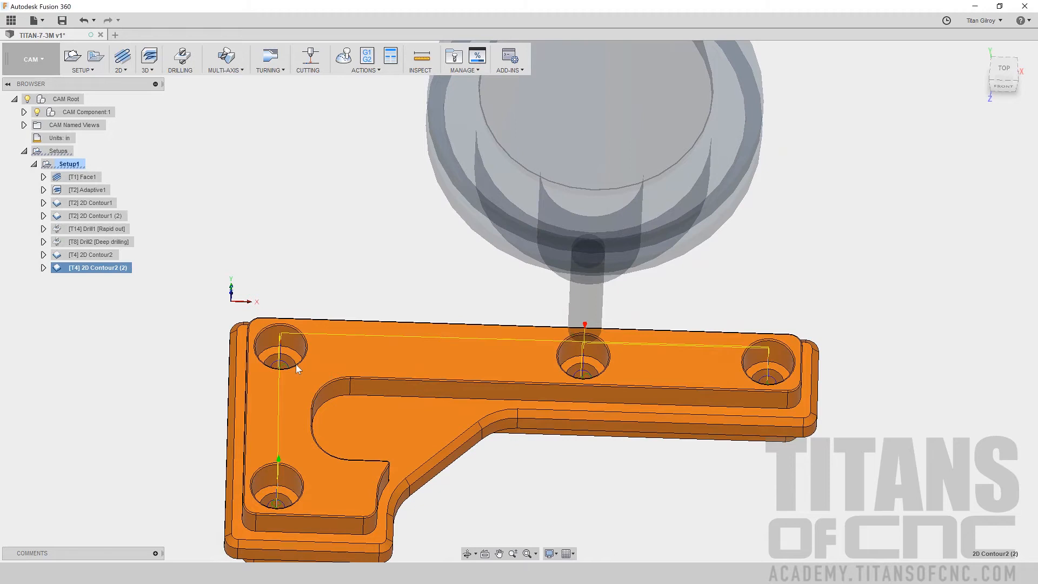
pyautogui.click(113, 257)
pyautogui.keyDown('shift'); pyautogui.moveTo(269, 397); pyautogui.dragTo(340, 369, button='middle'); pyautogui.keyUp('shift')
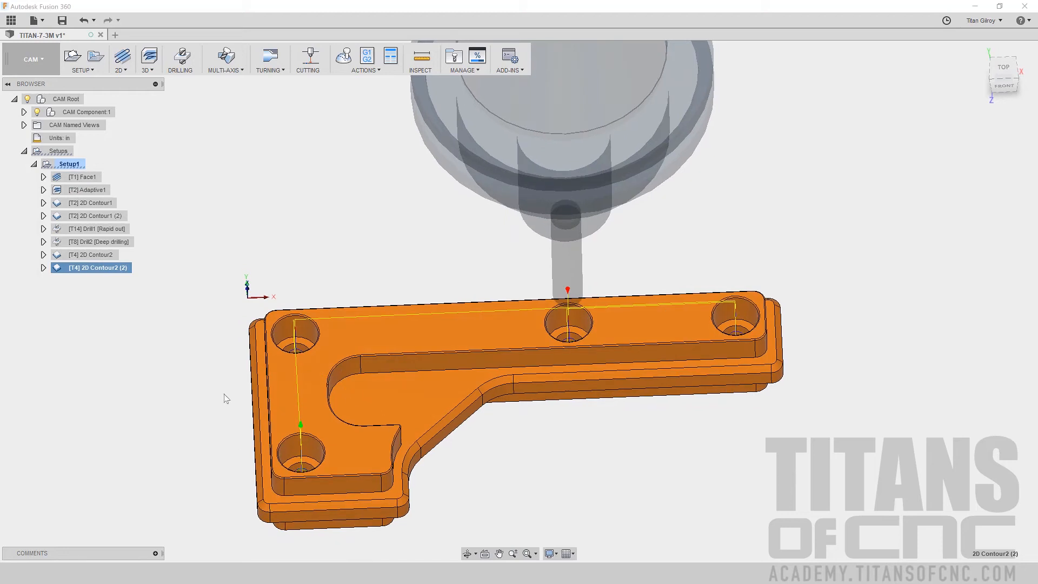
pyautogui.keyDown('shift'); pyautogui.moveTo(382, 410); pyautogui.dragTo(394, 380, button='middle'); pyautogui.keyUp('shift')
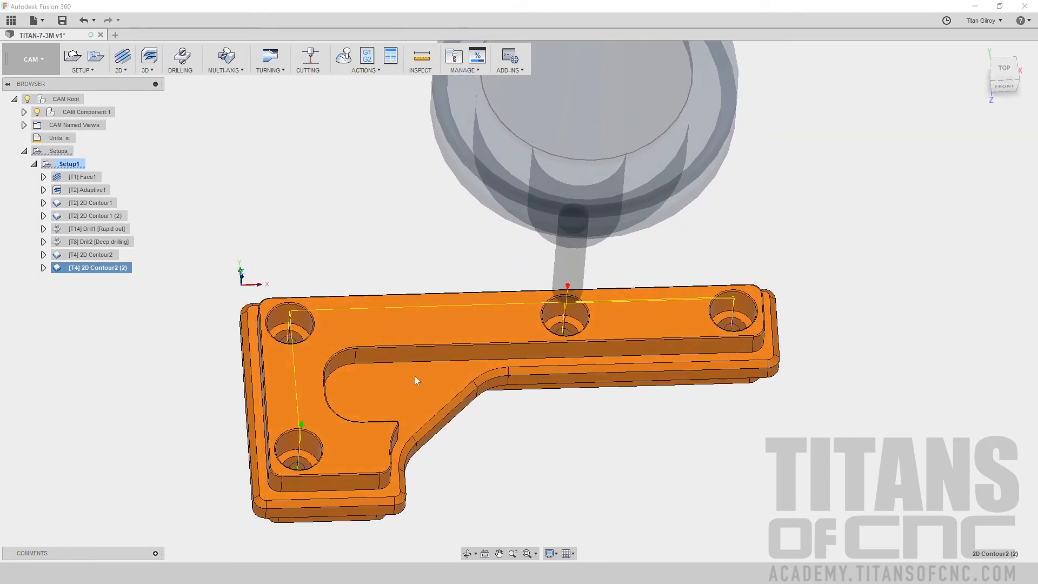
pyautogui.keyDown('shift'); pyautogui.moveTo(418, 365); pyautogui.dragTo(297, 361, button='middle'); pyautogui.keyUp('shift')
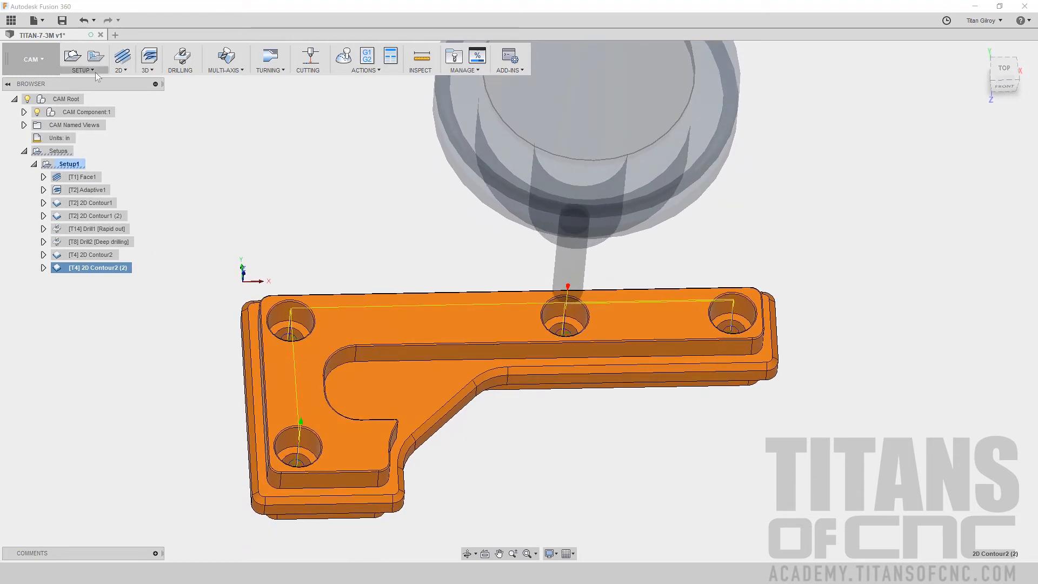
# Step: Create a 2D Chamfer operation using tool 14, the 3/8" chamfer mill from the document library
pyautogui.click(128, 70)
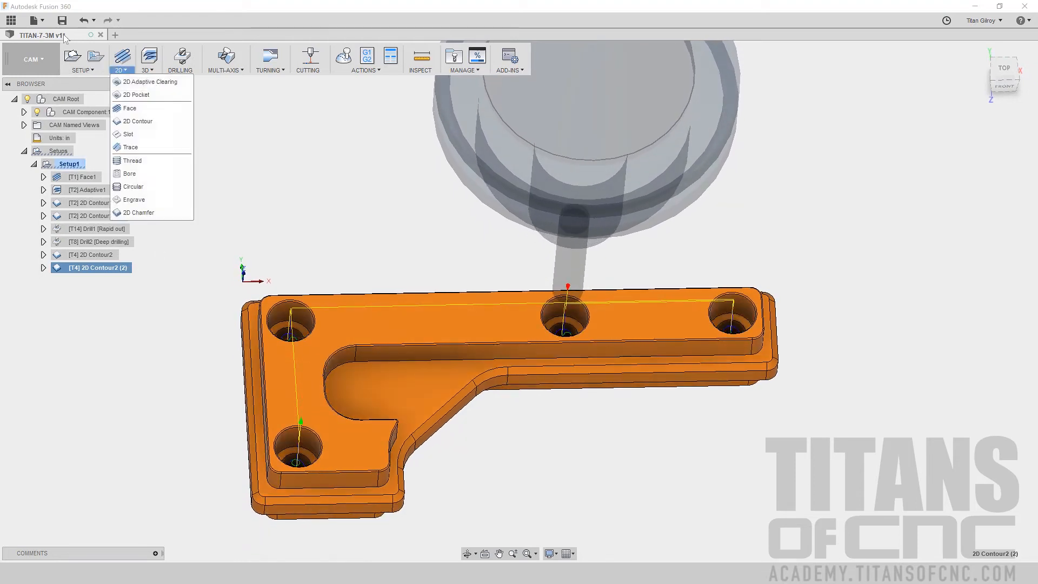
pyautogui.click(146, 214)
pyautogui.click(799, 110)
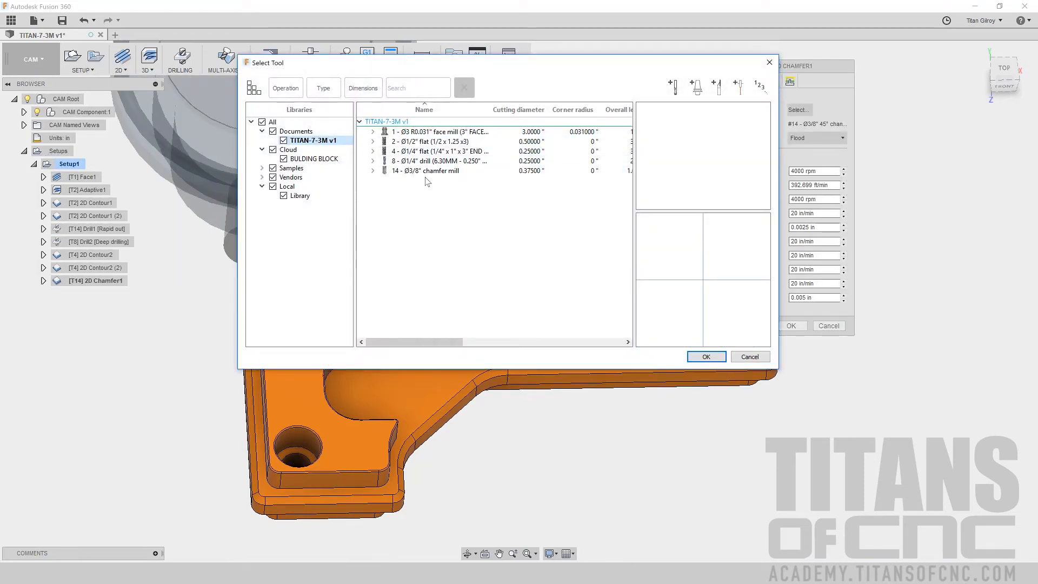
pyautogui.click(426, 171)
pyautogui.click(704, 358)
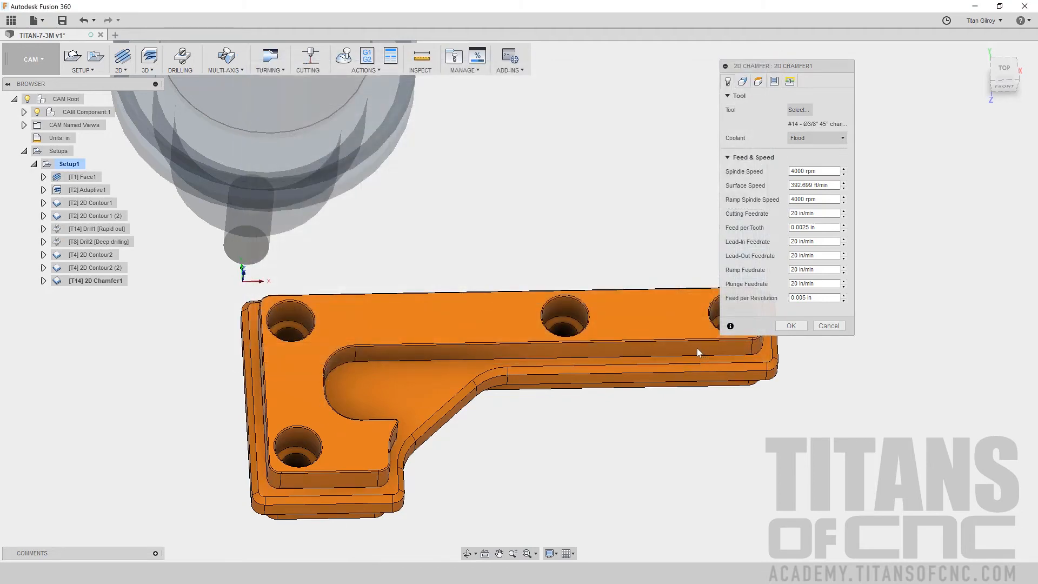
# Step: Select the top face's outer profile edge and the upper edges of all four counterbores as chamfer contours
pyautogui.keyDown('shift'); pyautogui.moveTo(700, 350); pyautogui.dragTo(670, 298, button='middle'); pyautogui.keyUp('shift')
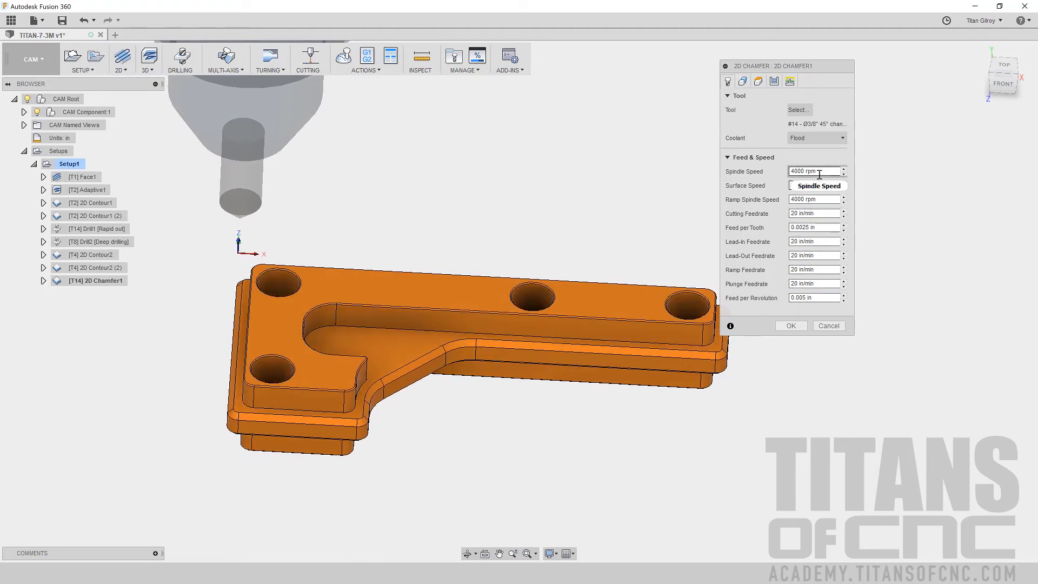
pyautogui.click(743, 82)
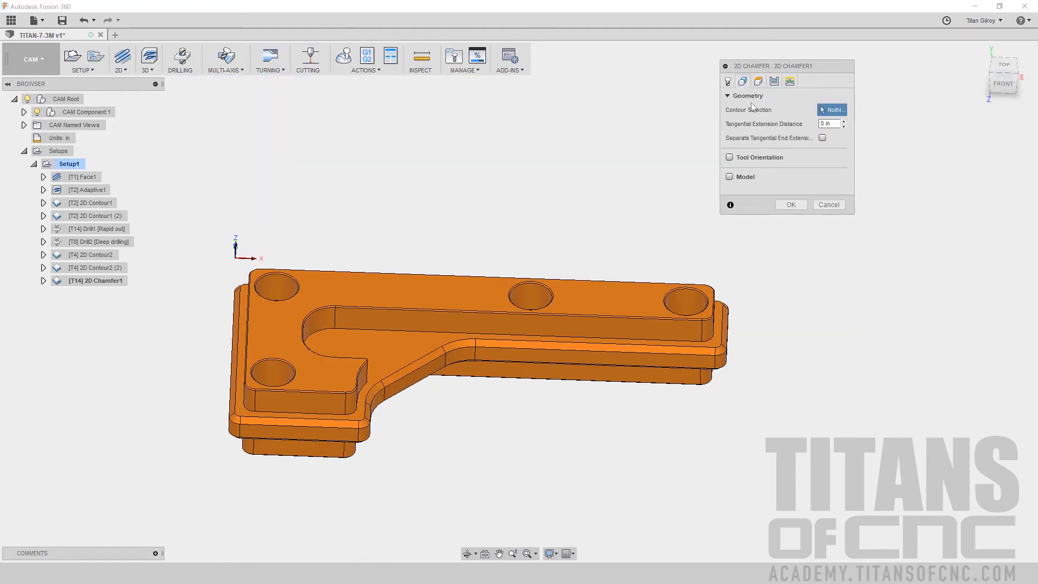
pyautogui.scroll(5, 319, 389)
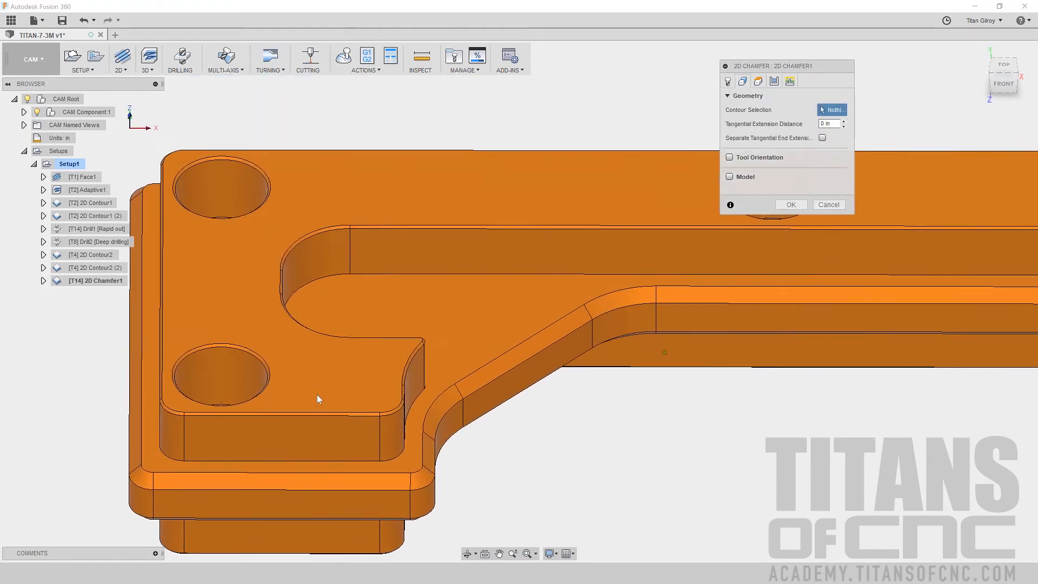
pyautogui.scroll(3, 317, 395)
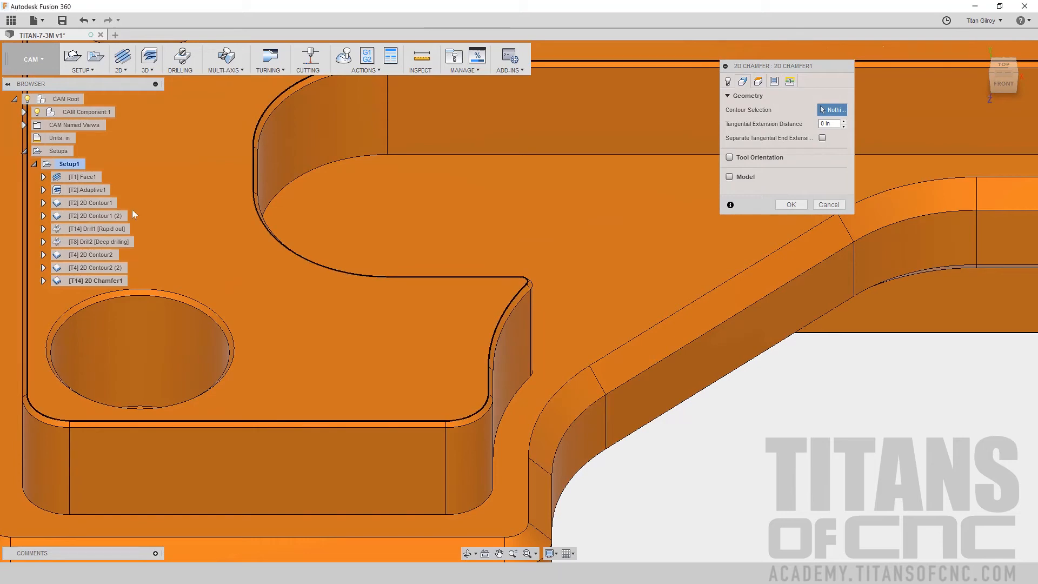
pyautogui.click(232, 421)
pyautogui.click(232, 354)
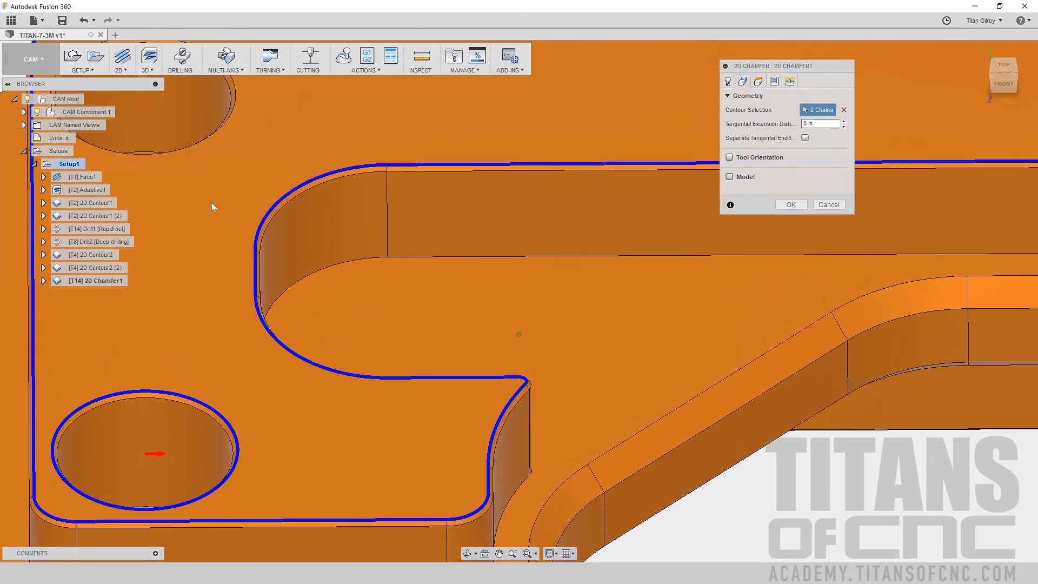
pyautogui.click(233, 129)
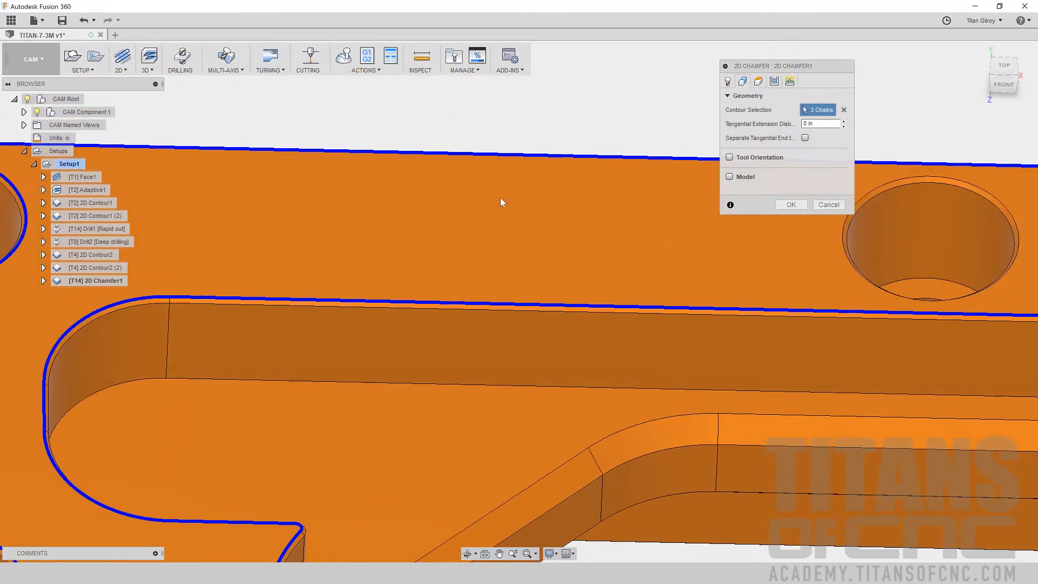
pyautogui.click(513, 282)
pyautogui.click(936, 273)
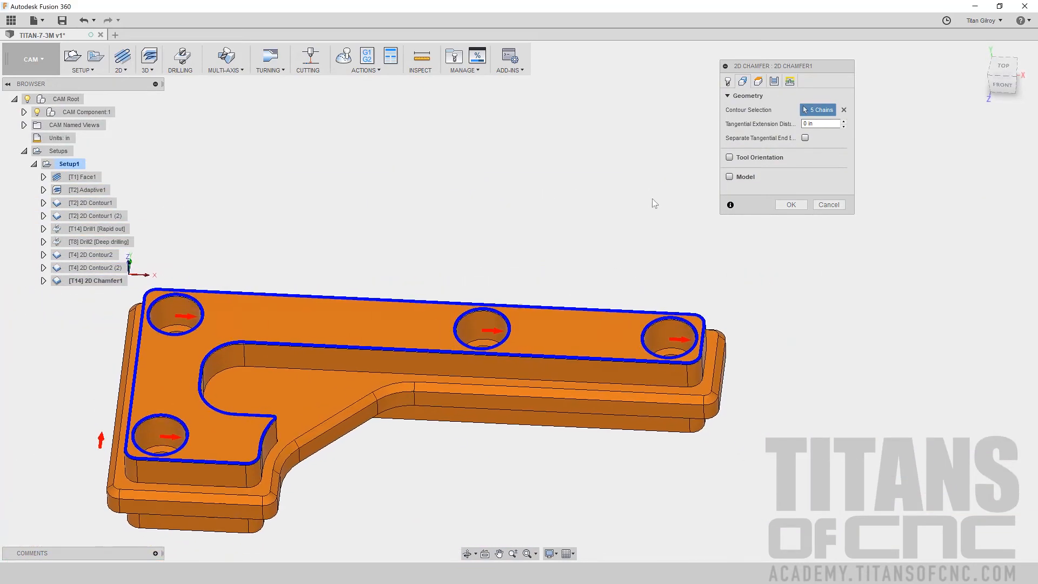
# Step: Review the chamfer's heights and set the chamfer width to 0, keeping the tip offset and clearance
pyautogui.click(759, 83)
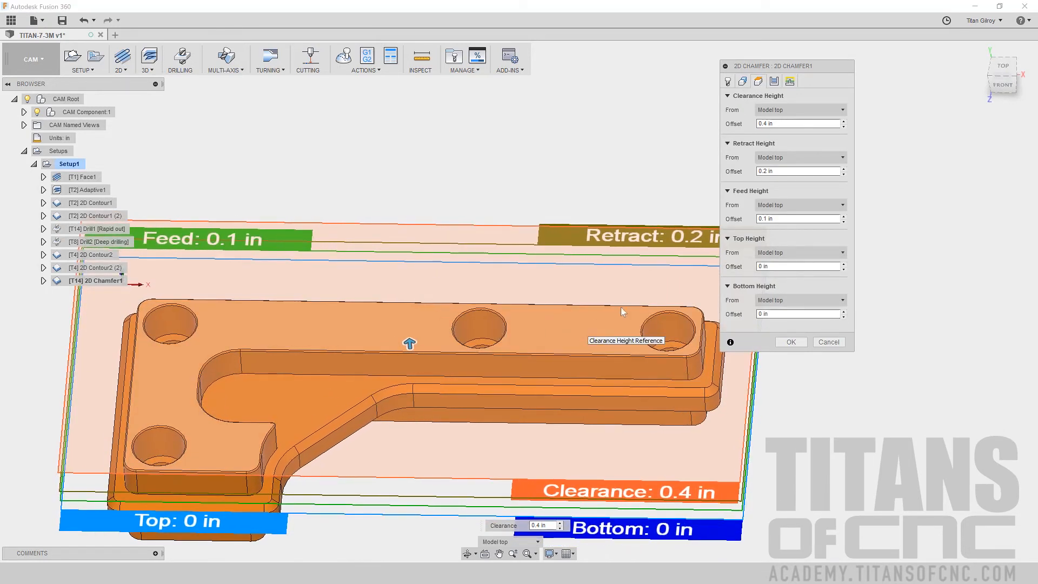
pyautogui.click(773, 81)
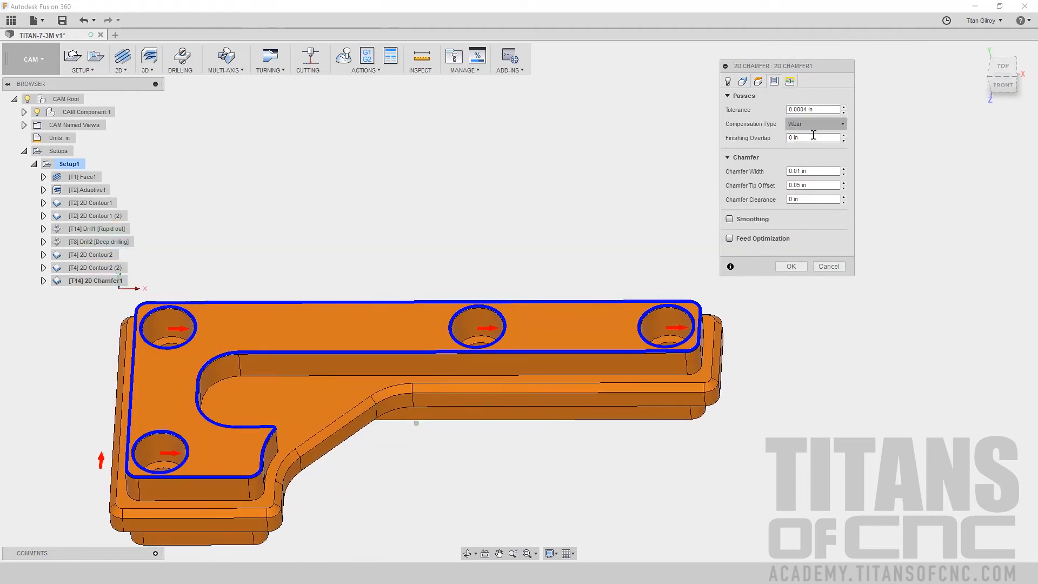
pyautogui.click(822, 170)
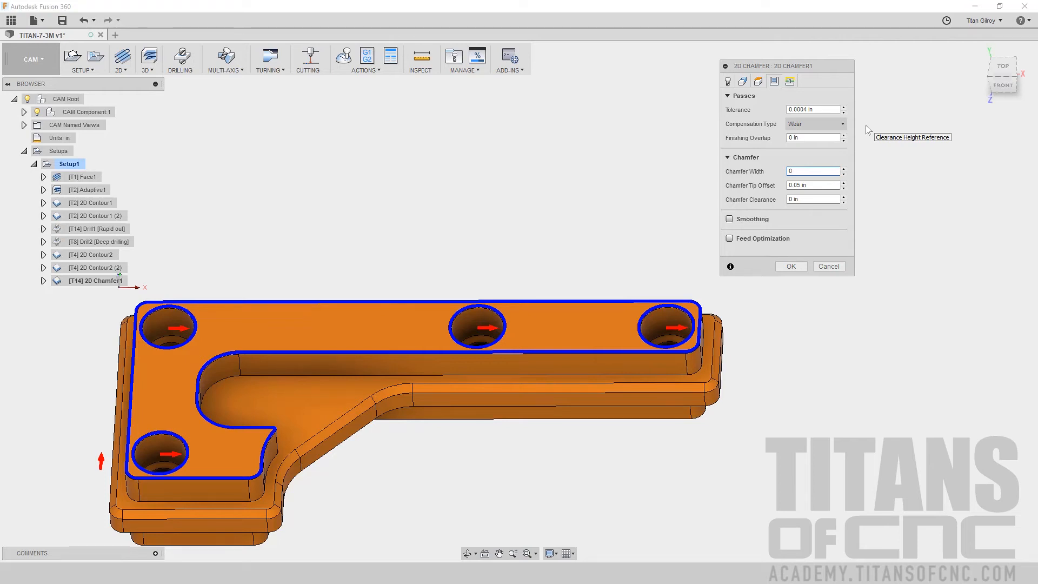
pyautogui.press('Tab')
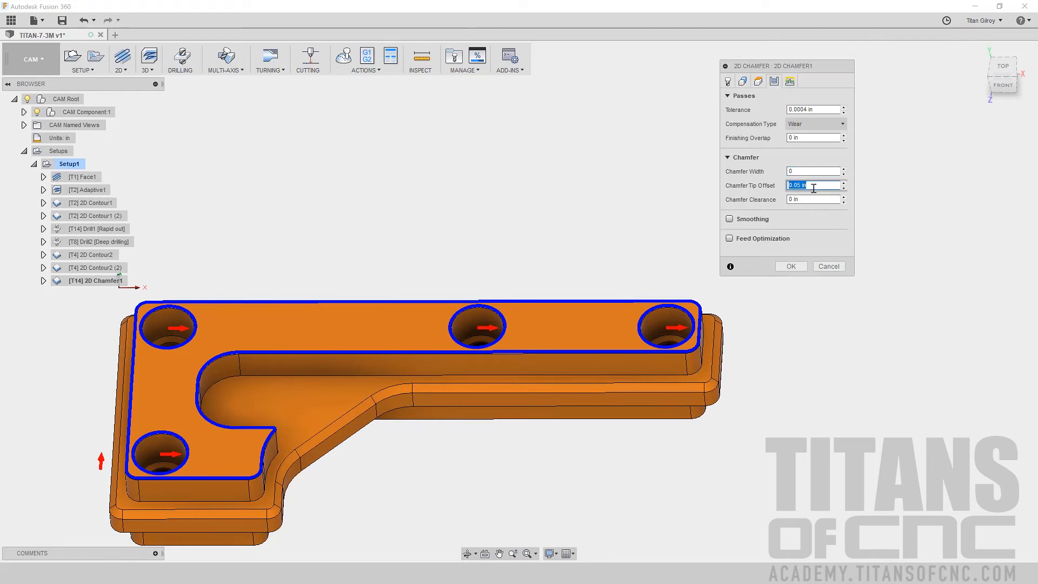
pyautogui.press('Tab')
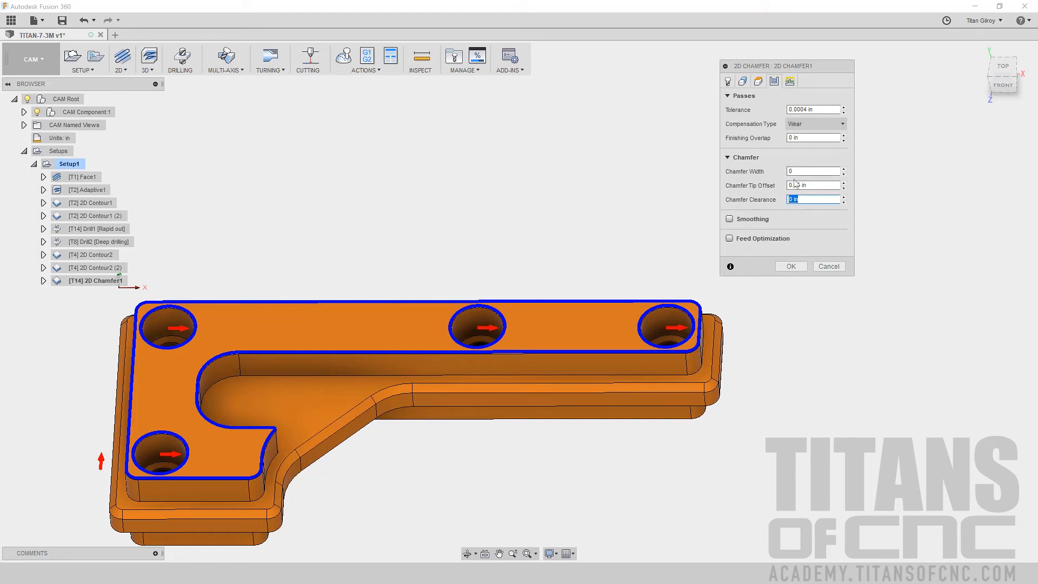
# Step: Set the chamfer's horizontal lead-in radius, linear lead-in distance and vertical lead-in radius to 0.05 in and generate the toolpath
pyautogui.click(789, 84)
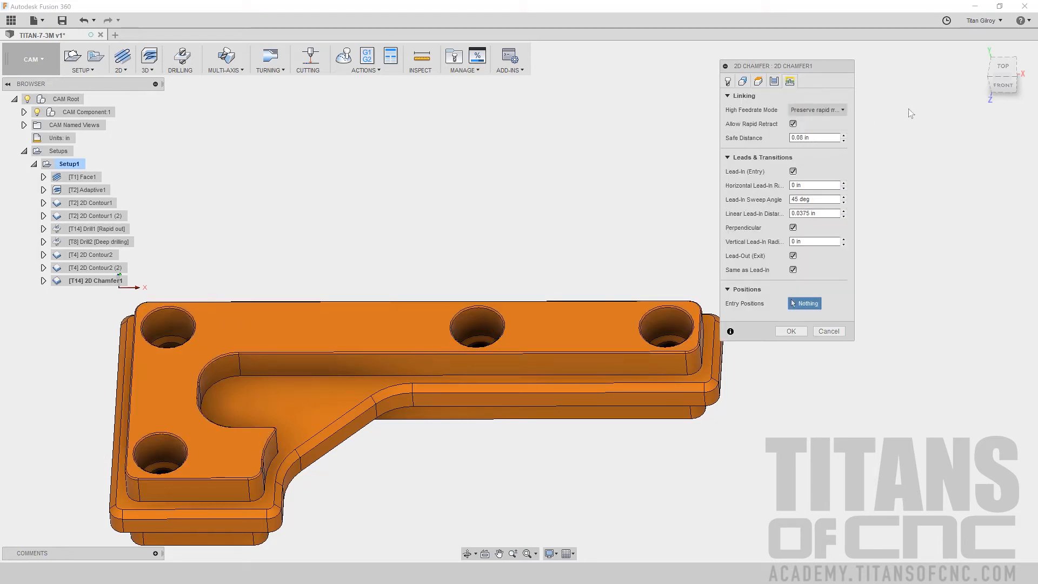
pyautogui.click(831, 137)
pyautogui.press('Tab')
pyautogui.press('Tab')
pyautogui.write('.05')
pyautogui.press('Tab')
pyautogui.press('Tab')
pyautogui.write('.')
pyautogui.press('Tab')
pyautogui.press('Tab')
pyautogui.press('Tab')
pyautogui.press('Tab')
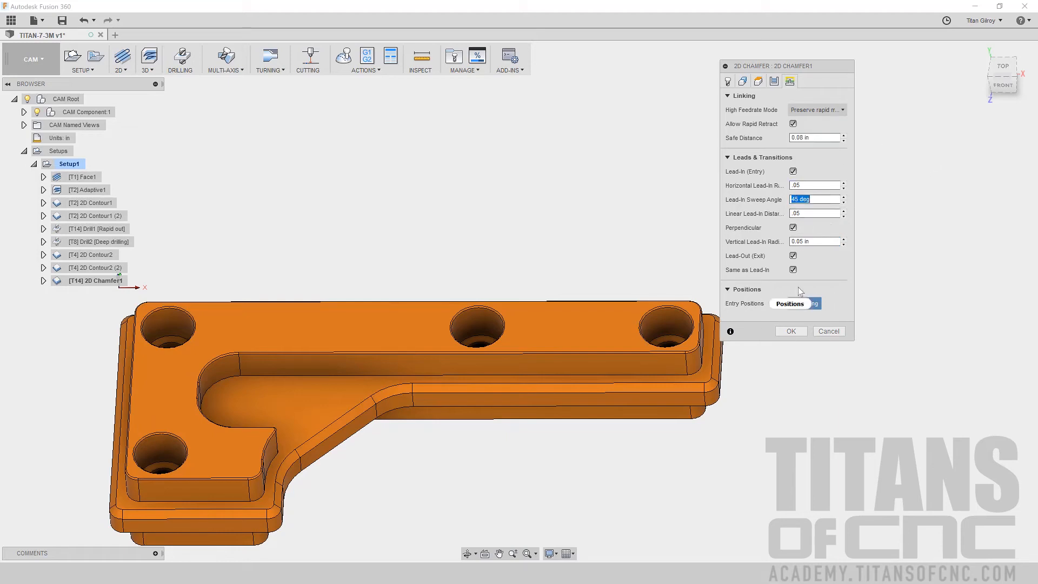
pyautogui.click(779, 332)
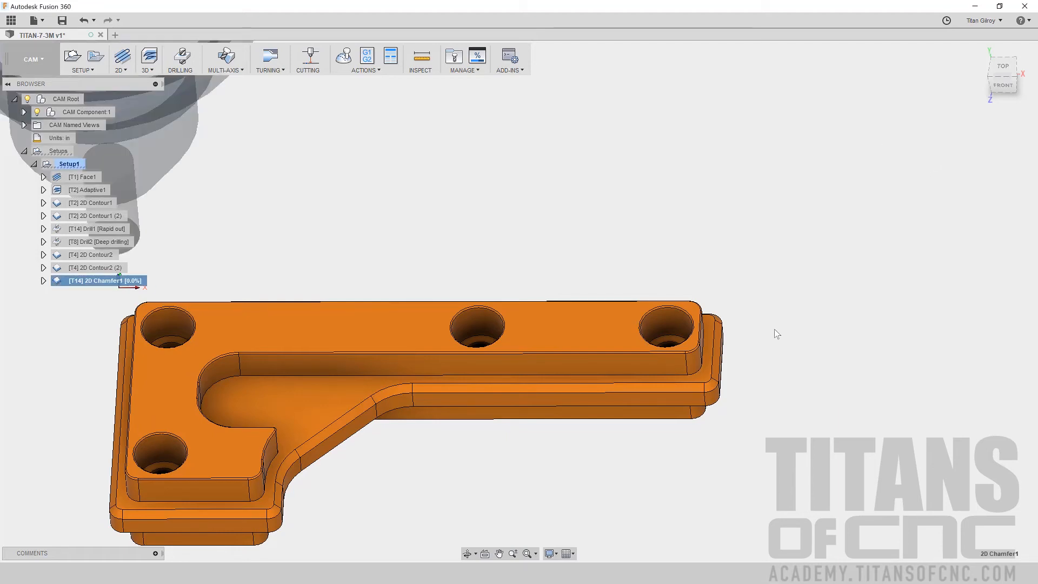
# Step: Examine the chamfer toolpath's entry and exit moves along the outer profile and in the counterbores
pyautogui.scroll(10, 469, 376)
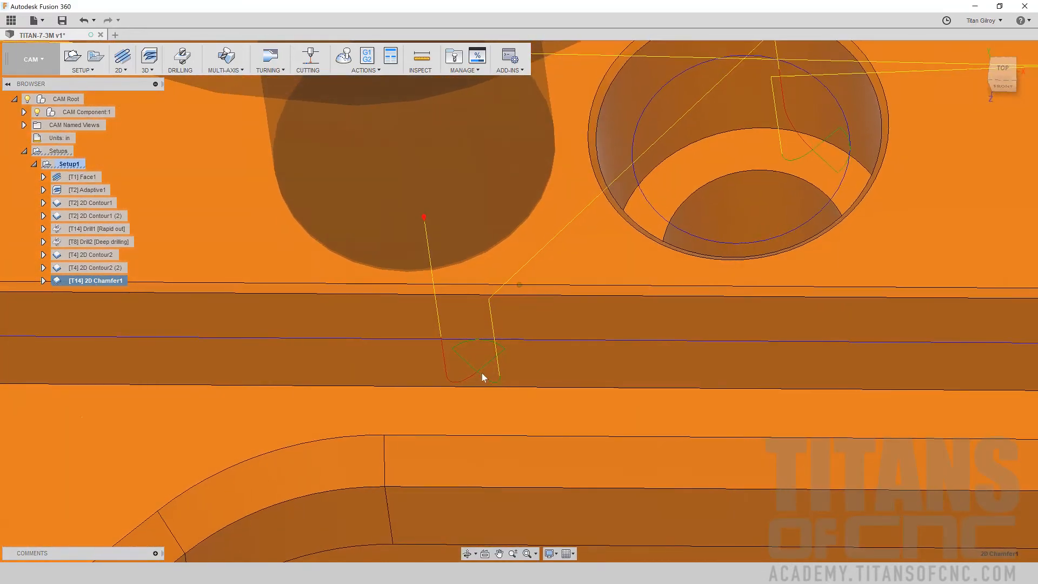
pyautogui.keyDown('shift'); pyautogui.moveTo(482, 377); pyautogui.dragTo(445, 275, button='middle'); pyautogui.keyUp('shift')
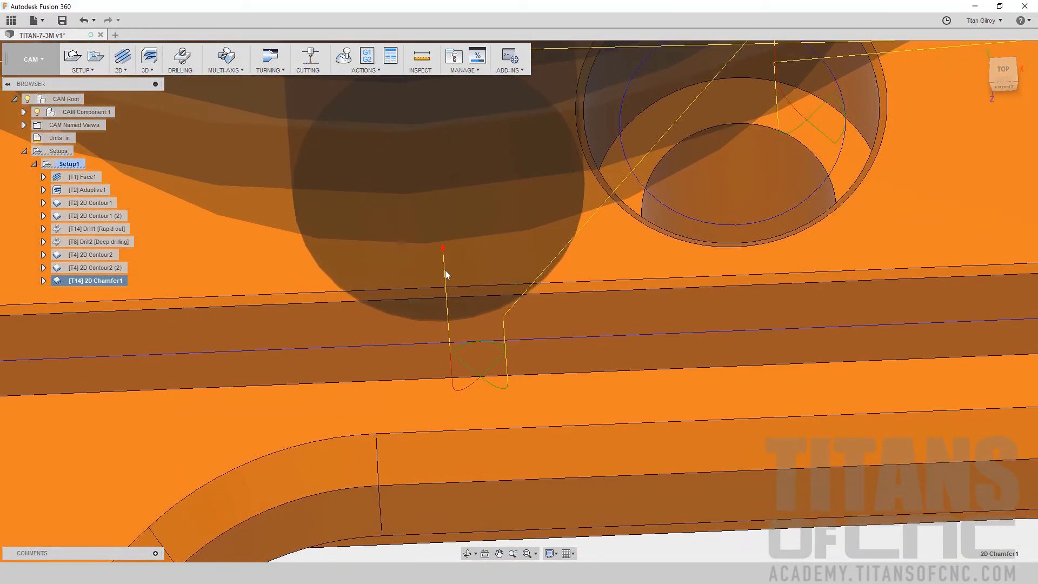
pyautogui.moveTo(494, 365)
pyautogui.keyDown('shift'); pyautogui.mouseDown(button='middle')
pyautogui.moveTo(507, 350)
pyautogui.moveTo(462, 343)
pyautogui.mouseUp(button='middle'); pyautogui.keyUp('shift')
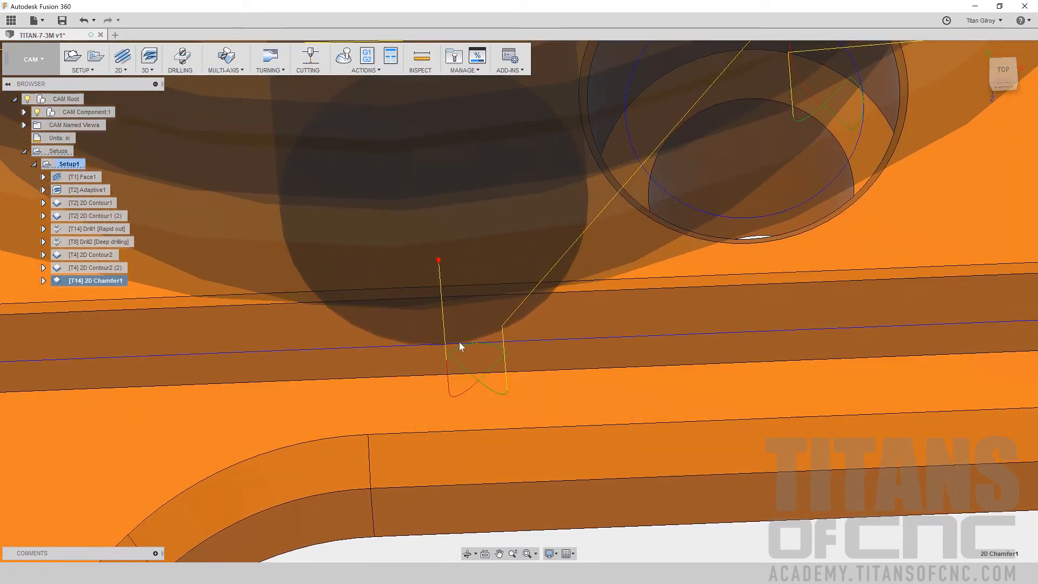
pyautogui.keyDown('shift'); pyautogui.moveTo(400, 234); pyautogui.dragTo(688, 269, button='middle'); pyautogui.keyUp('shift')
pyautogui.scroll(-8, 688, 270)
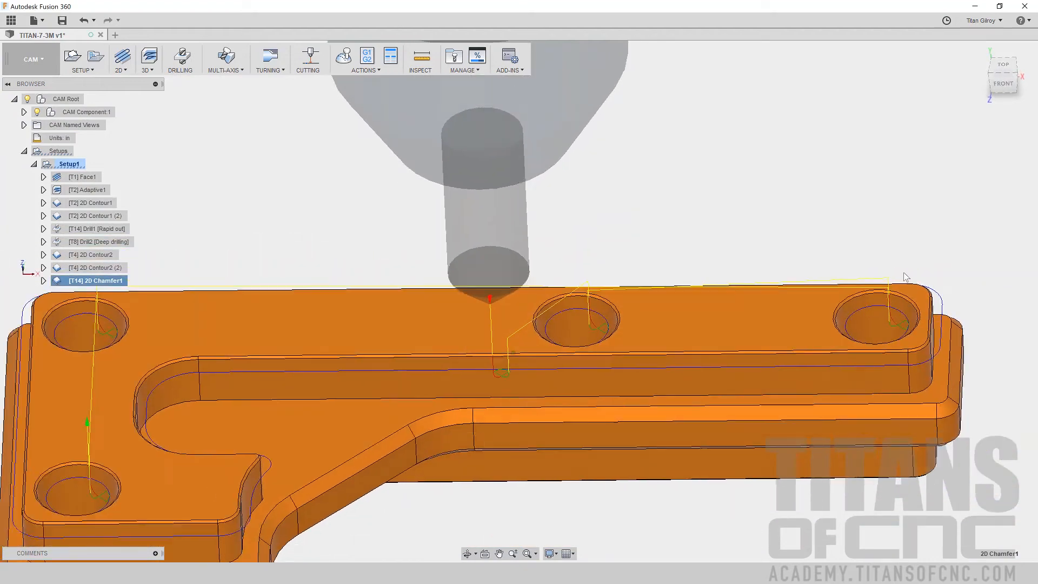
pyautogui.moveTo(308, 347)
pyautogui.keyDown('shift'); pyautogui.mouseDown(button='middle')
pyautogui.moveTo(398, 387)
pyautogui.moveTo(413, 377)
pyautogui.moveTo(381, 374)
pyautogui.moveTo(387, 363)
pyautogui.mouseUp(button='middle'); pyautogui.keyUp('shift')
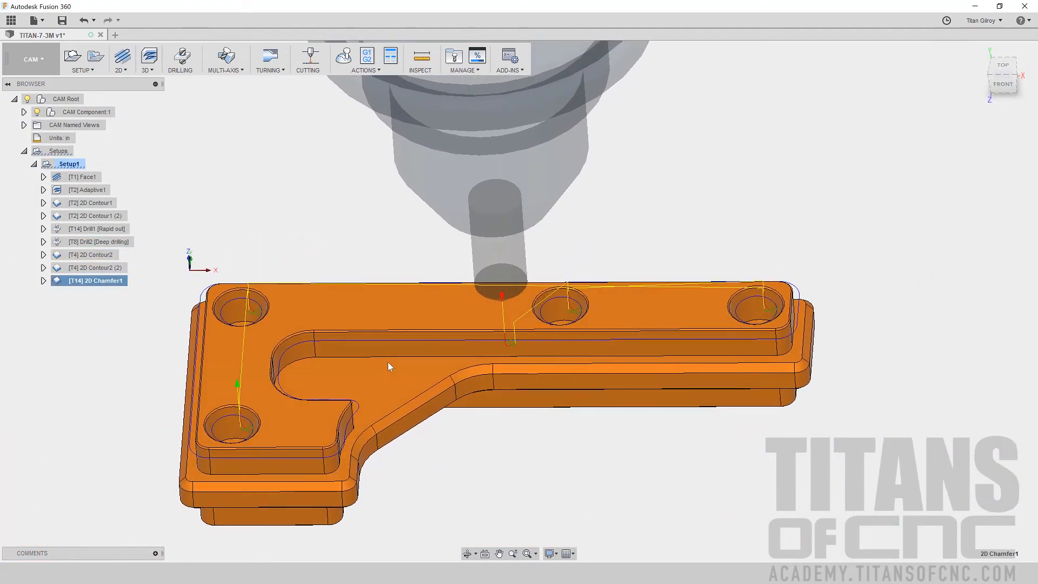
pyautogui.keyDown('shift'); pyautogui.moveTo(387, 401); pyautogui.dragTo(357, 438, button='middle'); pyautogui.keyUp('shift')
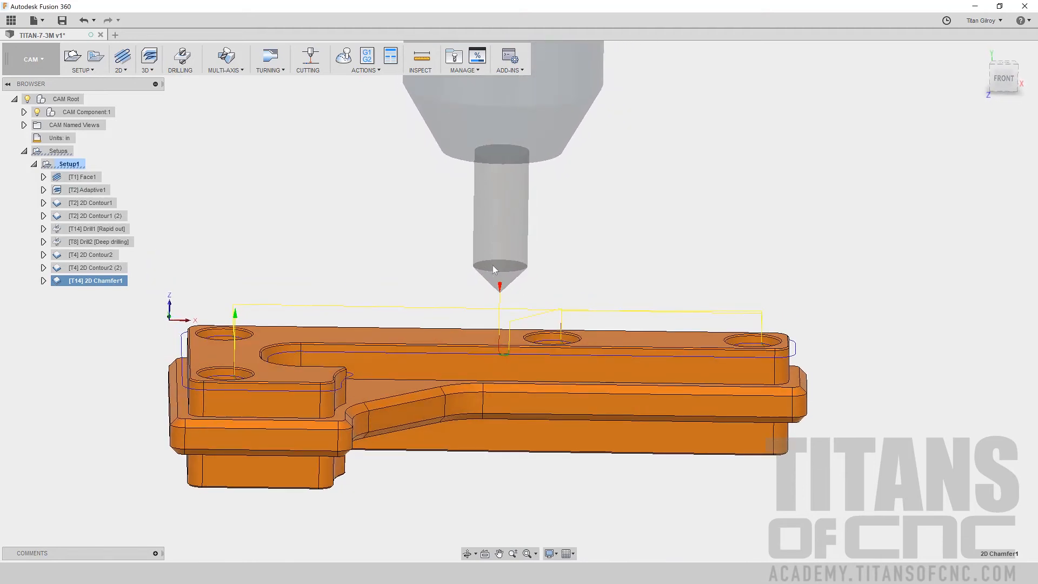
# Step: Duplicate the 2D Chamfer1 operation and open the copy for editing
pyautogui.rightClick(95, 283)
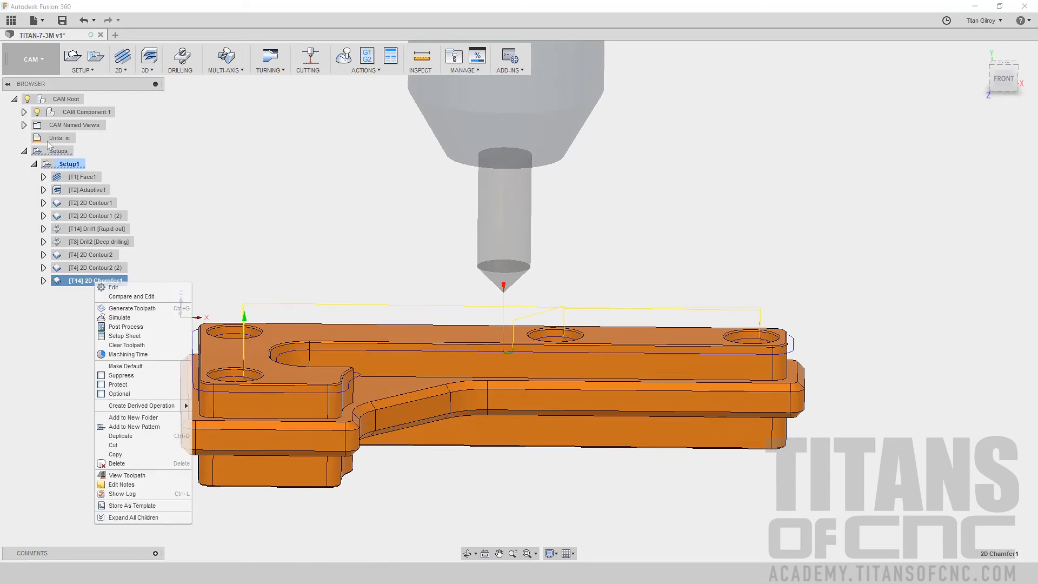
pyautogui.click(139, 436)
pyautogui.click(92, 293)
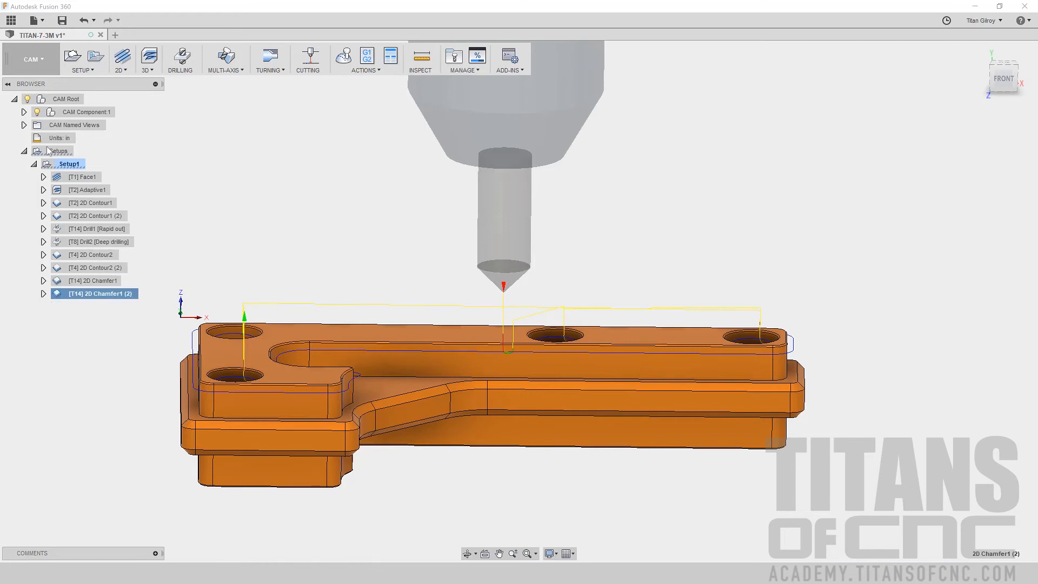
pyautogui.rightClick(94, 294)
pyautogui.click(113, 298)
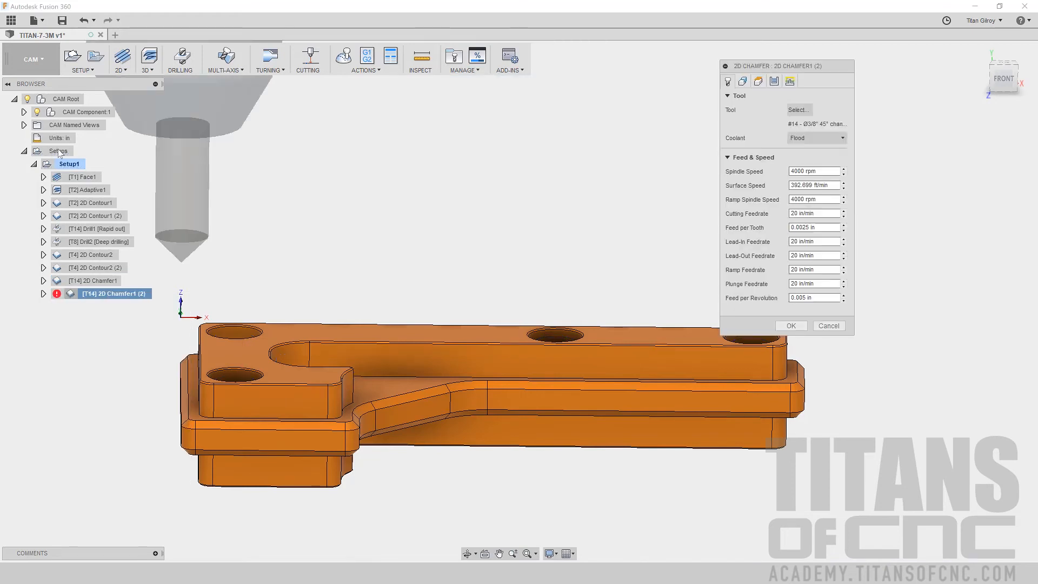
# Step: Set the copied chamfer's cutting, lead-in, lead-out and ramp feedrates to 15 in/min and the plunge feedrate to 100 in/min
pyautogui.click(822, 213)
pyautogui.moveTo(823, 214); pyautogui.dragTo(775, 215)
pyautogui.write('15.')
pyautogui.press('Tab')
pyautogui.write('15.')
pyautogui.press('Tab')
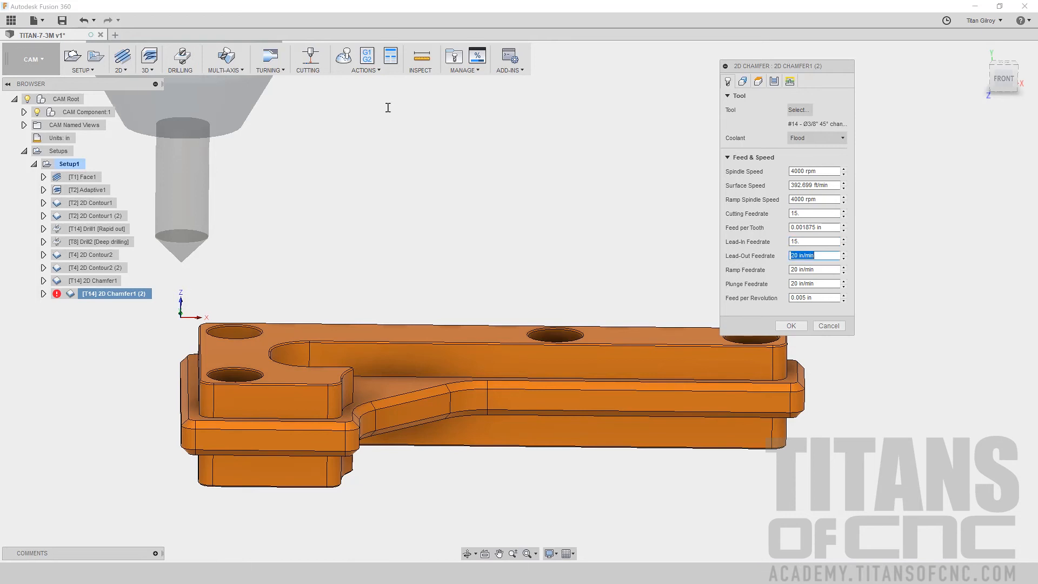
pyautogui.write('15.')
pyautogui.press('Tab')
pyautogui.write('15')
pyautogui.press('Tab')
pyautogui.write('100')
pyautogui.press('Tab')
pyautogui.press('Tab')
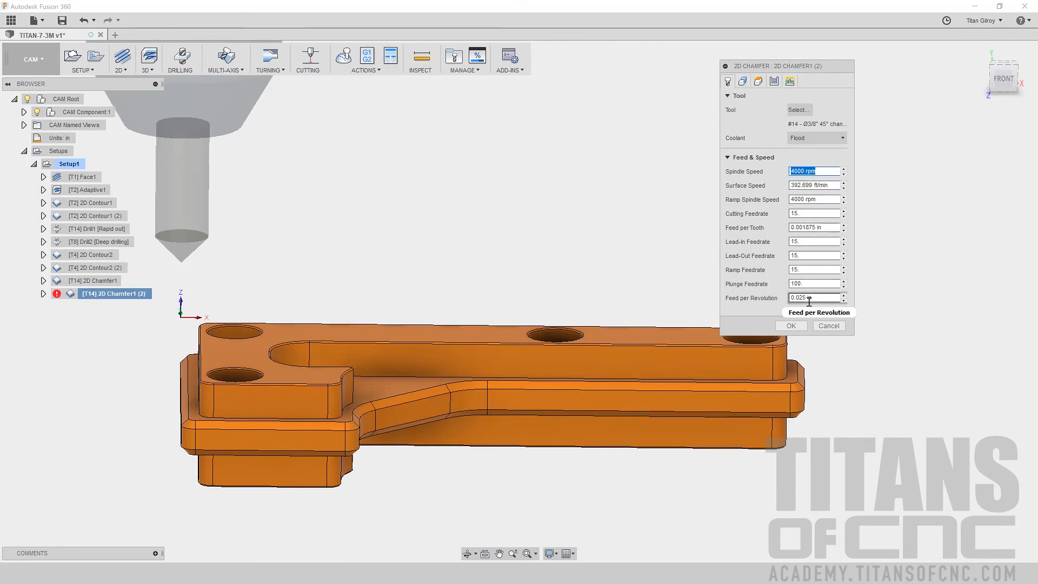
# Step: Replace the copied chamfer's contour selection with the edge chain around the lower ledge of the bracket
pyautogui.click(742, 81)
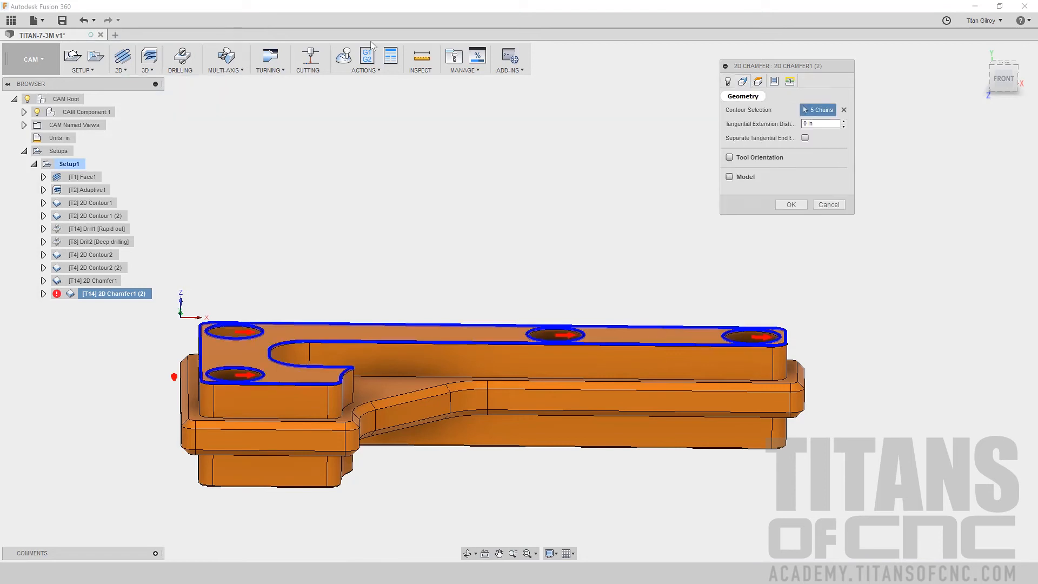
pyautogui.click(843, 109)
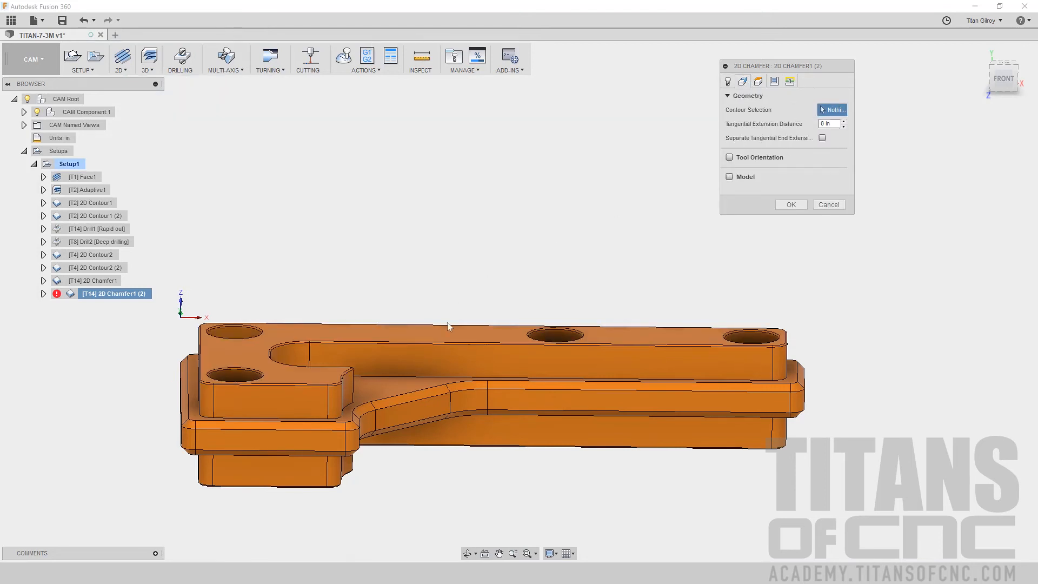
pyautogui.click(411, 391)
pyautogui.keyDown('shift'); pyautogui.moveTo(435, 387); pyautogui.dragTo(422, 409, button='middle'); pyautogui.keyUp('shift')
pyautogui.keyDown('shift'); pyautogui.moveTo(562, 342); pyautogui.dragTo(633, 290, button='middle'); pyautogui.keyUp('shift')
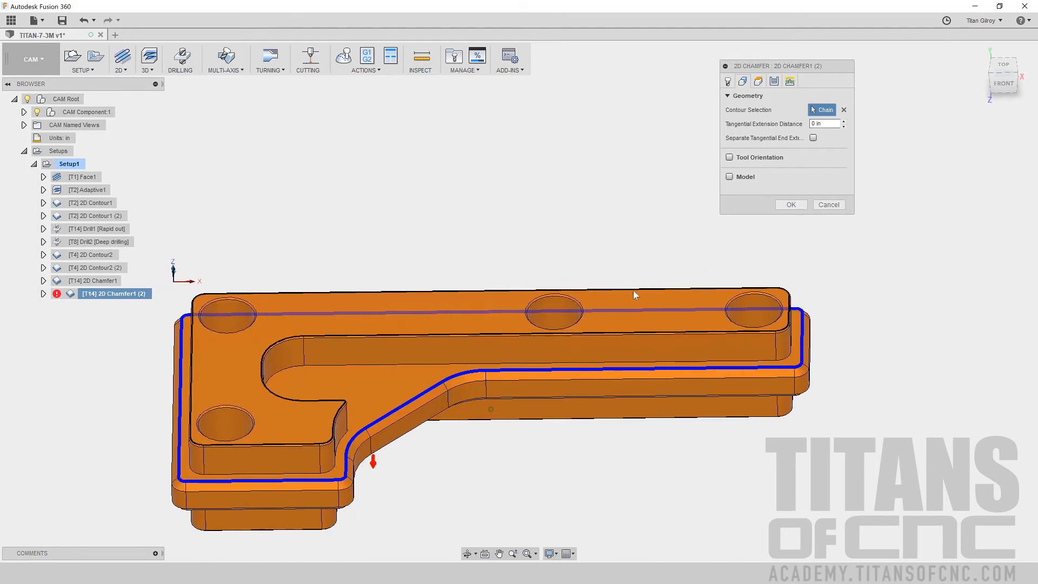
# Step: Set the chamfer's bottom height reference to Selection, using the flat face of the lower ledge
pyautogui.click(759, 82)
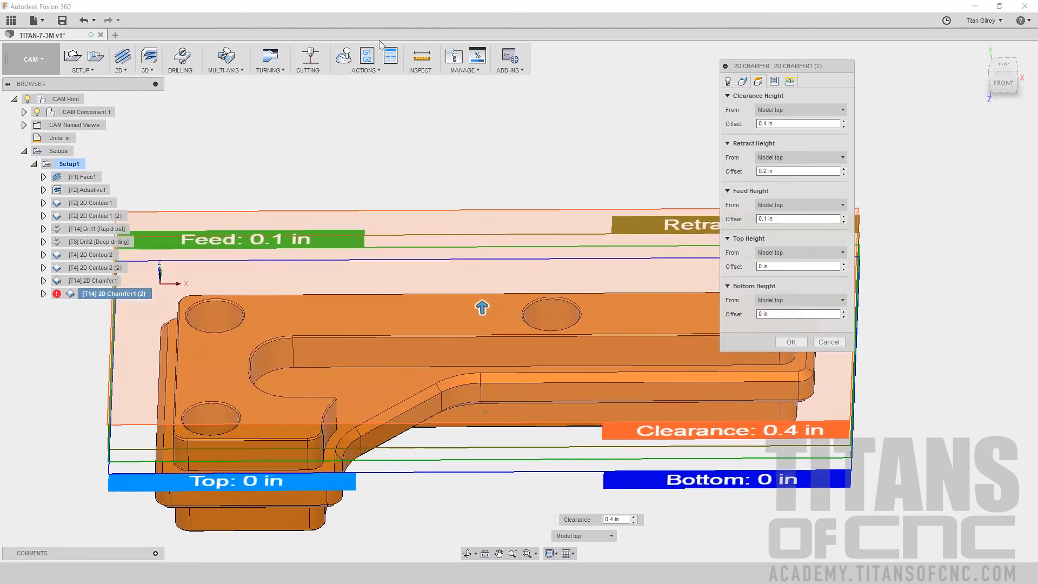
pyautogui.click(803, 301)
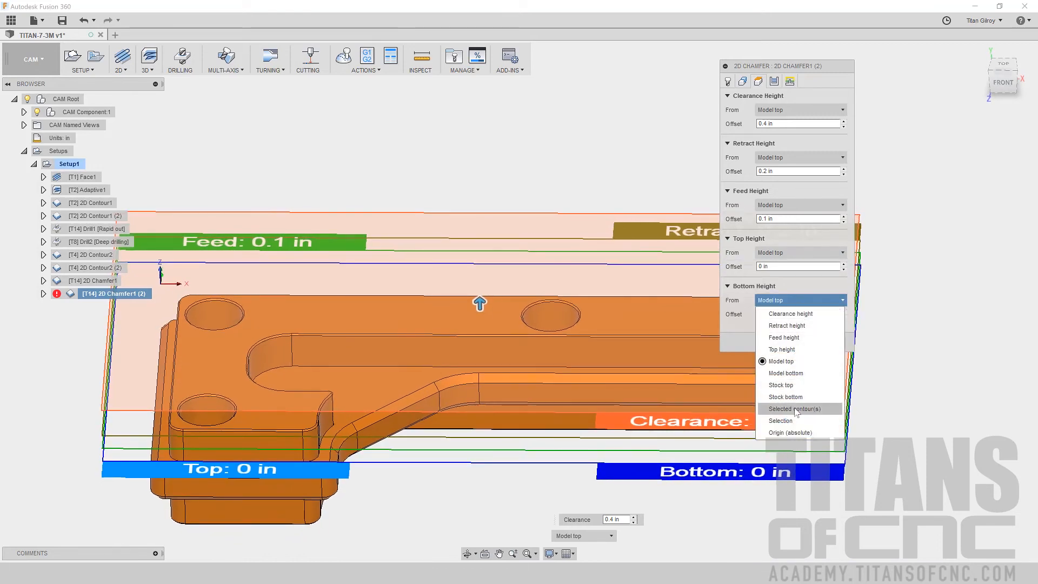
pyautogui.click(792, 421)
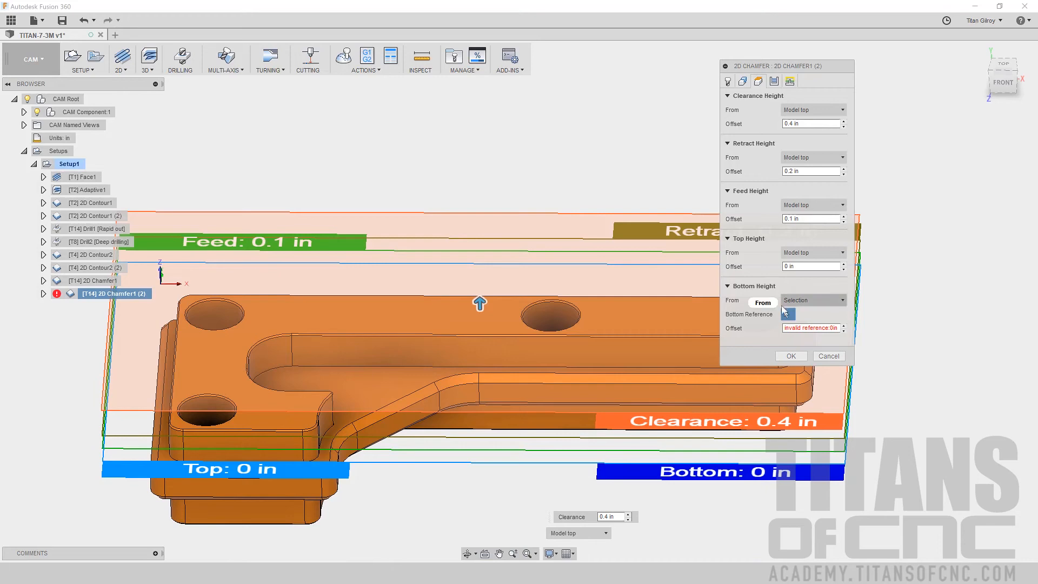
pyautogui.click(350, 380)
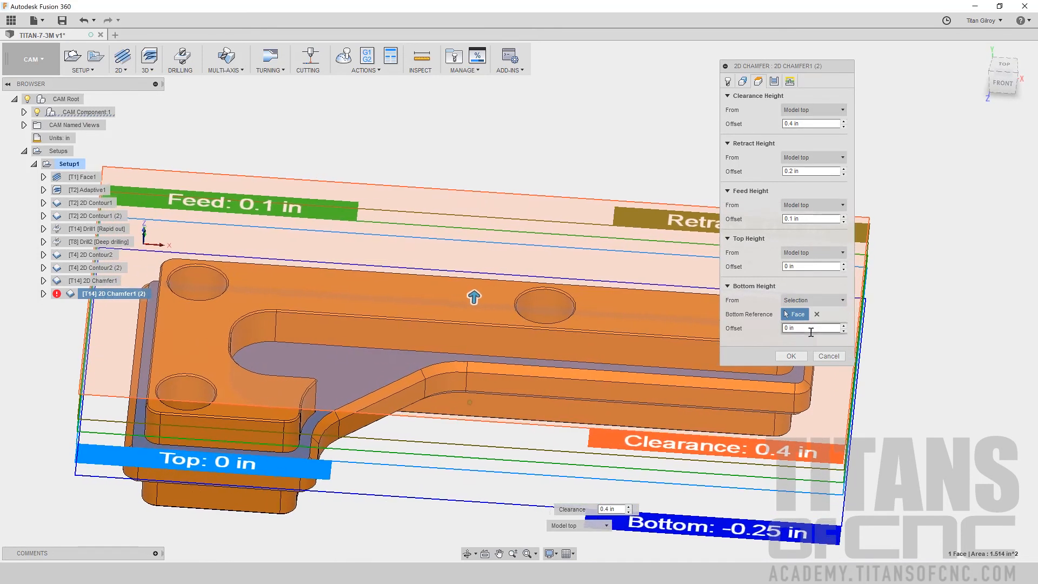
# Step: Set the chamfer tip offset of the copied operation to 0.175 in
pyautogui.click(789, 82)
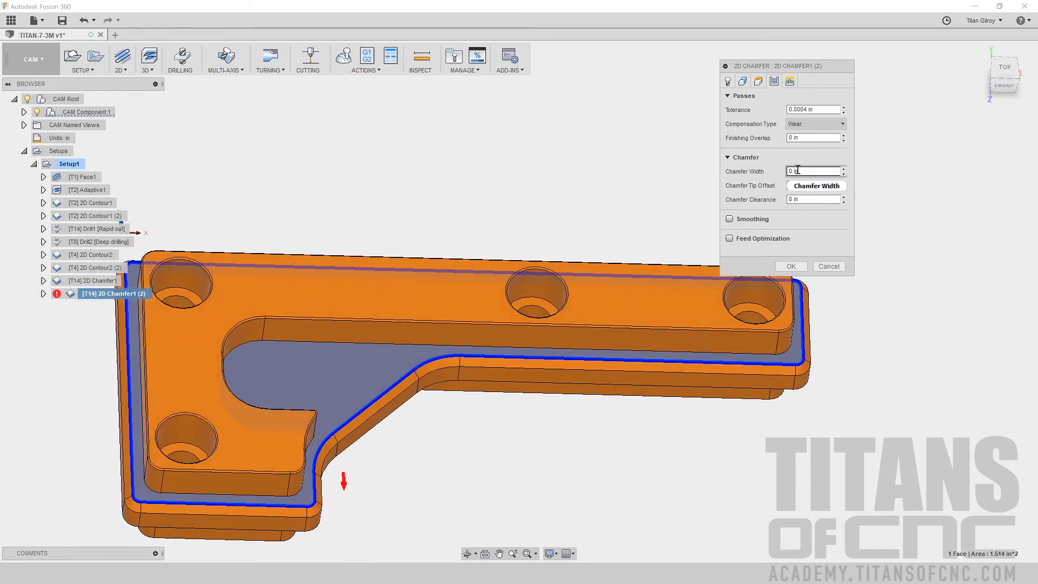
pyautogui.press('Return')
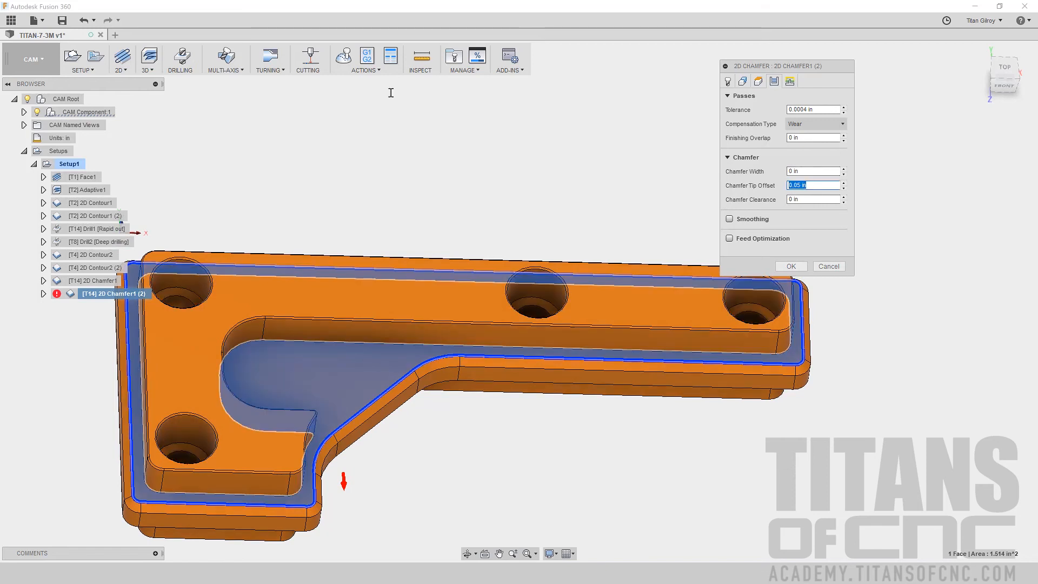
pyautogui.write('.175')
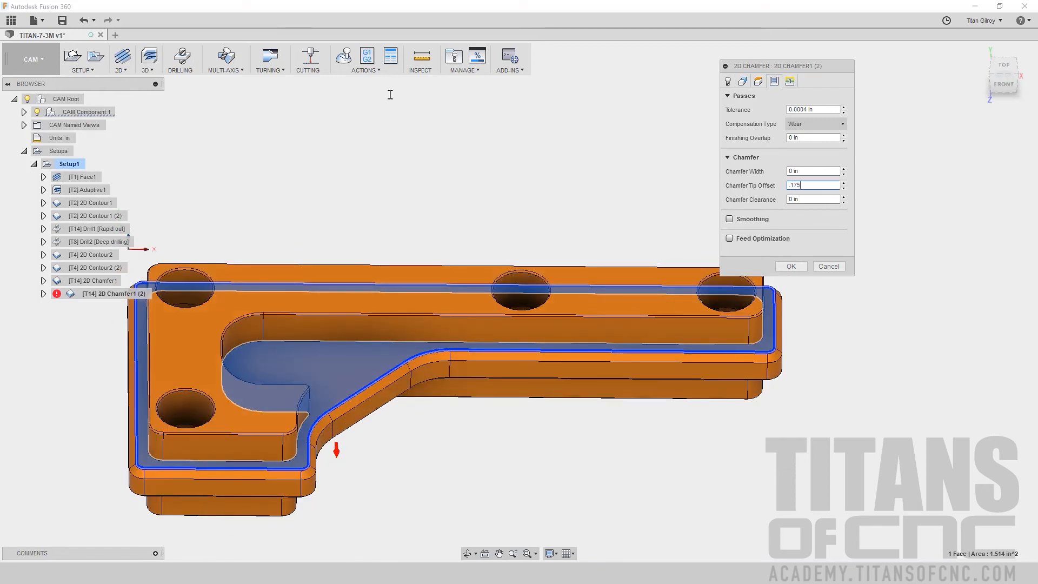
pyautogui.press('Tab')
# Step: Set the horizontal lead-in radius, linear lead-in distance and vertical lead-in radius to 0.05 in with a 45-degree sweep angle, and generate the toolpath
pyautogui.click(791, 81)
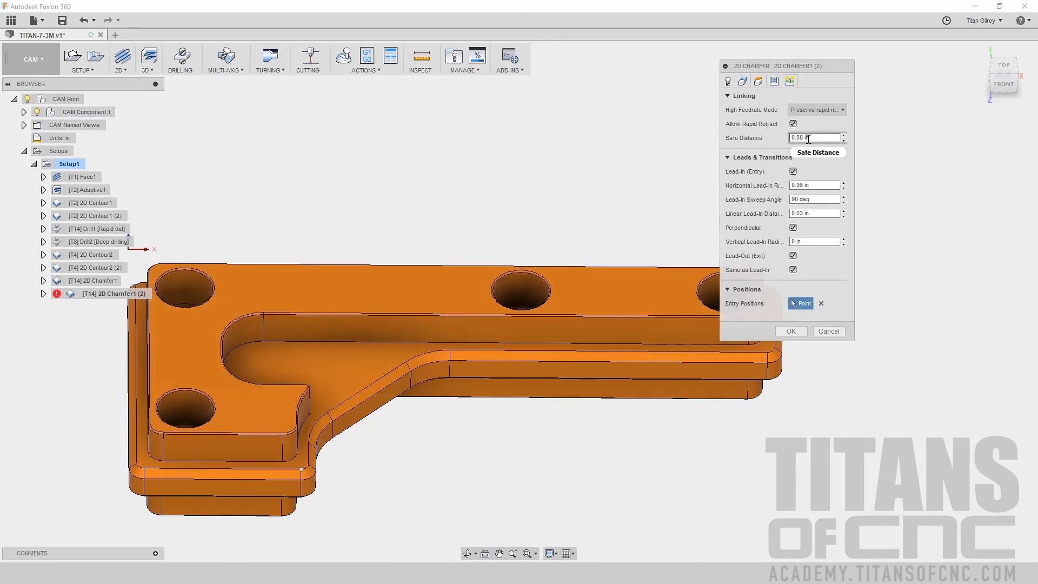
pyautogui.moveTo(818, 184); pyautogui.dragTo(775, 185)
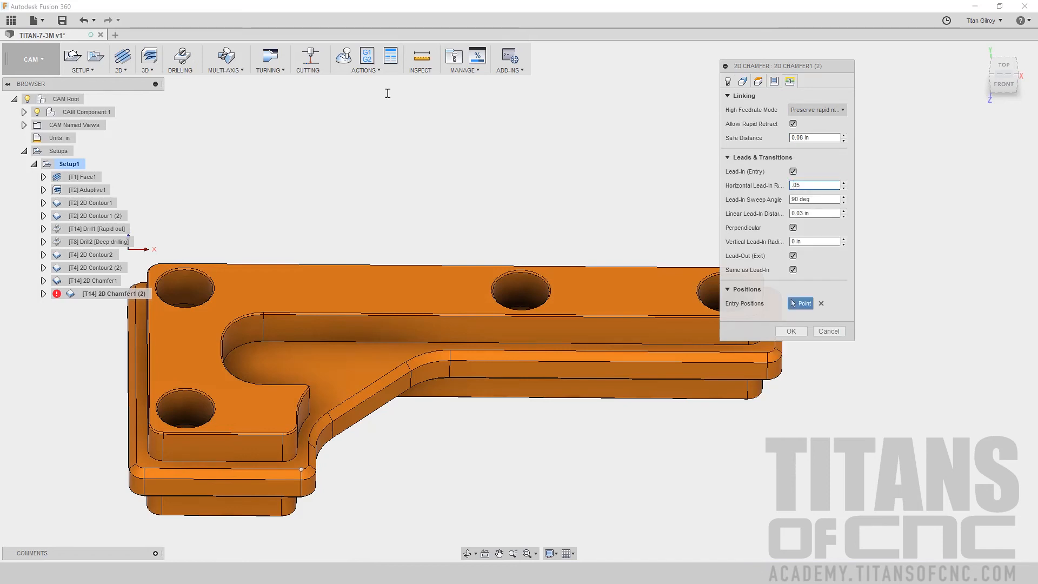
pyautogui.press('Tab')
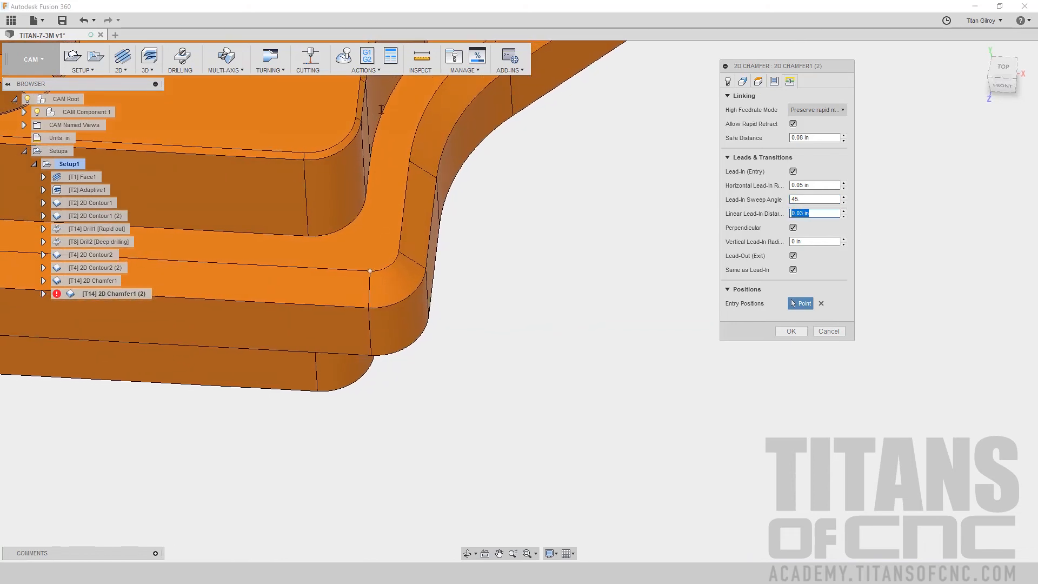
pyautogui.press('BackSpace')
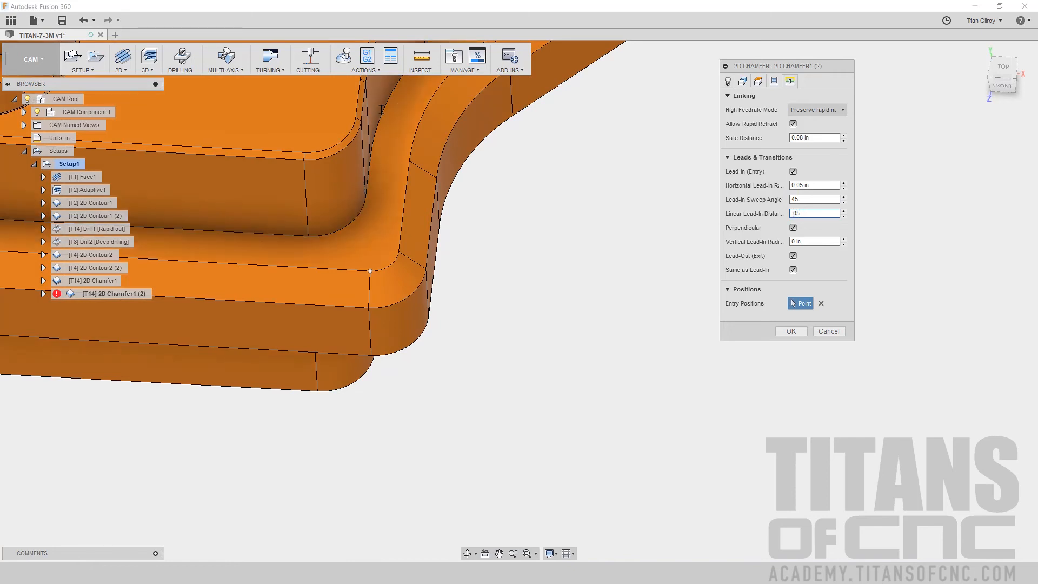
pyautogui.click(813, 241)
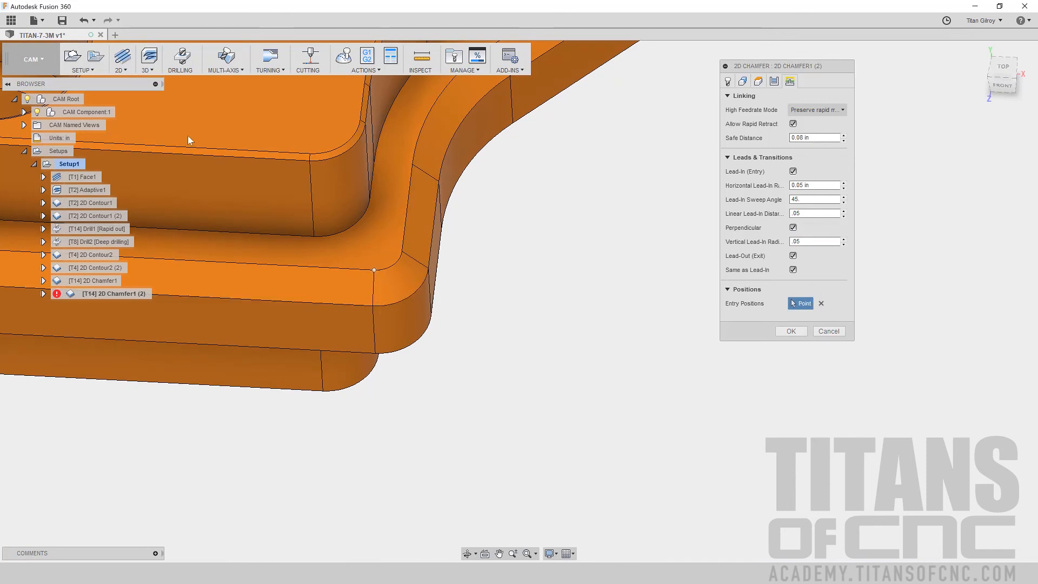
pyautogui.click(791, 330)
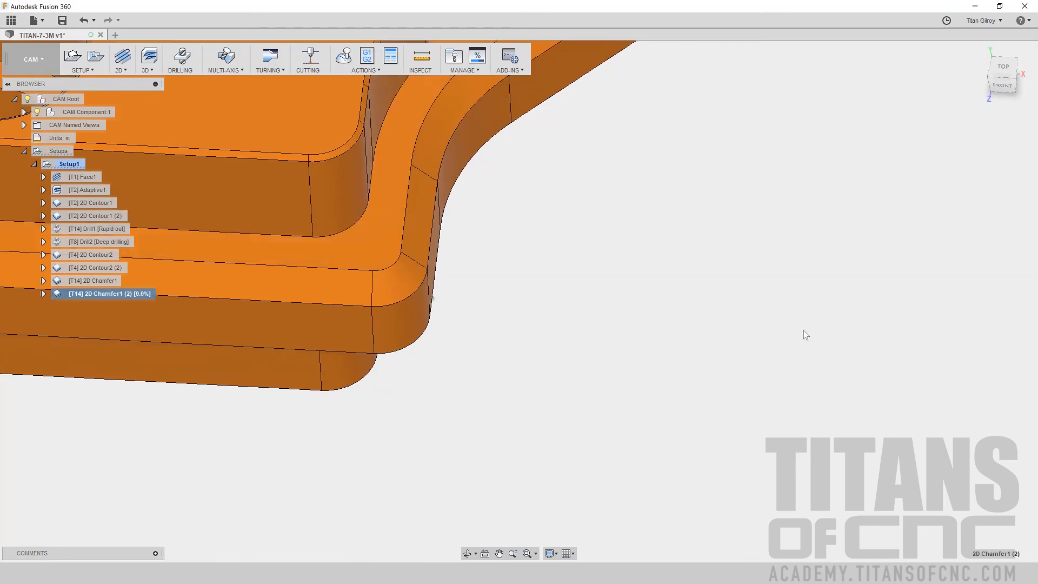
# Step: Examine the ledge chamfer toolpath and its entry and exit moves near the front corner
pyautogui.scroll(-5, 803, 330)
pyautogui.scroll(8, 795, 335)
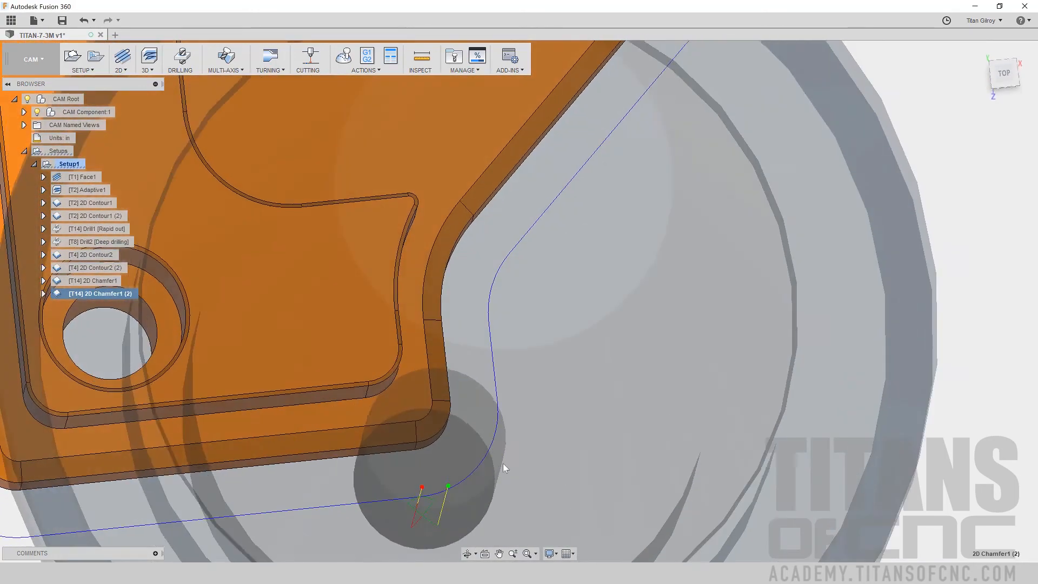
pyautogui.keyDown('shift'); pyautogui.moveTo(504, 464); pyautogui.dragTo(458, 470, button='middle'); pyautogui.keyUp('shift')
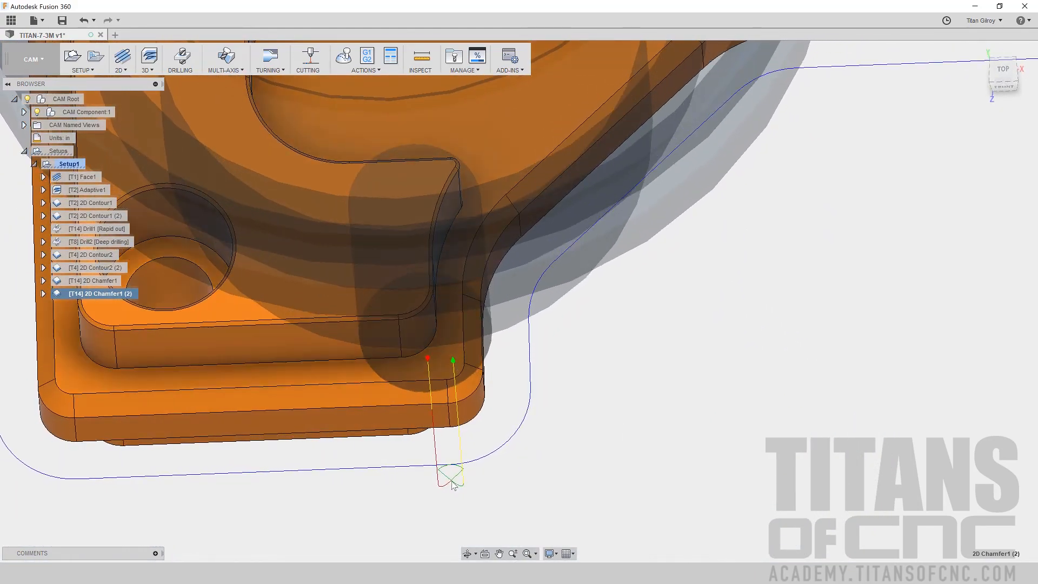
pyautogui.keyDown('shift'); pyautogui.moveTo(470, 480); pyautogui.dragTo(565, 464, button='middle'); pyautogui.keyUp('shift')
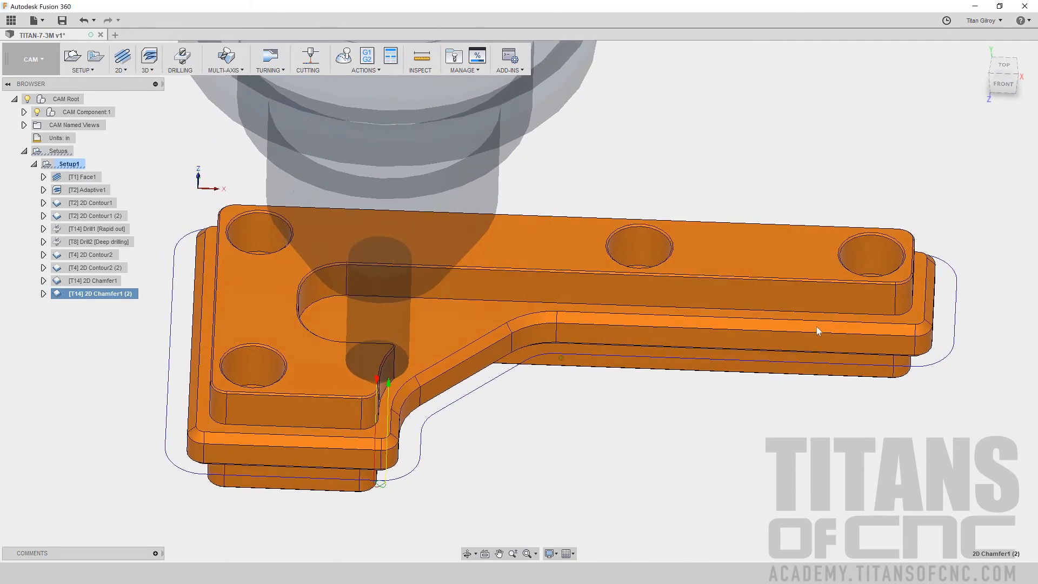
# Step: Start a simulation of all Setup1 operations with opaque stock and the toolpath display turned off
pyautogui.click(68, 164)
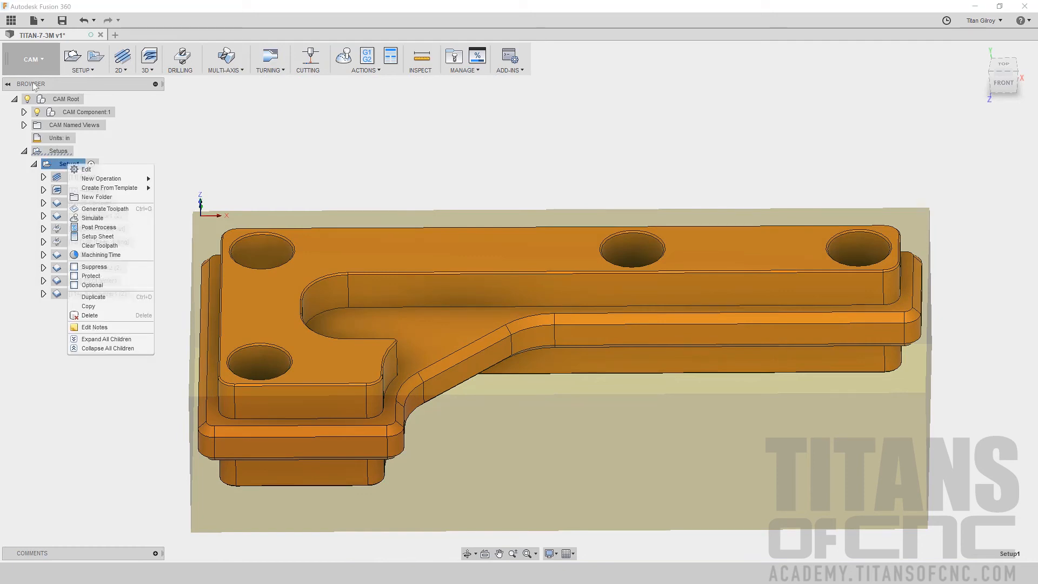
pyautogui.click(93, 218)
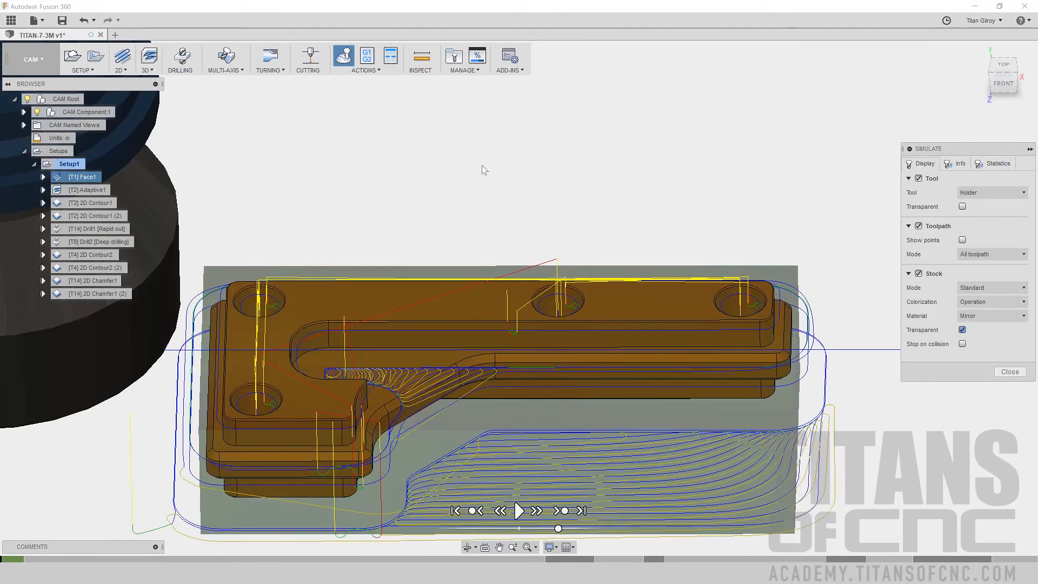
pyautogui.click(962, 330)
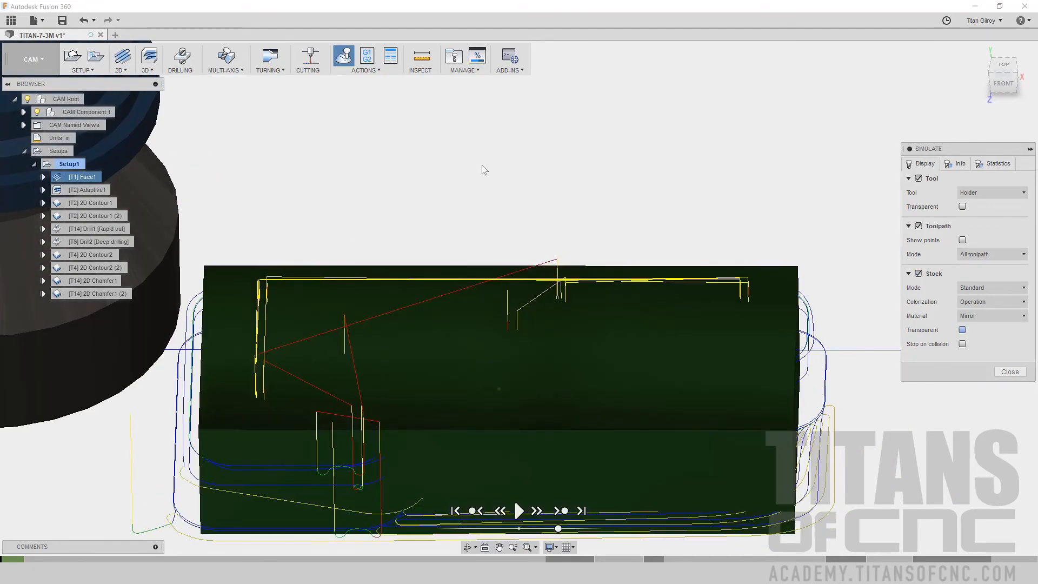
pyautogui.click(918, 225)
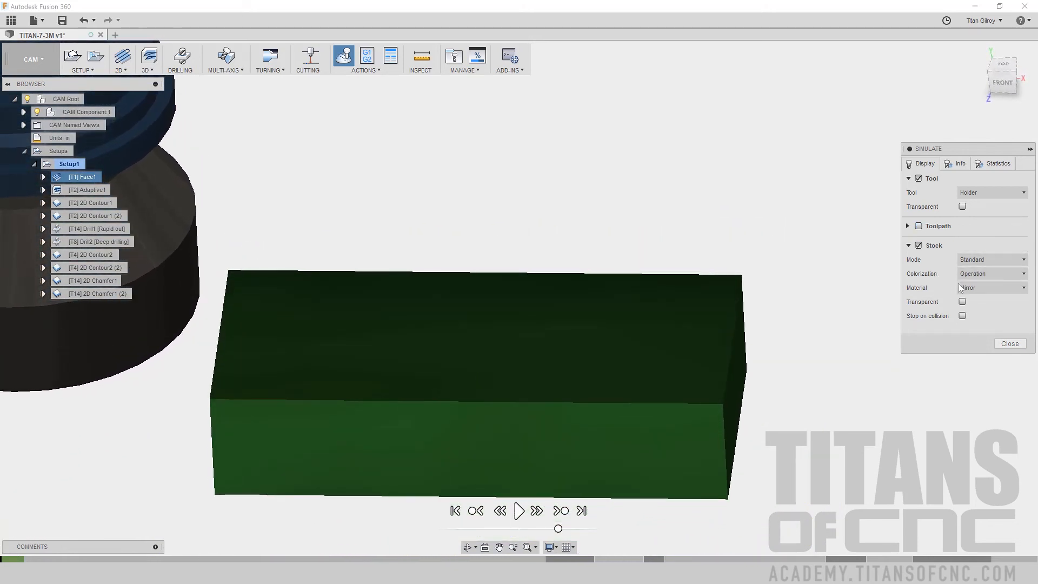
# Step: Color the simulated stock by Material, using the Mirror finish
pyautogui.click(997, 287)
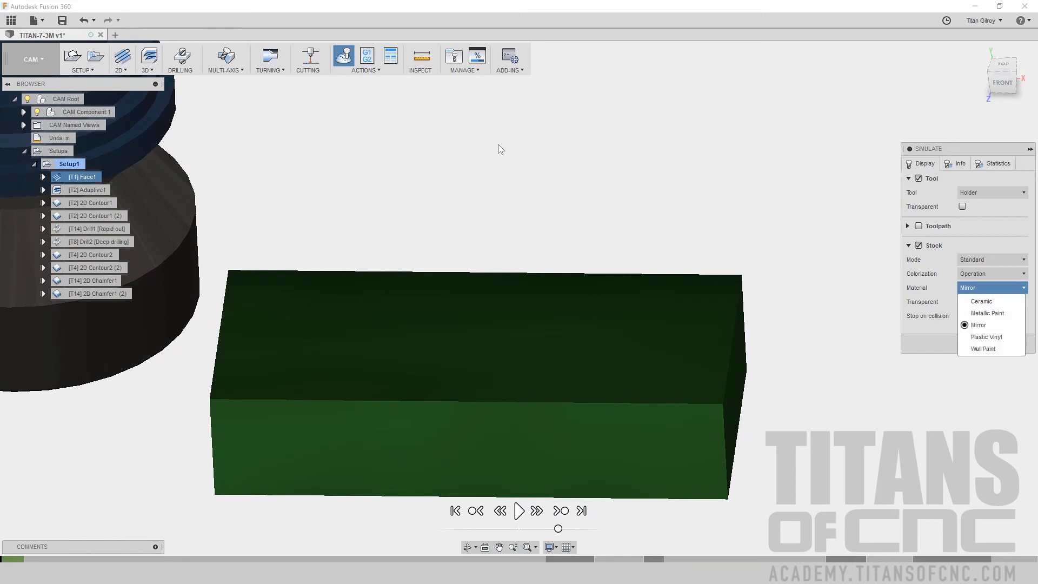
pyautogui.click(997, 302)
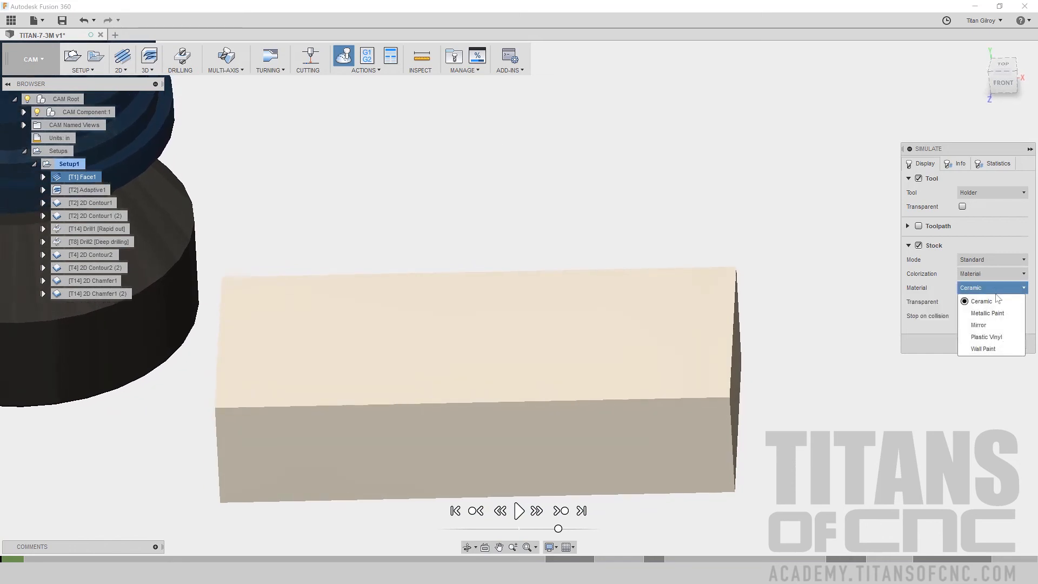
pyautogui.click(1002, 313)
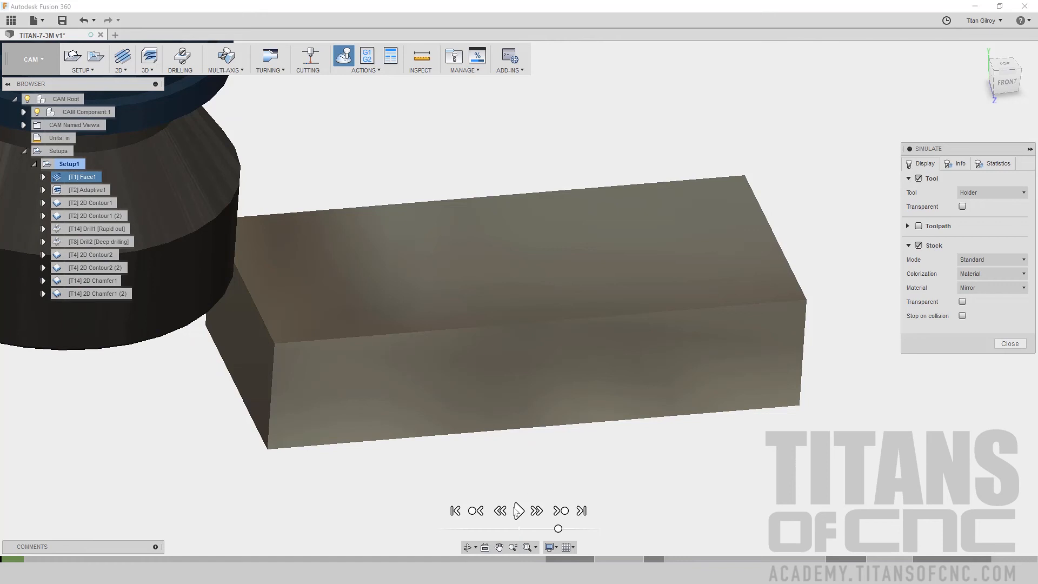
# Step: Play the machining simulation through roughing, contouring and drilling, briefly making the stock transparent to inspect the deep drilling
pyautogui.press('space')
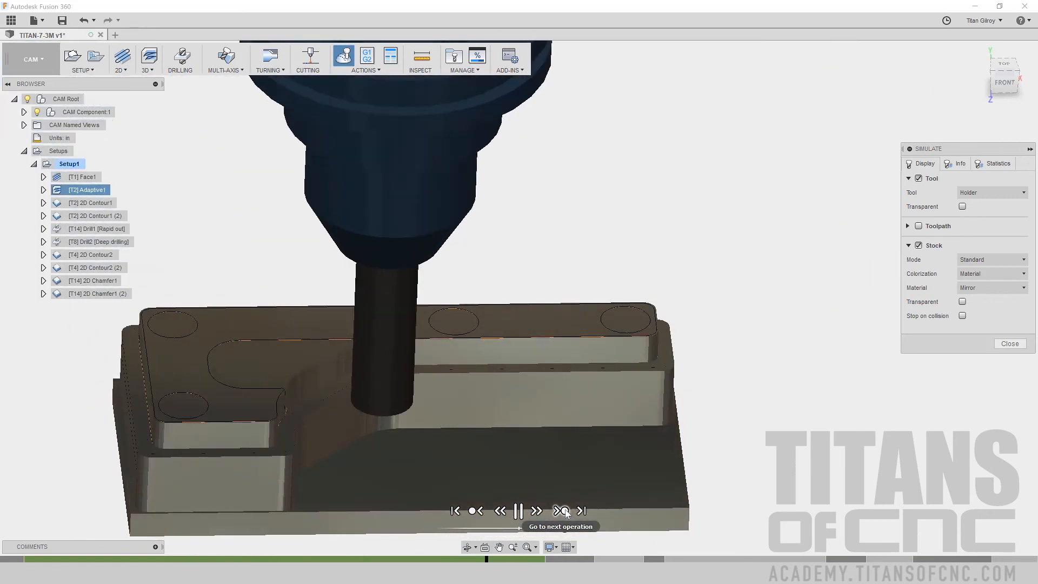
pyautogui.moveTo(566, 528); pyautogui.dragTo(559, 529)
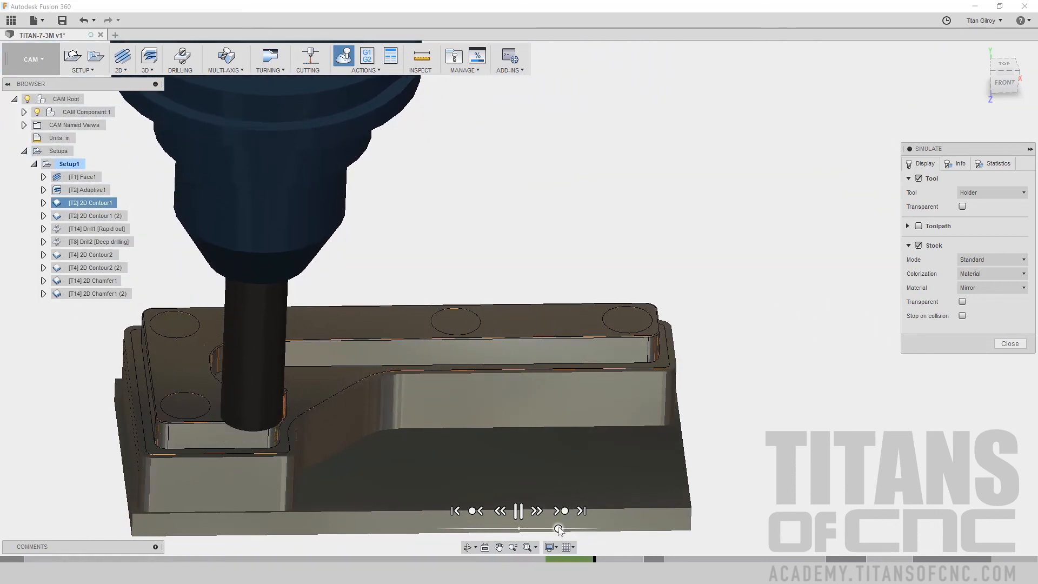
pyautogui.keyDown('shift'); pyautogui.moveTo(279, 264); pyautogui.dragTo(303, 373, button='middle'); pyautogui.keyUp('shift')
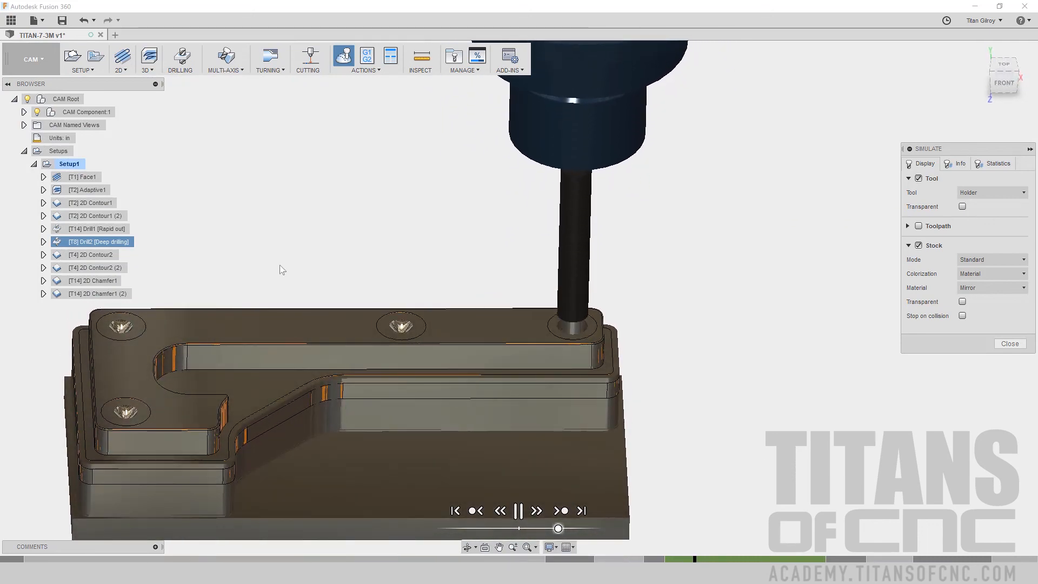
pyautogui.click(962, 301)
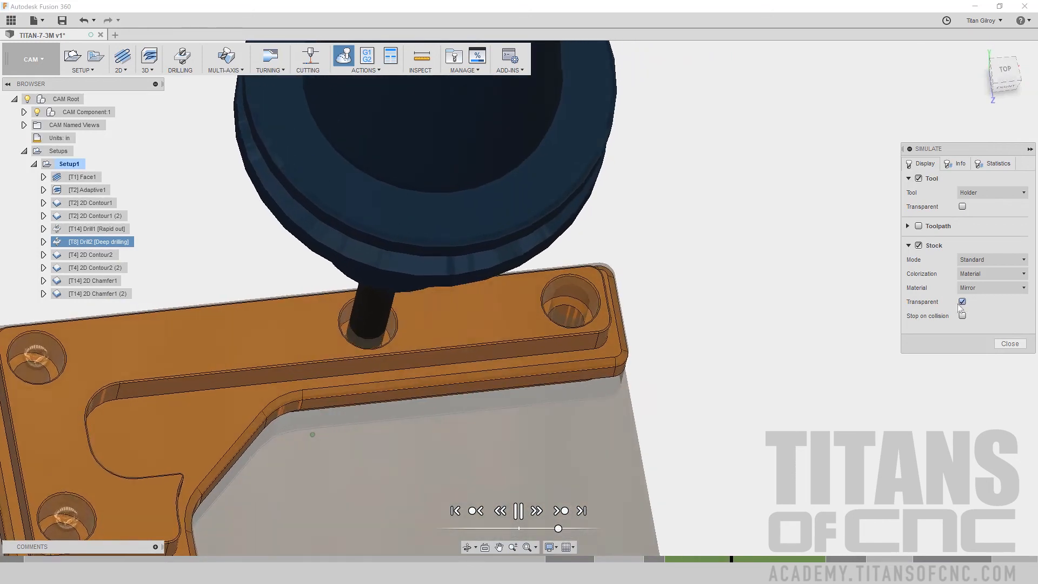
pyautogui.click(962, 302)
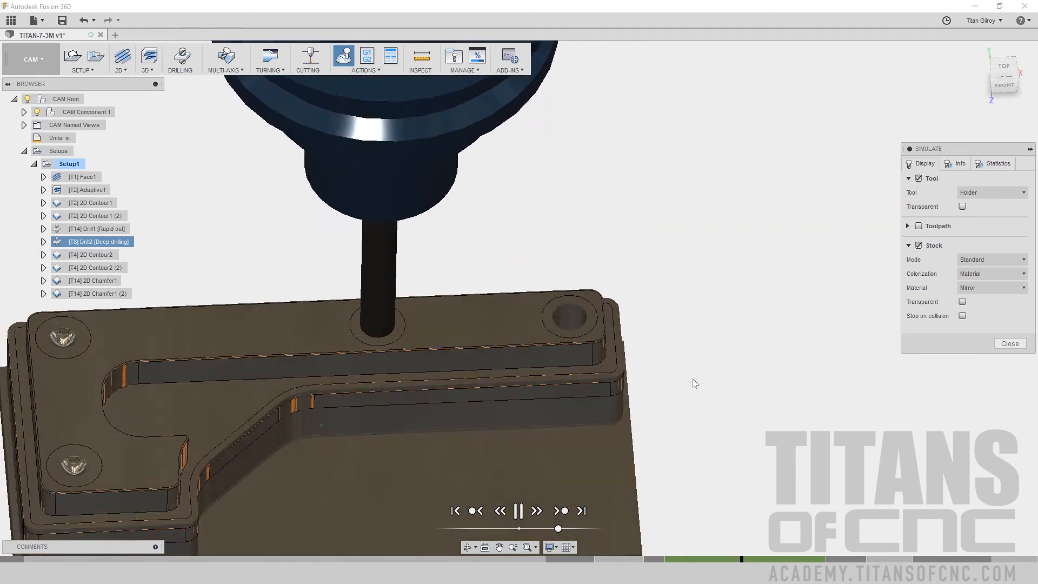